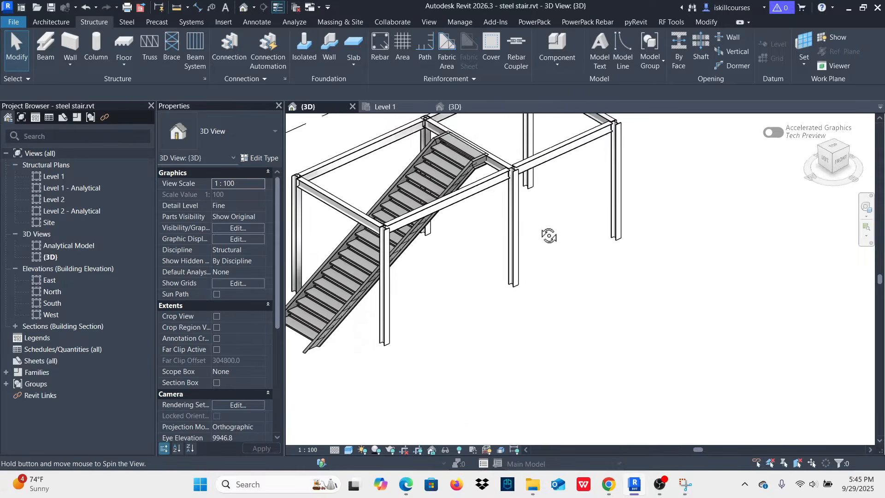
- Examine the finished steel stair and its supporting frame in the 3D view from several sides
scroll(544, 220, "down", 2)
scroll(513, 191, "up", 4)
scroll(531, 244, "up", 2)
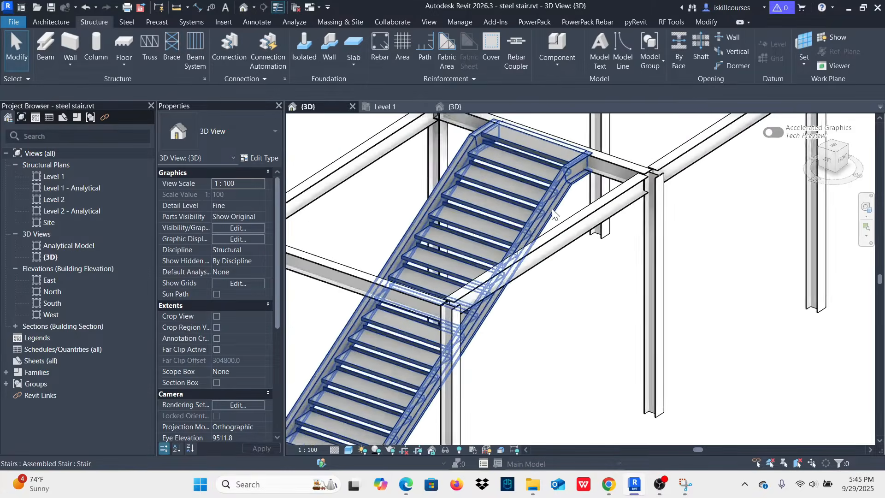
scroll(530, 170, "down", 3)
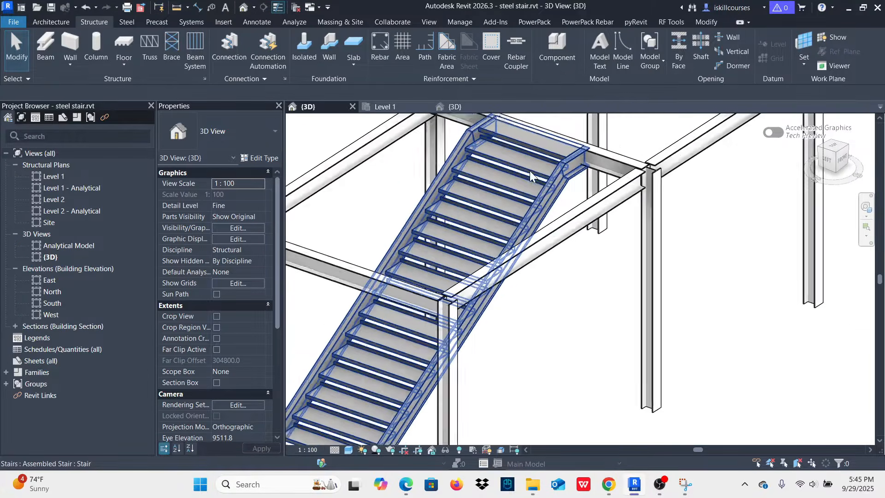
scroll(477, 306, "up", 5)
scroll(475, 291, "down", 3)
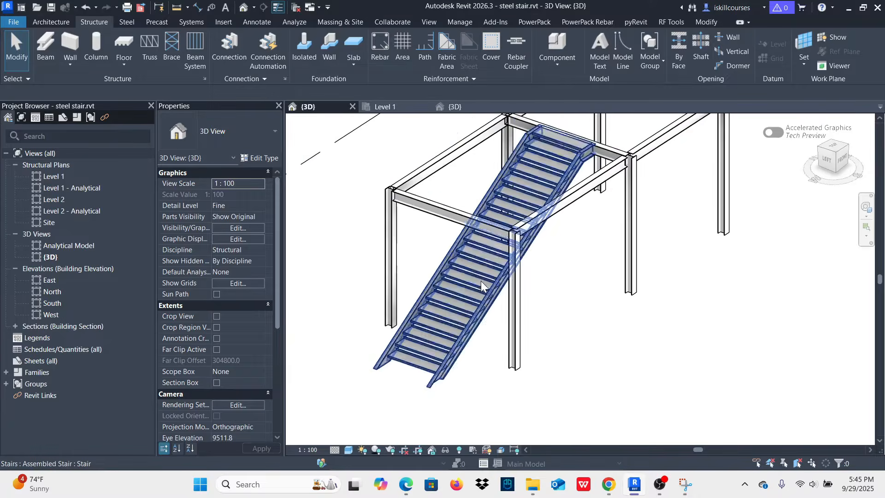
mouse_move(480, 281)
middle_mouse_down("shift")
mouse_move(366, 300)
mouse_move(473, 290)
middle_mouse_up("shift")
scroll(473, 290, "down", 3)
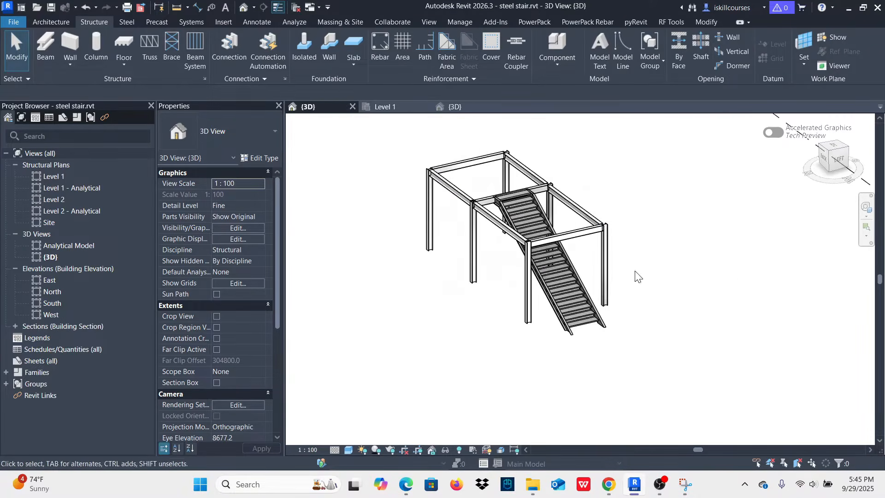
middle_click_drag(636, 277, 572, 277, "shift")
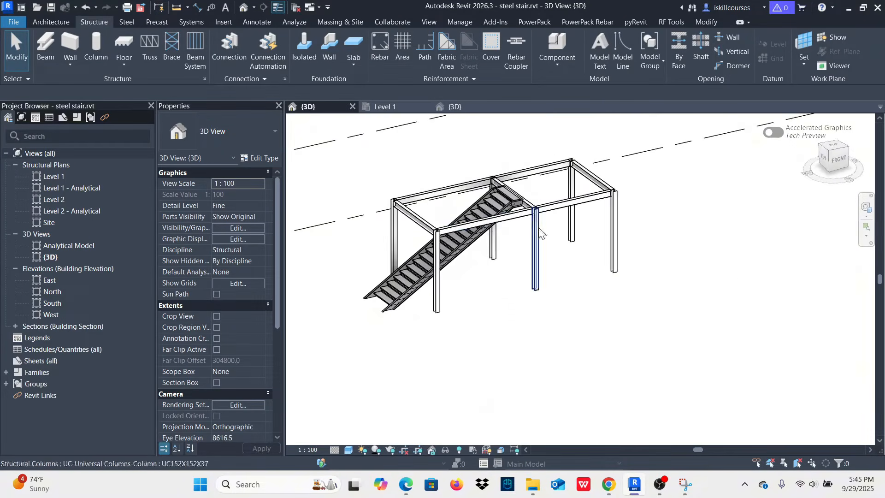
scroll(449, 226, "up", 2)
middle_click_drag(342, 280, 518, 283, "shift")
scroll(649, 211, "up", 3)
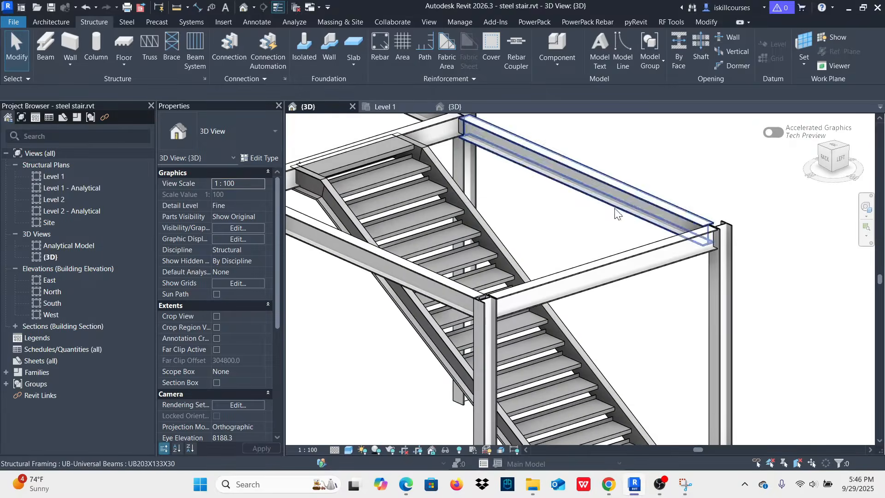
scroll(503, 169, "down", 3)
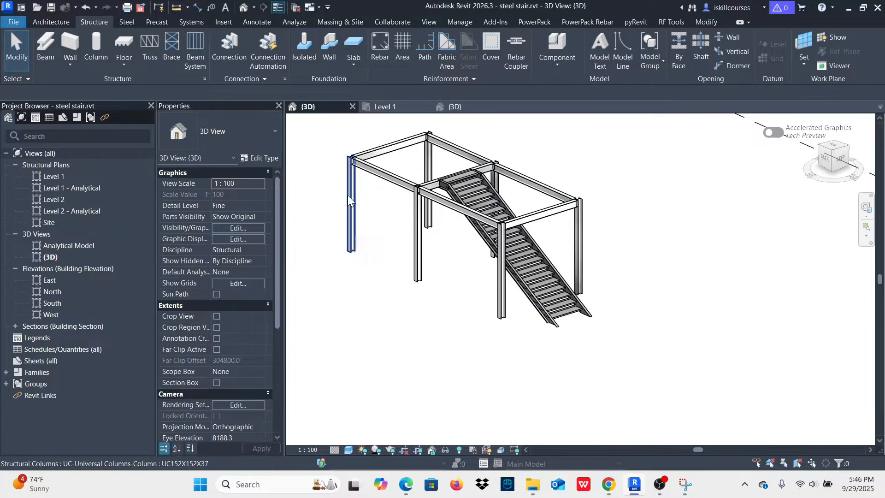
middle_click_drag(659, 149, 594, 182, "shift")
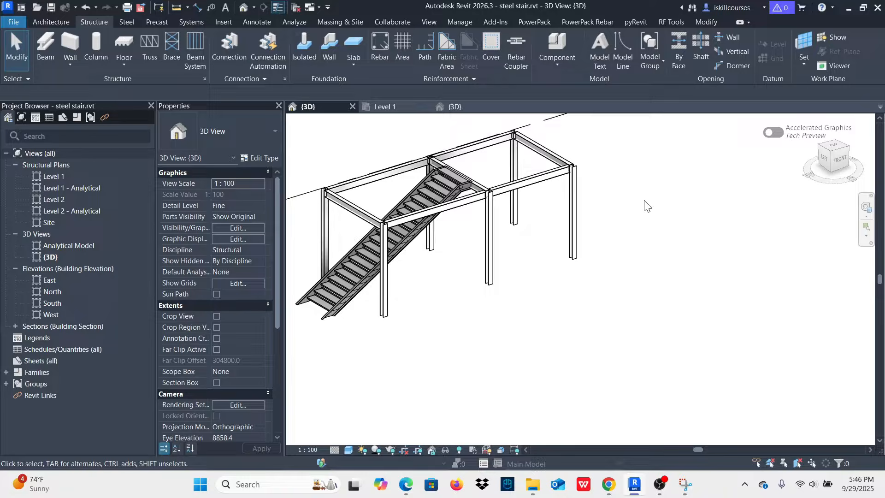
middle_click_drag(540, 304, 745, 312, "shift")
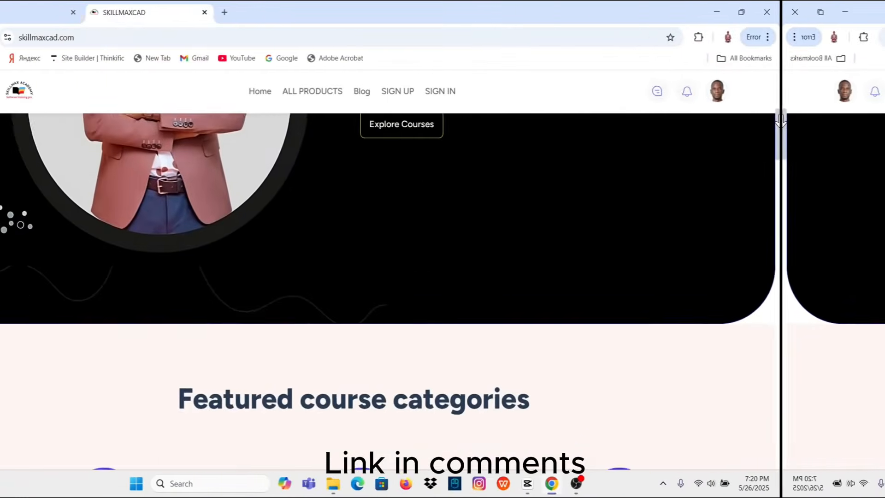
left_click_drag(781, 120, 780, 157)
left_click_drag(870, 157, 880, 316)
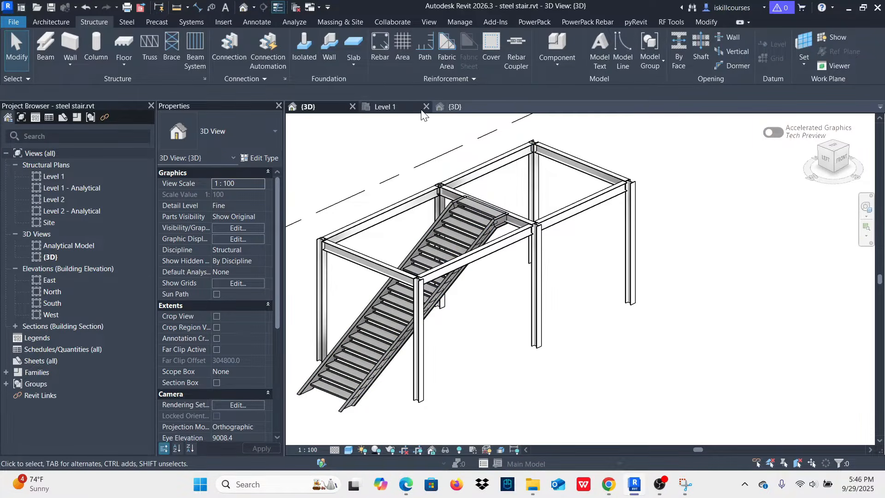
- Switch to Project1, dismiss the save reminder, and examine the steel frame in the 3D and Level 1 views
left_click(466, 109)
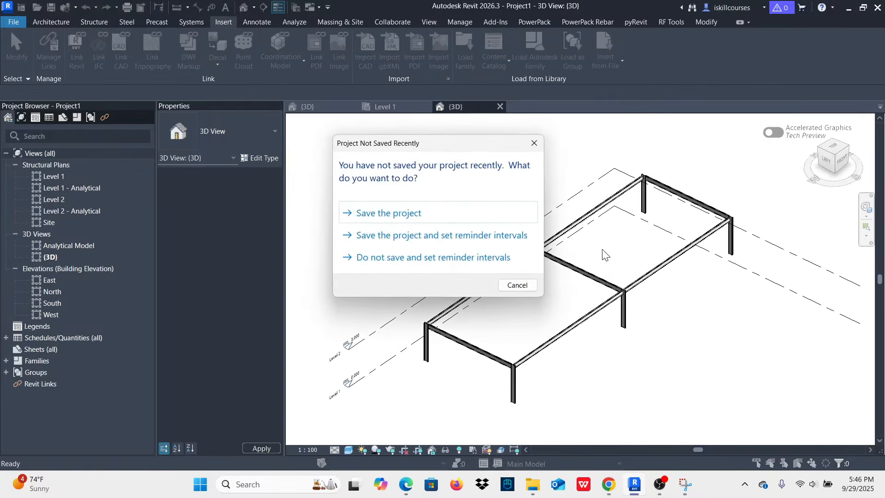
left_click(516, 284)
scroll(504, 345, "up", 5)
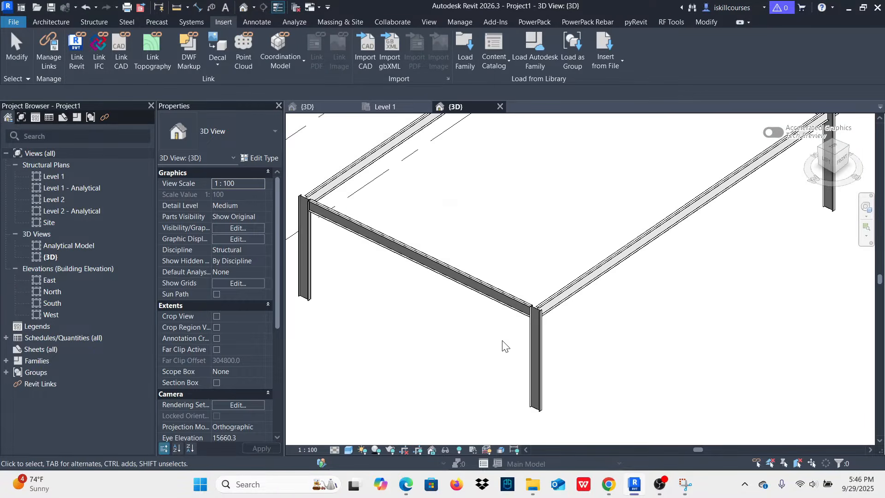
scroll(587, 174, "down", 3)
scroll(536, 212, "down", 2)
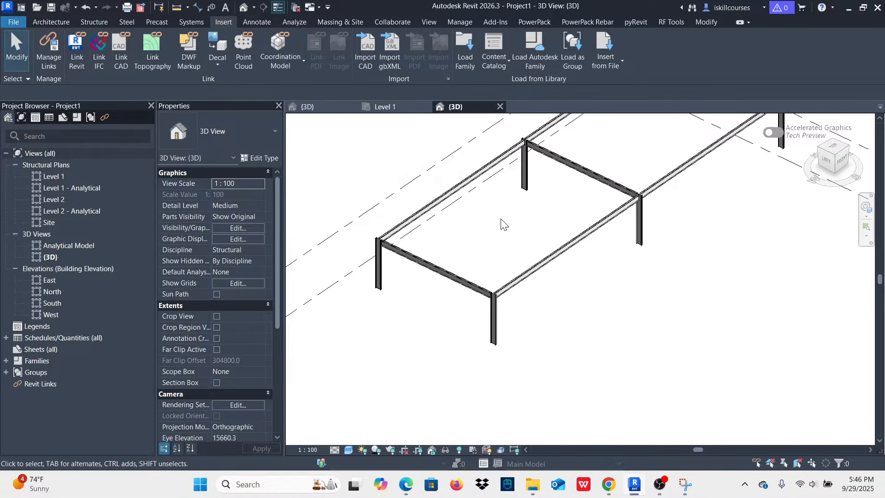
left_click(381, 107)
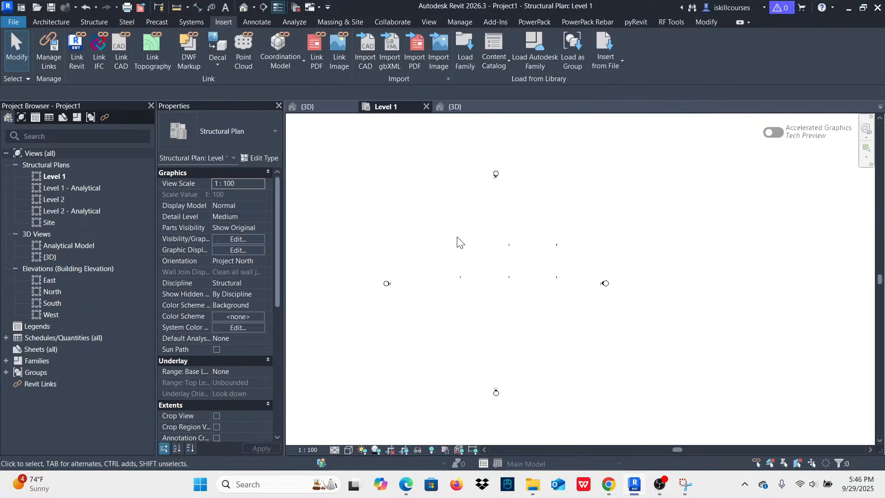
scroll(518, 282, "up", 5)
scroll(395, 405, "down", 3)
left_click(457, 107)
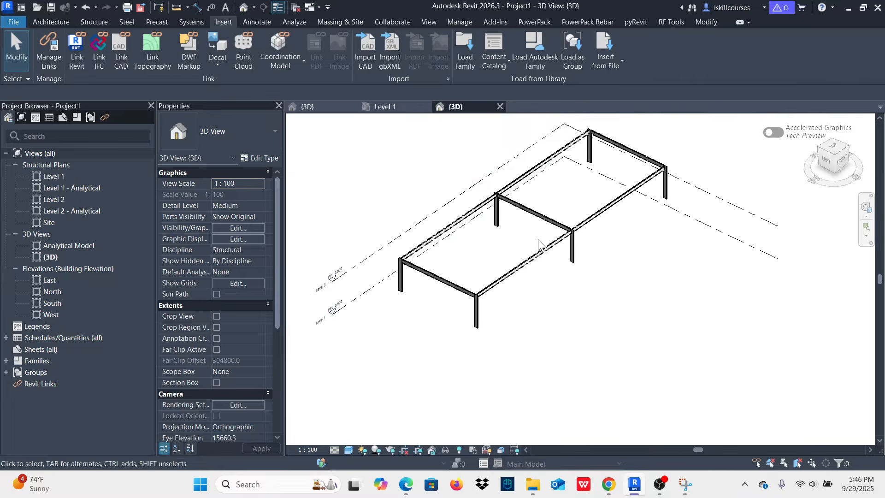
scroll(524, 232, "up", 2)
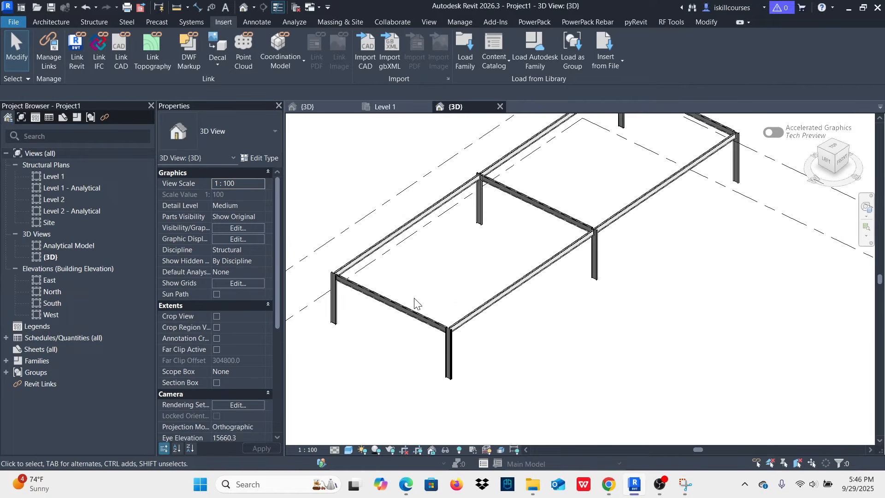
- Open the Level 1 structural plan and set its detail level to Fine
left_click(389, 106)
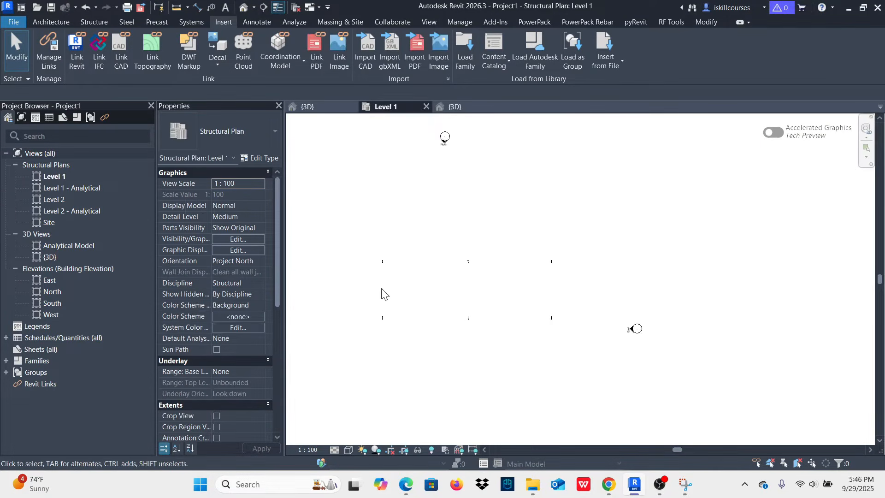
scroll(379, 291, "up", 4)
left_click(337, 450)
left_click(347, 438)
scroll(396, 248, "up", 5)
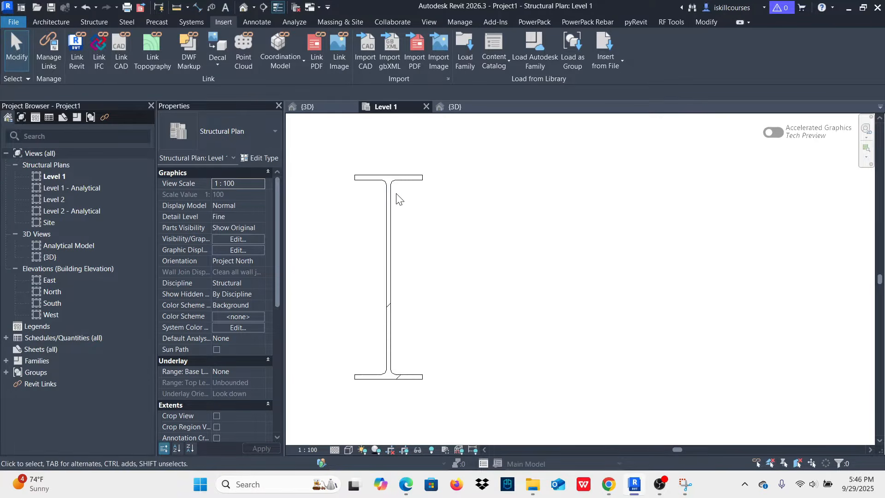
scroll(384, 219, "down", 6)
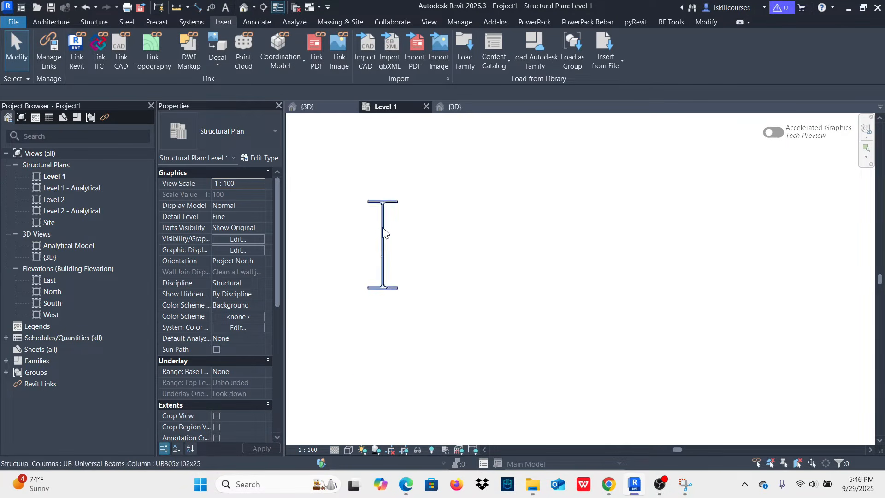
scroll(382, 221, "down", 3)
scroll(422, 240, "up", 1)
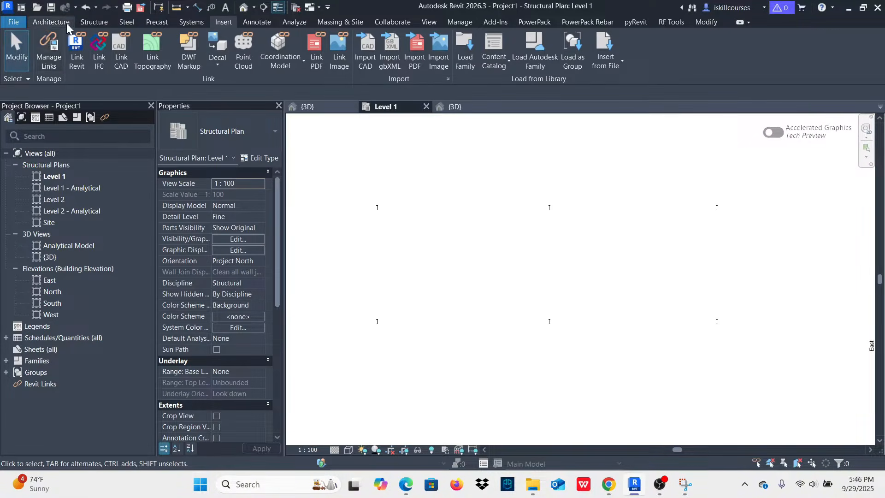
- Start a stair and duplicate the Assembled Stair type 190mm max riser 250mm going, keeping the suggested name
left_click(54, 20)
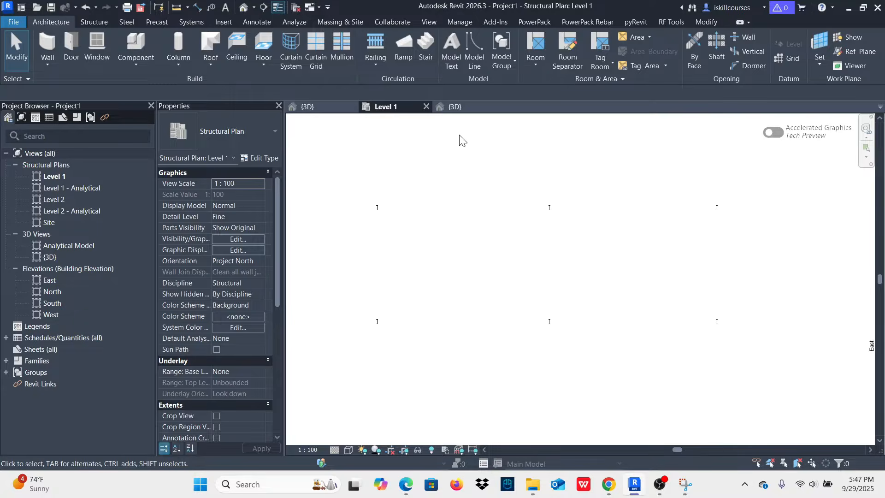
left_click(427, 66)
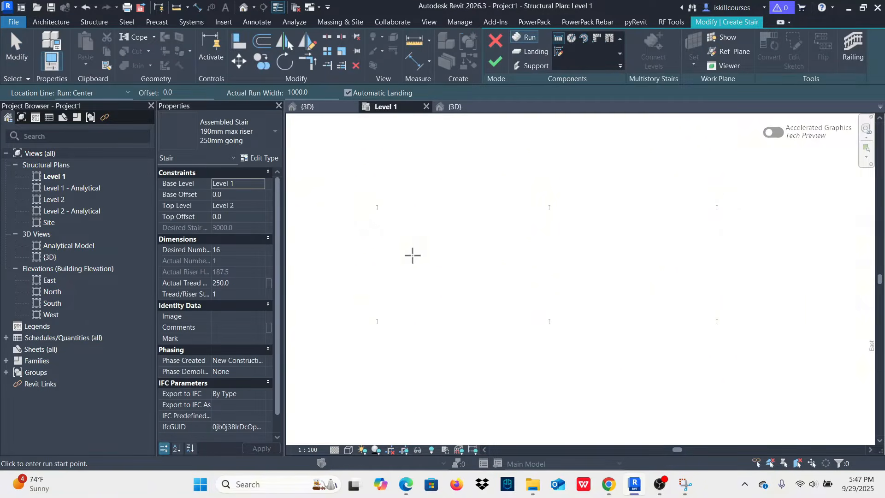
left_click(270, 130)
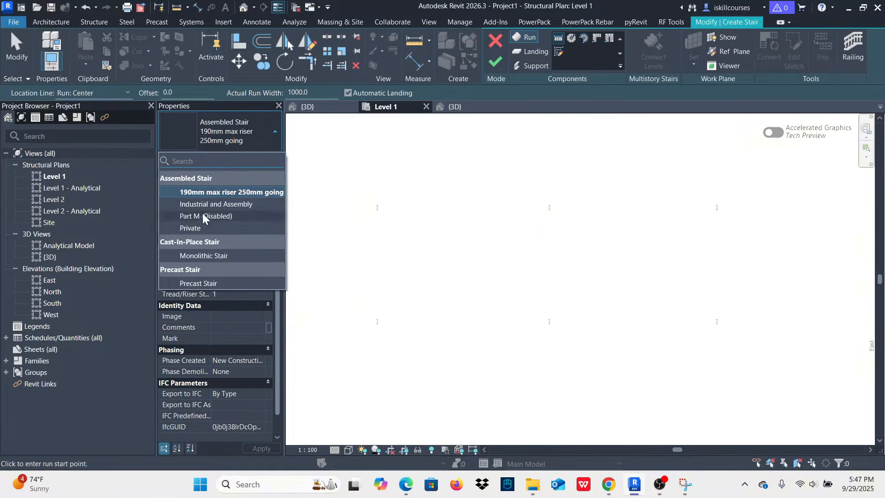
left_click(214, 193)
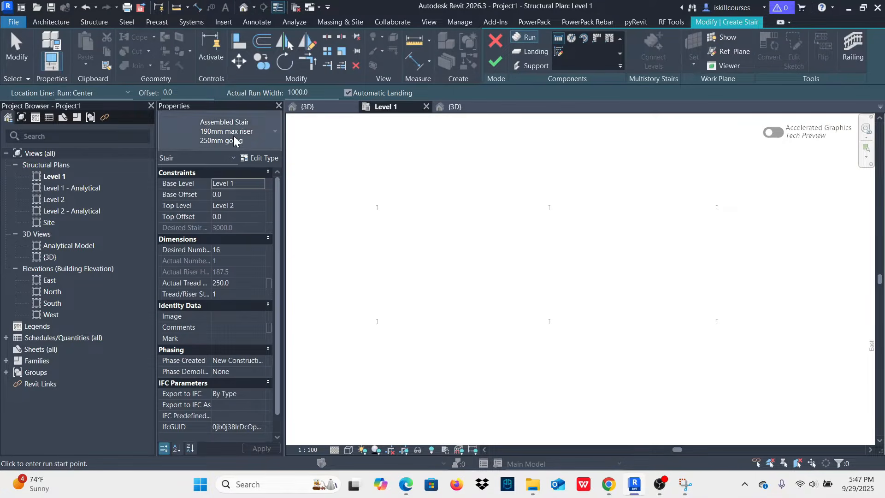
left_click(261, 158)
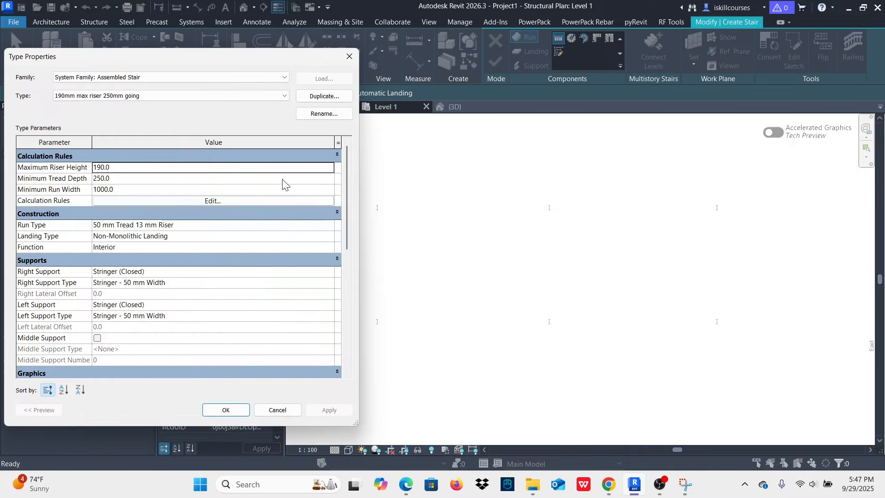
left_click(323, 96)
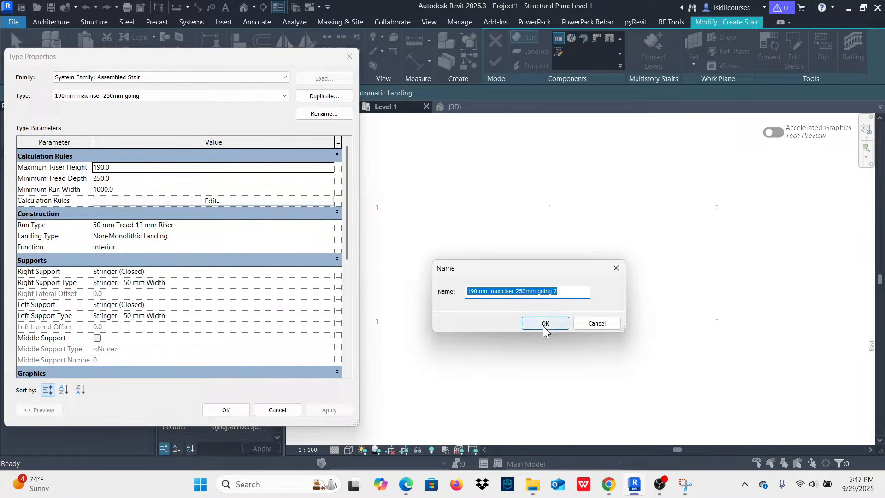
left_click(545, 324)
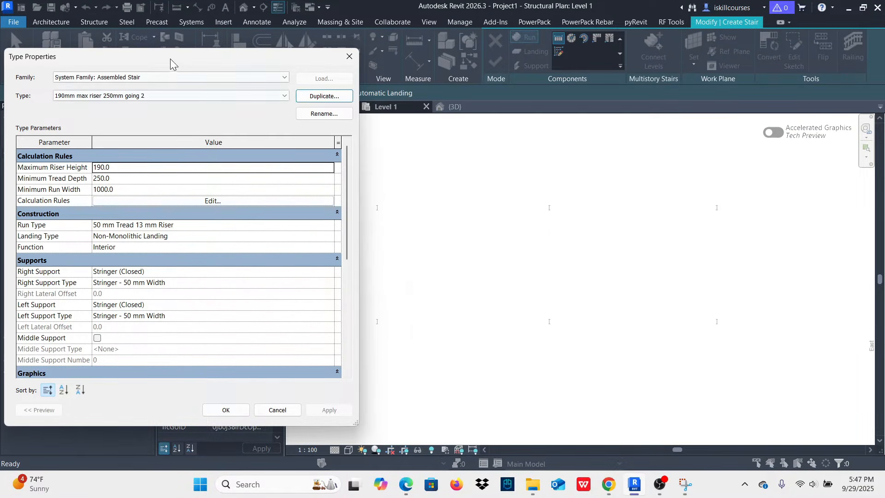
- Set the duplicated stair type's maximum riser height to 150 and minimum run width to 1200, and apply the changes
left_click_drag(170, 57, 341, 29)
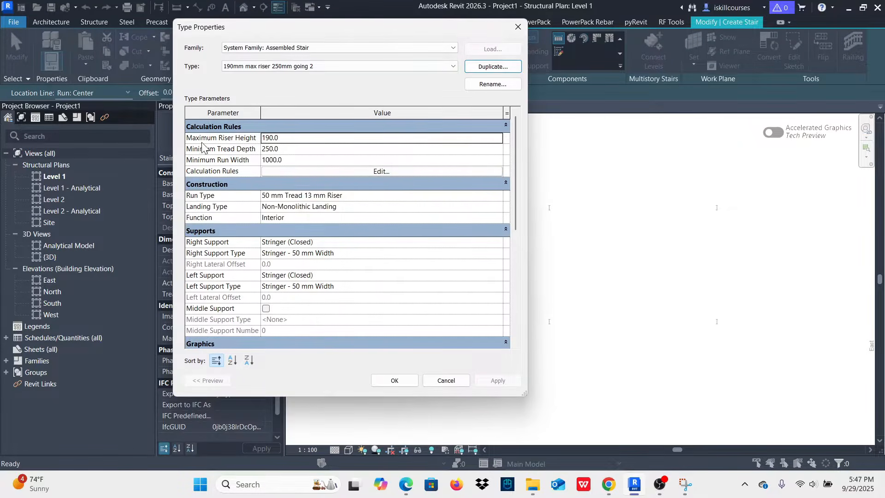
left_click(289, 137)
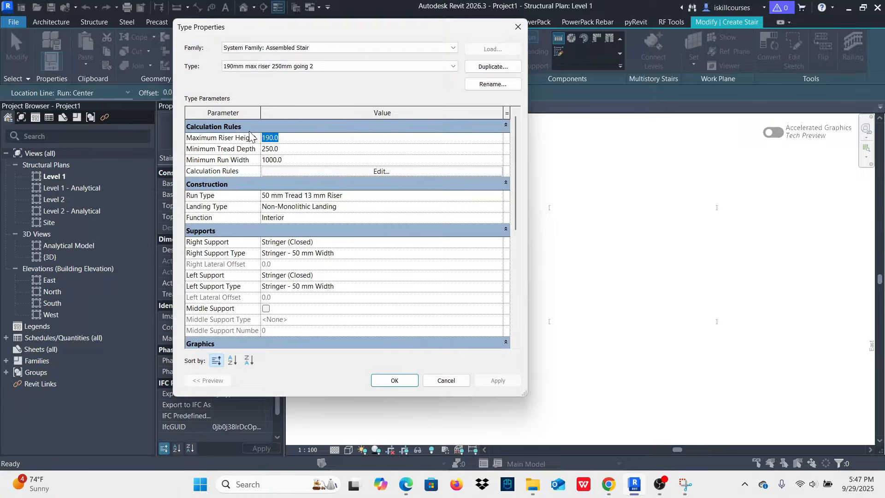
type("150")
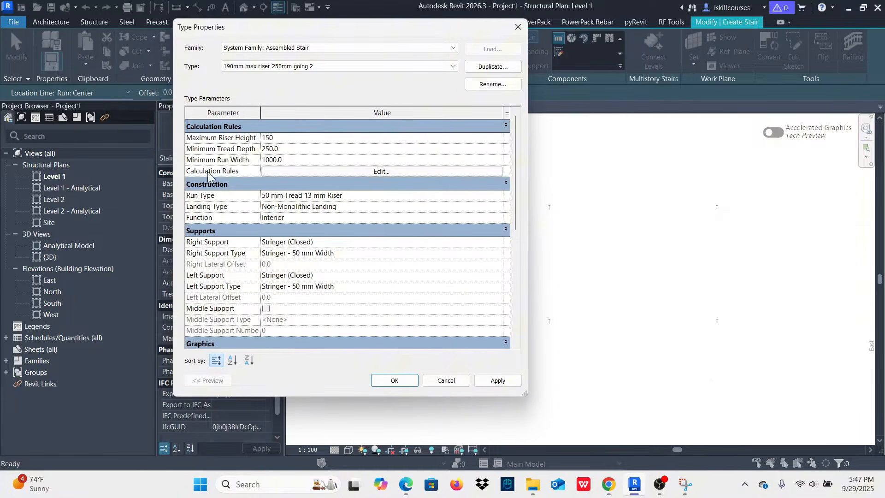
left_click(272, 149)
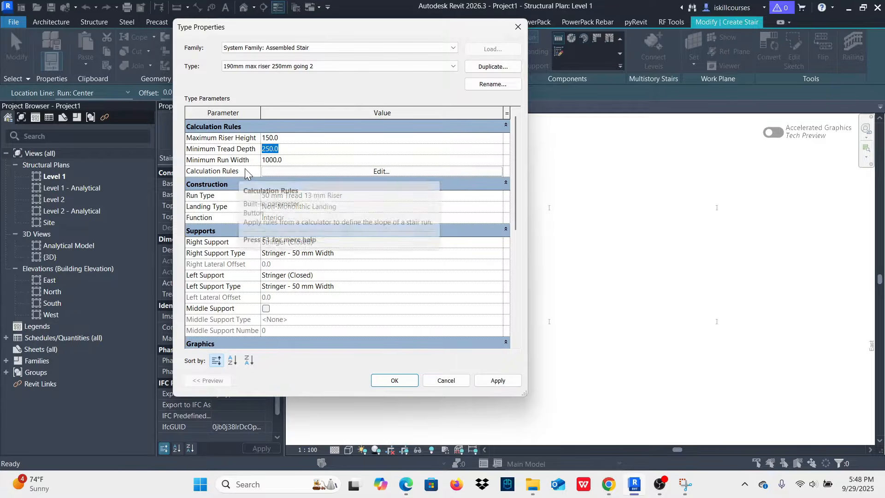
left_click(297, 160)
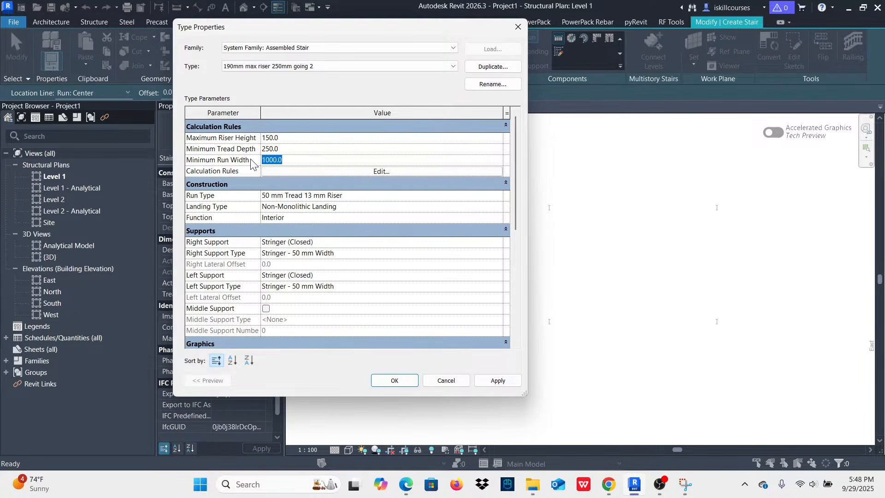
type("1")
left_click(498, 381)
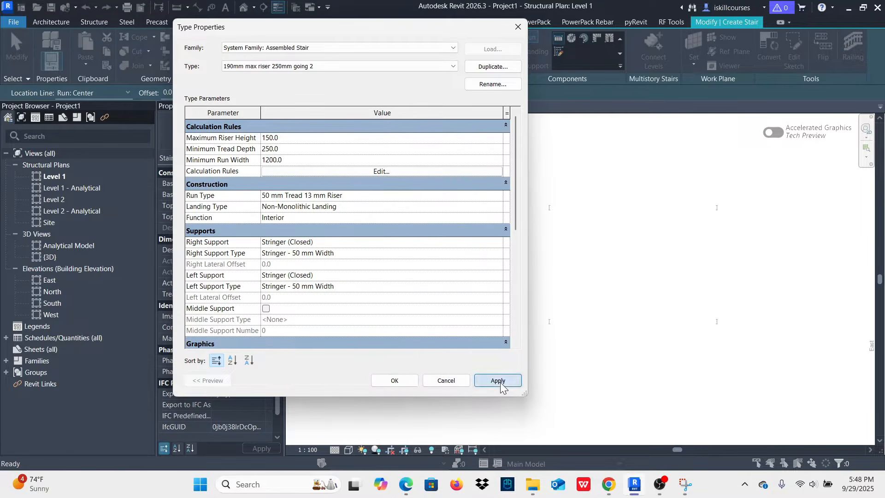
left_click(395, 381)
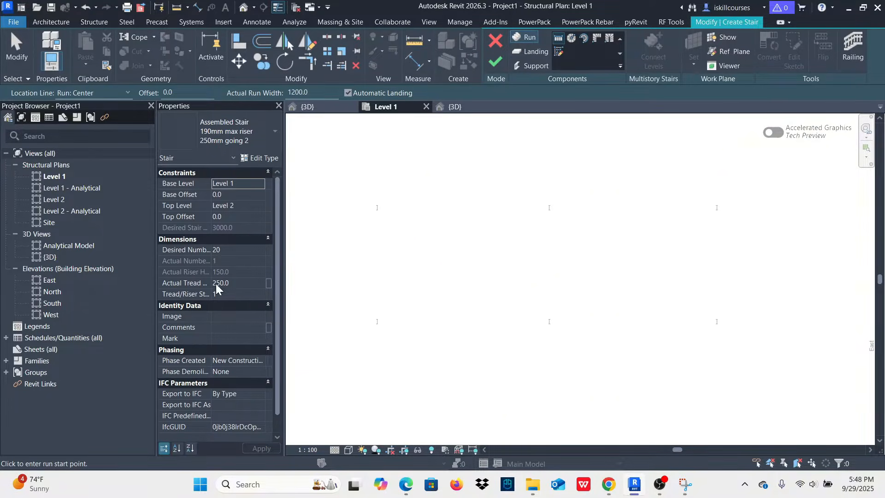
- Draw a straight horizontal stair run of 20 risers in the first bay, starting midway between the two end columns
scroll(384, 253, "down", 1)
left_click(375, 257)
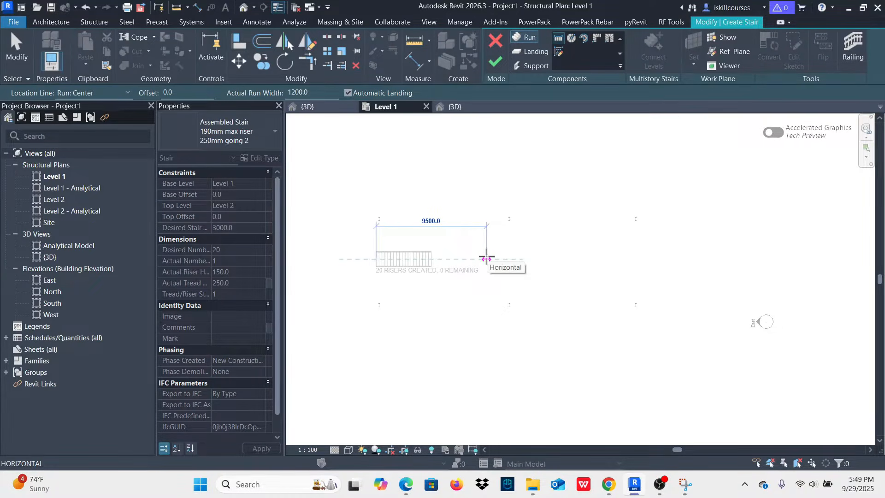
left_click(449, 259)
scroll(399, 260, "up", 3)
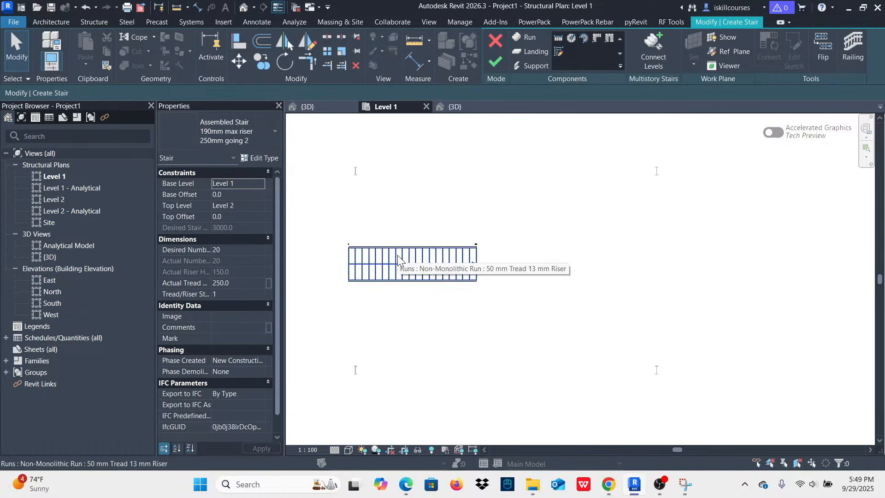
scroll(445, 267, "down", 3)
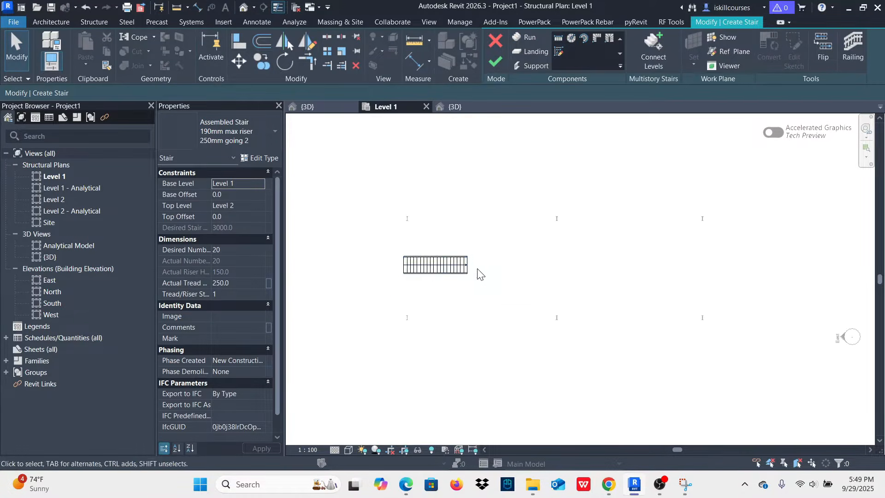
scroll(452, 267, "up", 2)
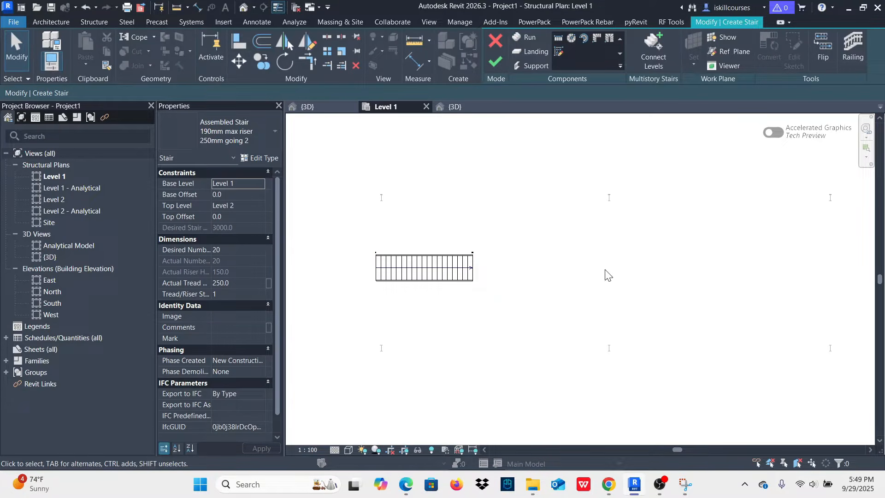
- Move the whole stair run horizontally by about 5700 mm towards the middle columns
left_click_drag(361, 226, 519, 342)
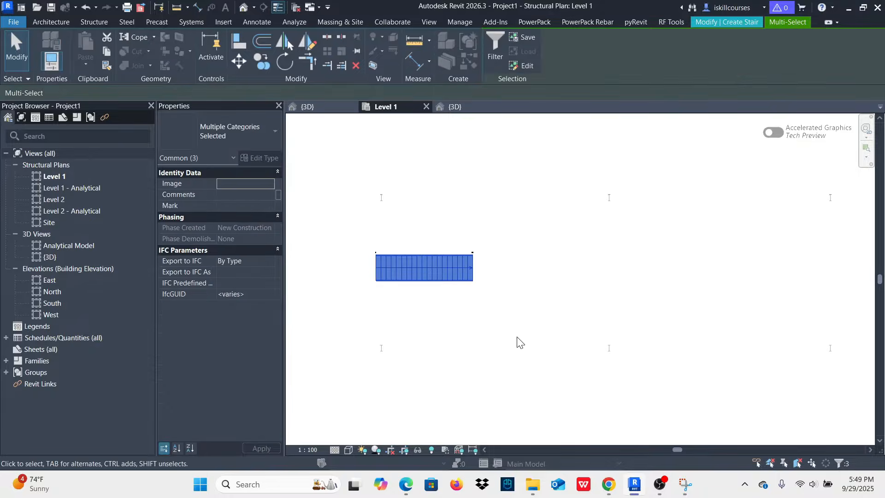
left_click(236, 62)
left_click(473, 253)
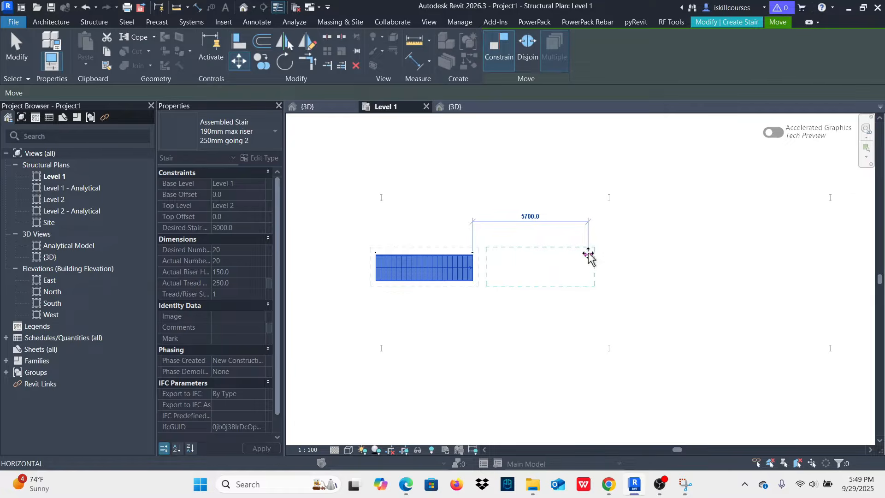
left_click(589, 257)
scroll(563, 271, "up", 2)
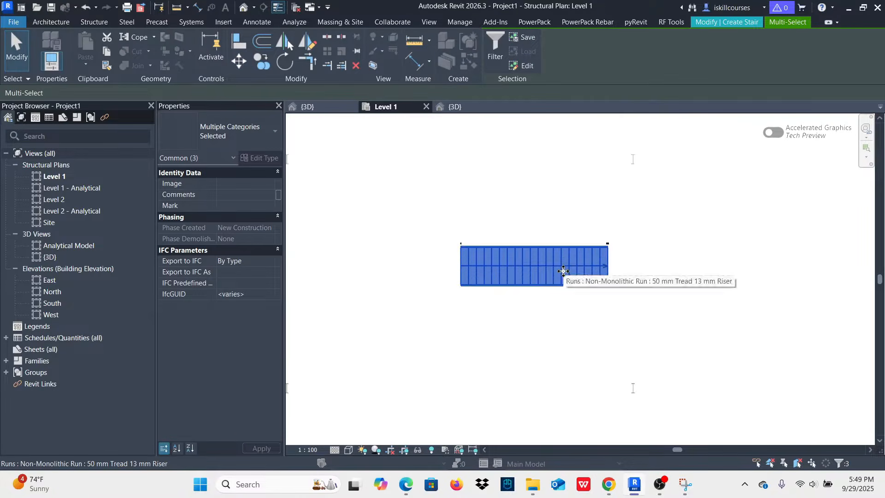
scroll(477, 274, "down", 2)
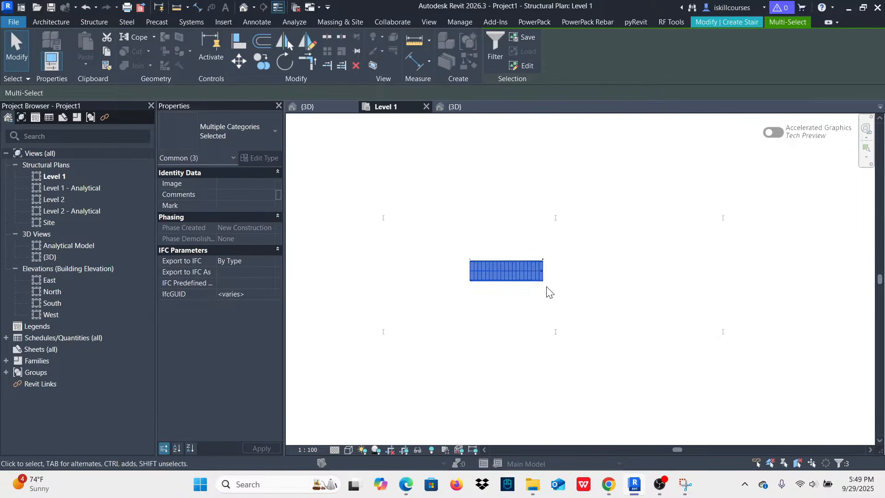
scroll(546, 289, "up", 3)
scroll(514, 258, "down", 1)
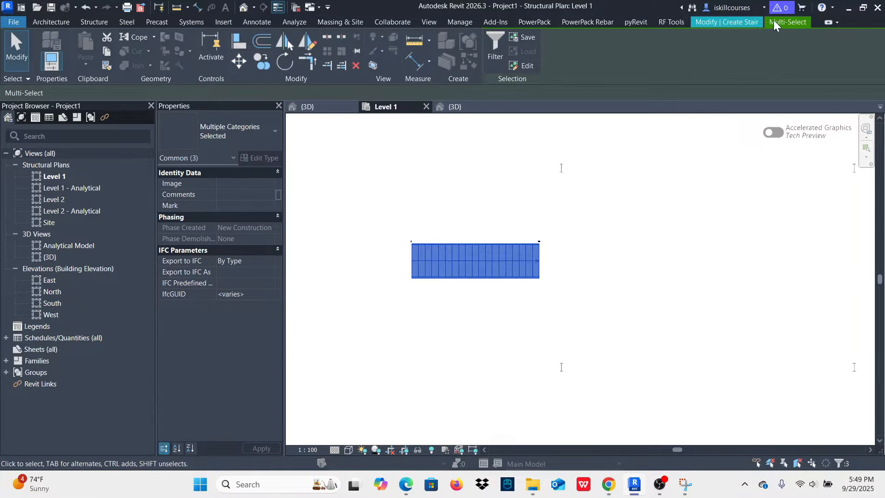
- Finish the stair and show the whole steel frame in Project1's 3D view
left_click(737, 23)
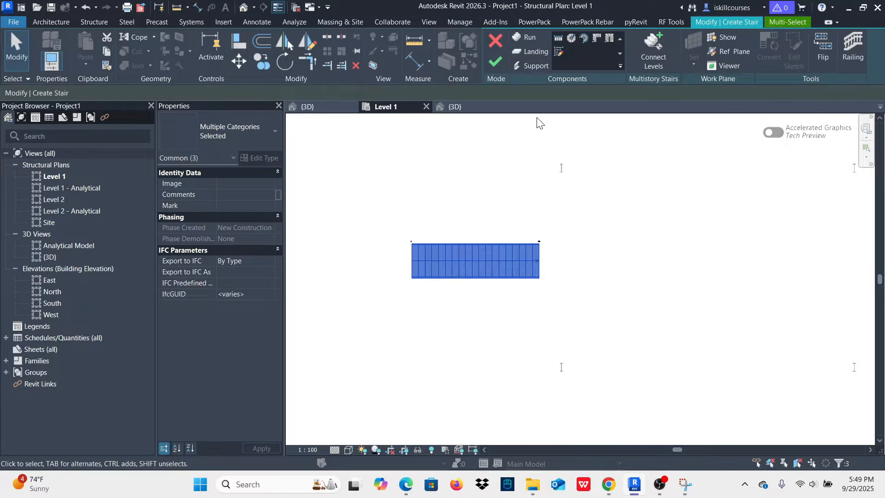
left_click(494, 62)
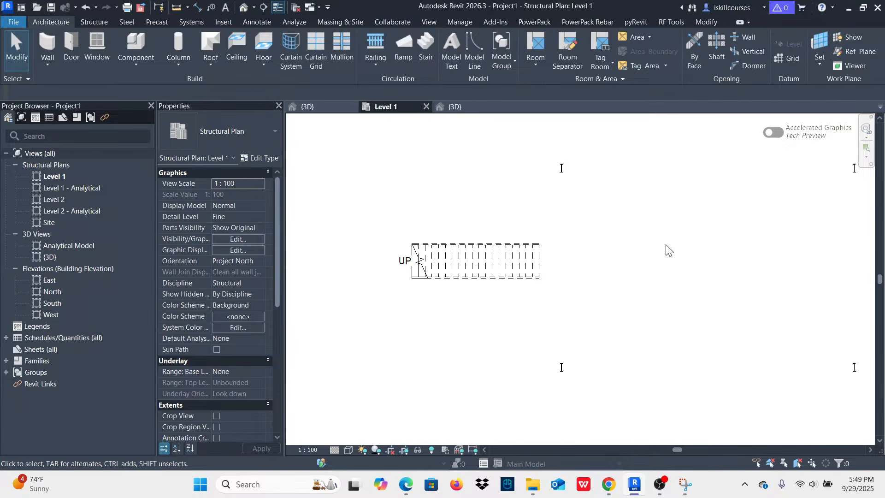
left_click(456, 107)
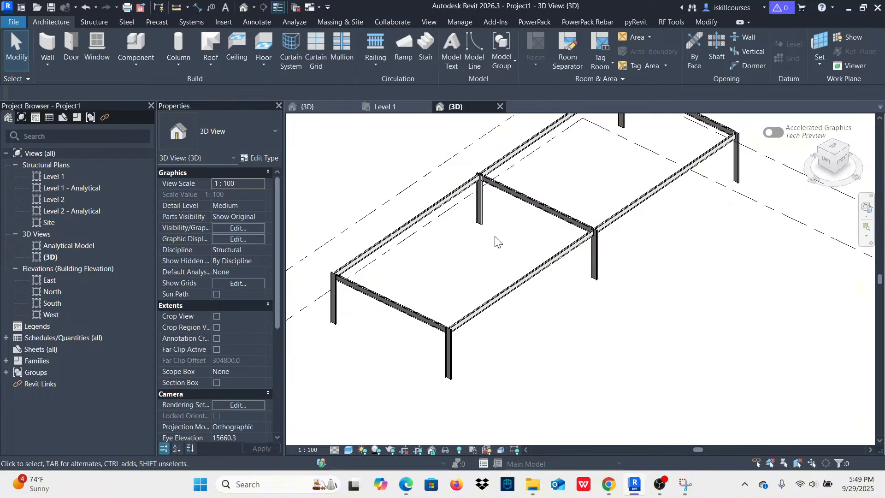
scroll(496, 240, "down", 4)
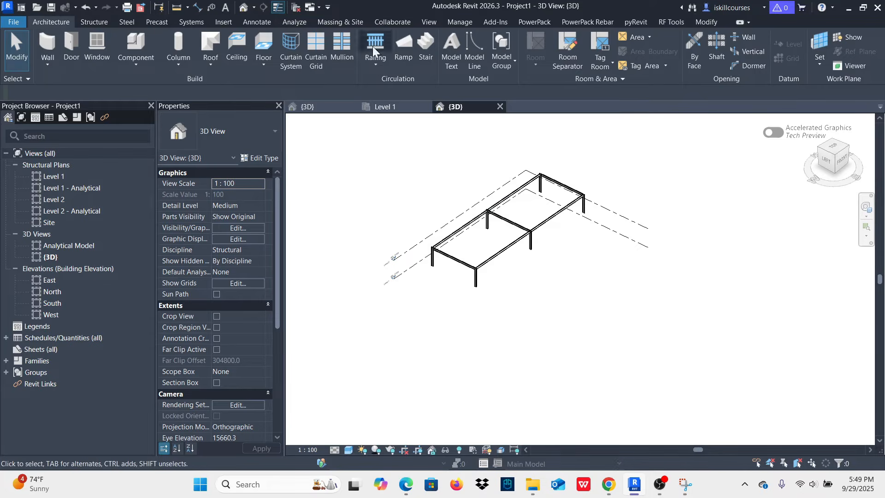
- Turn on the Stairs model category, with all its subcategories, in the 3D view's Visibility/Graphic Overrides and apply it
key("c")
key("v")
key("g")
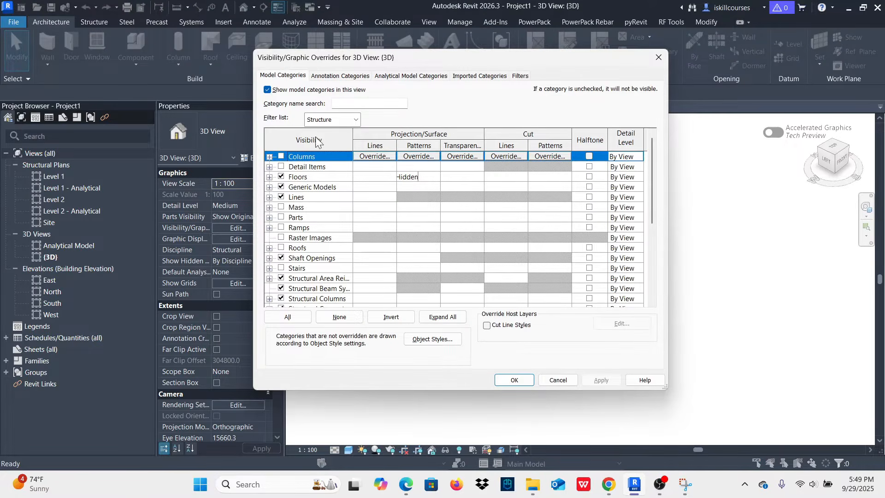
left_click(288, 79)
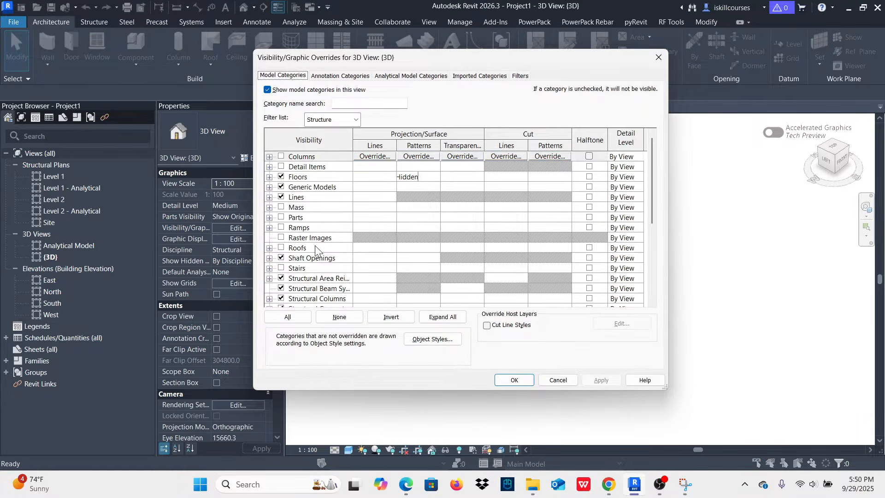
left_click(295, 240)
key("s")
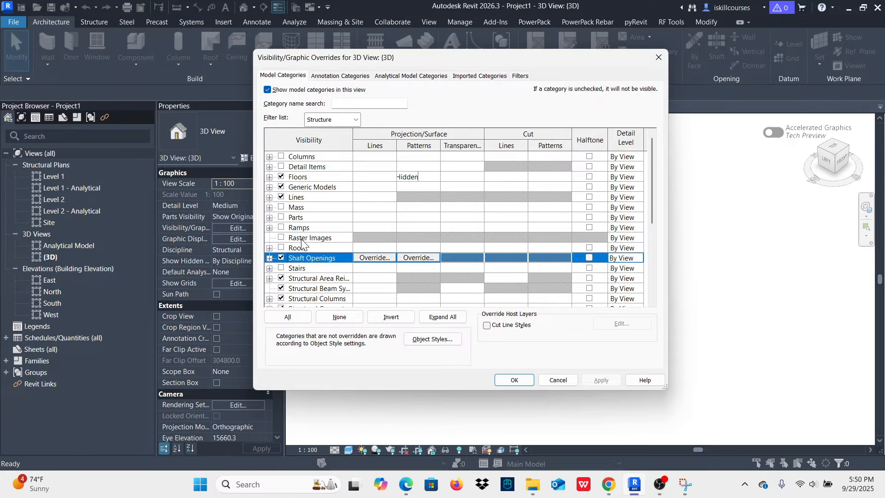
left_click(281, 270)
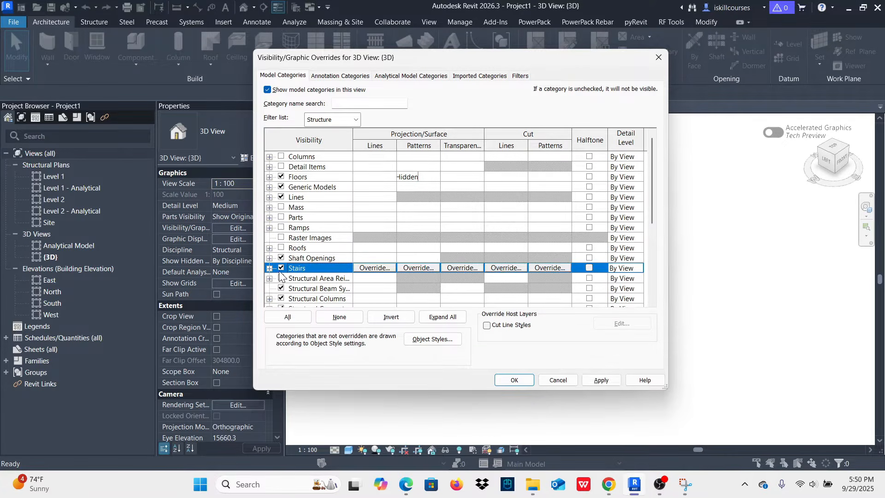
left_click(269, 269)
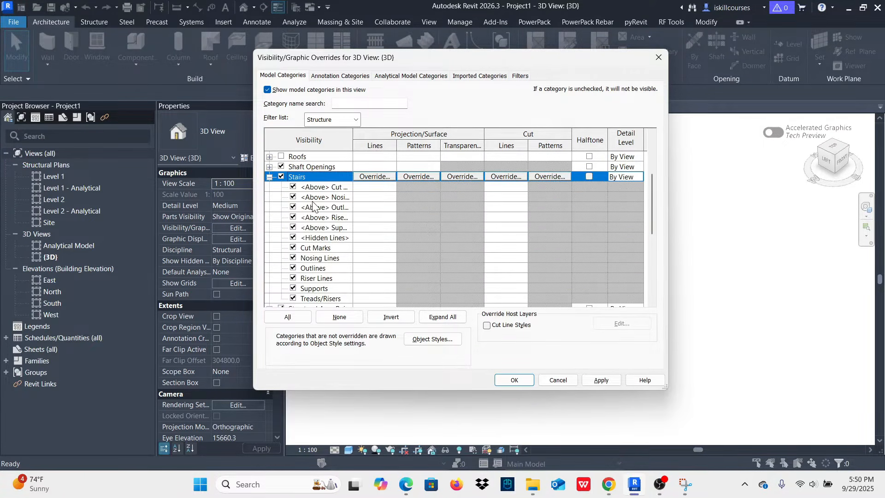
scroll(305, 235, "down", 1)
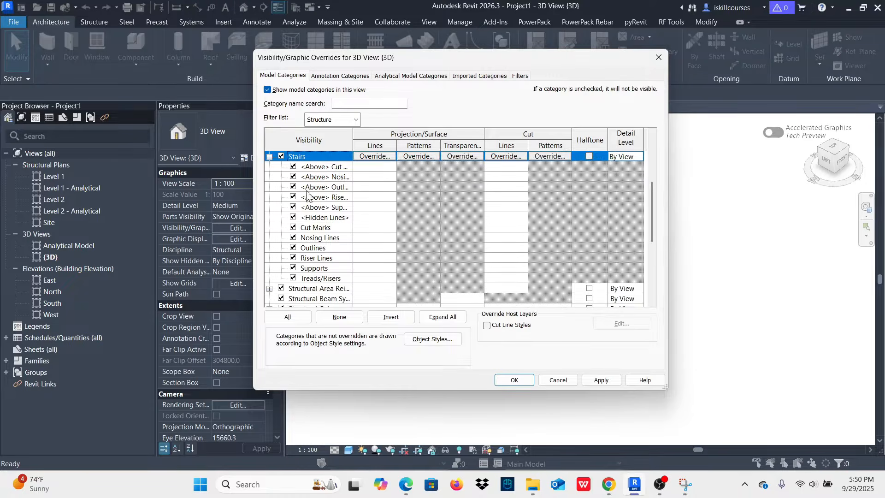
left_click(601, 380)
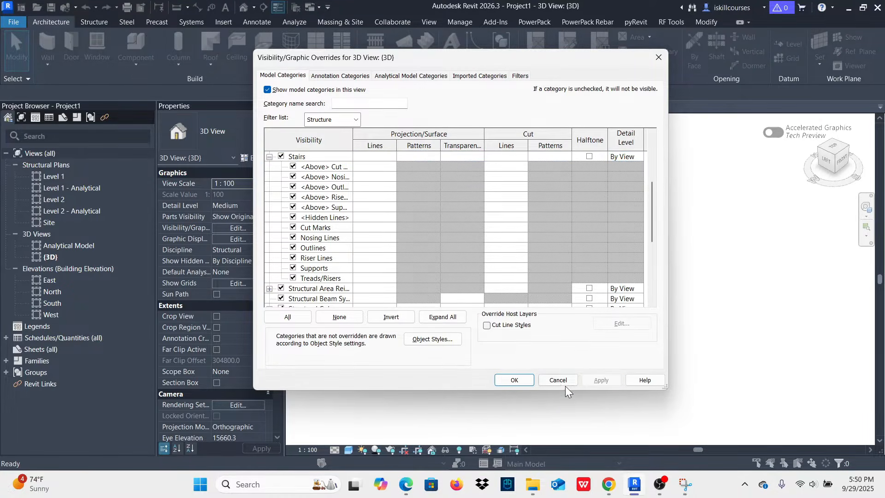
left_click(515, 381)
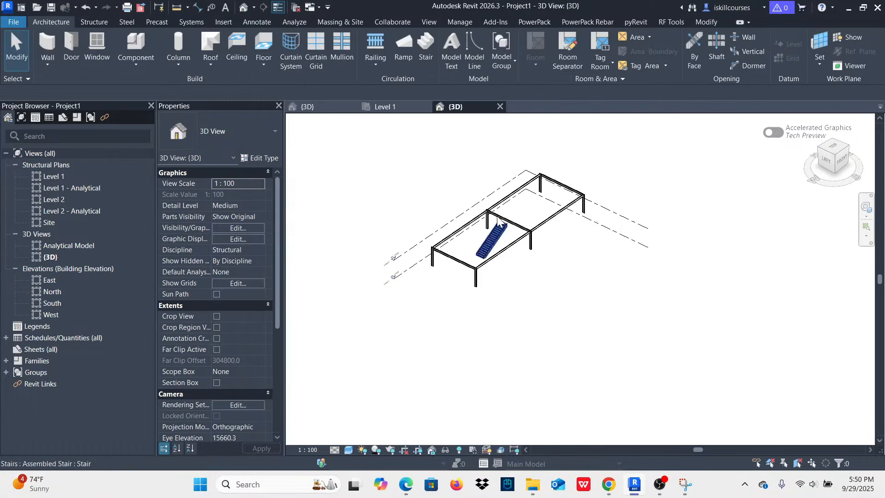
- Inspect the stair beside the beam in 3D and try the Assembled Stair type Industrial and Assembly on it
scroll(517, 221, "up", 5)
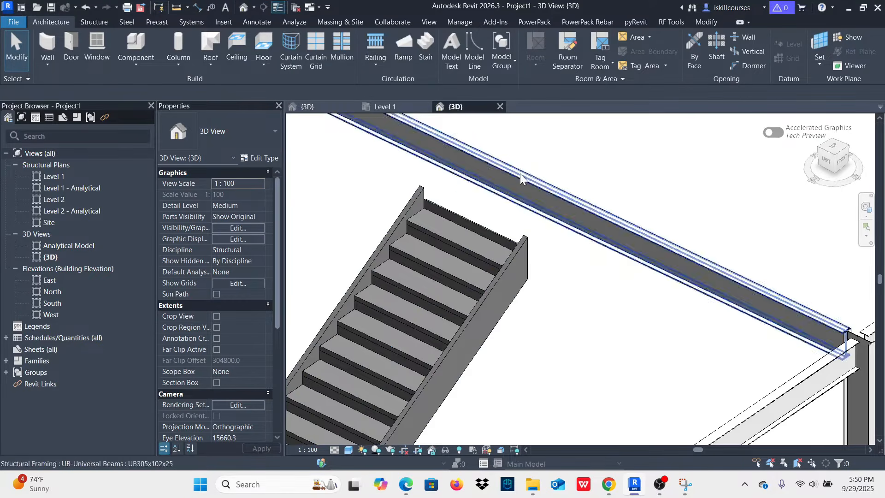
scroll(536, 263, "up", 3)
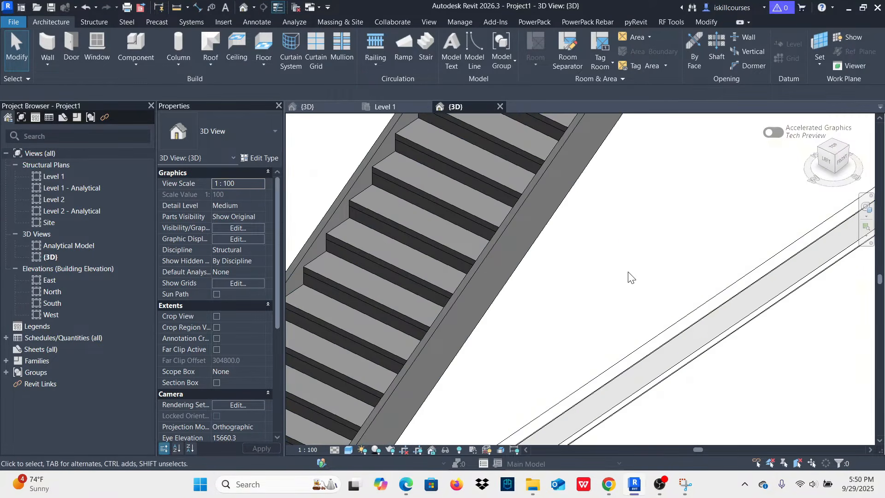
scroll(575, 290, "up", 5)
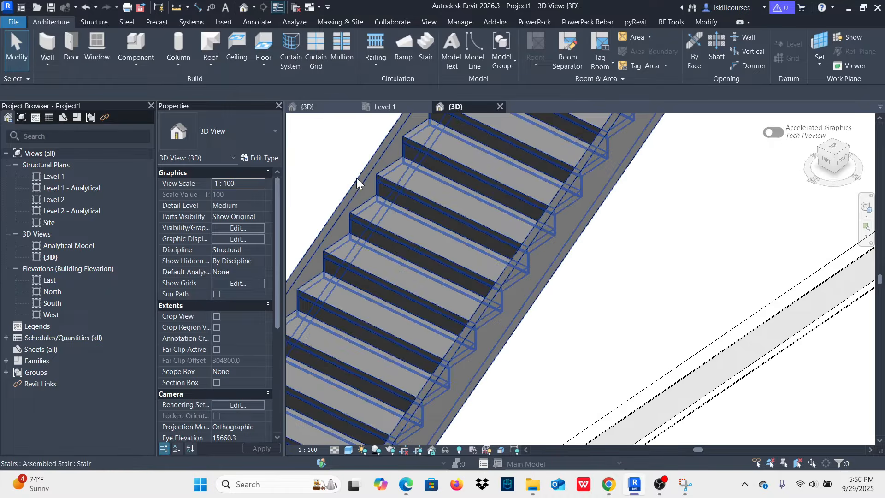
scroll(532, 242, "down", 5)
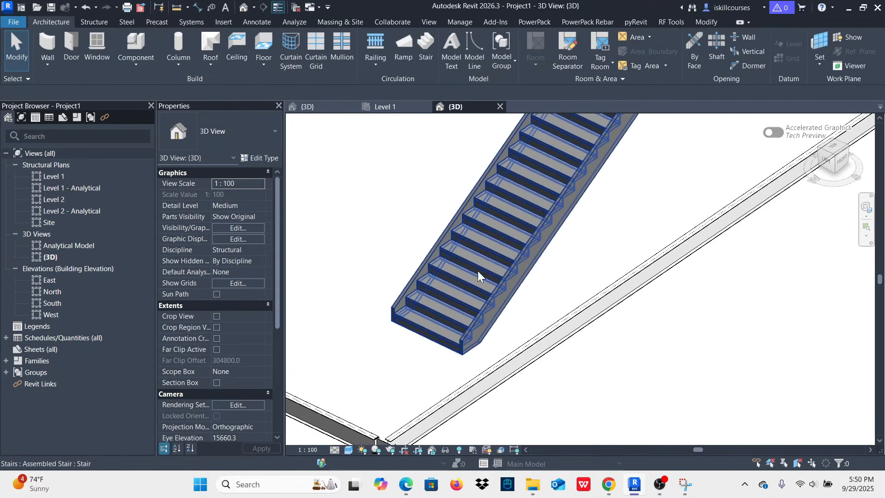
scroll(501, 282, "down", 3)
left_click(553, 190)
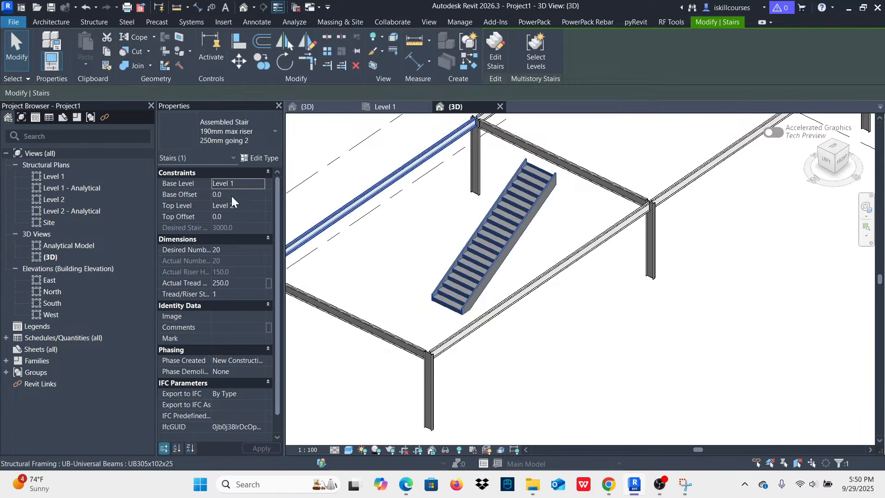
left_click(266, 131)
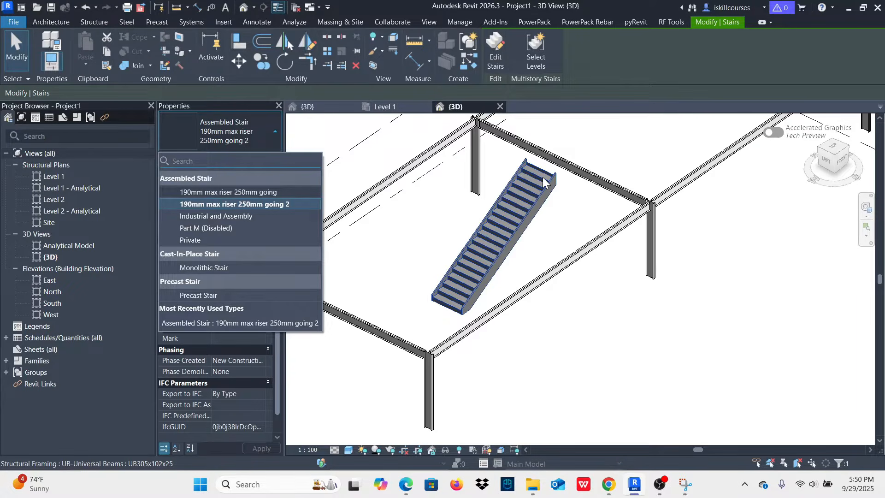
left_click(245, 216)
scroll(563, 198, "up", 4)
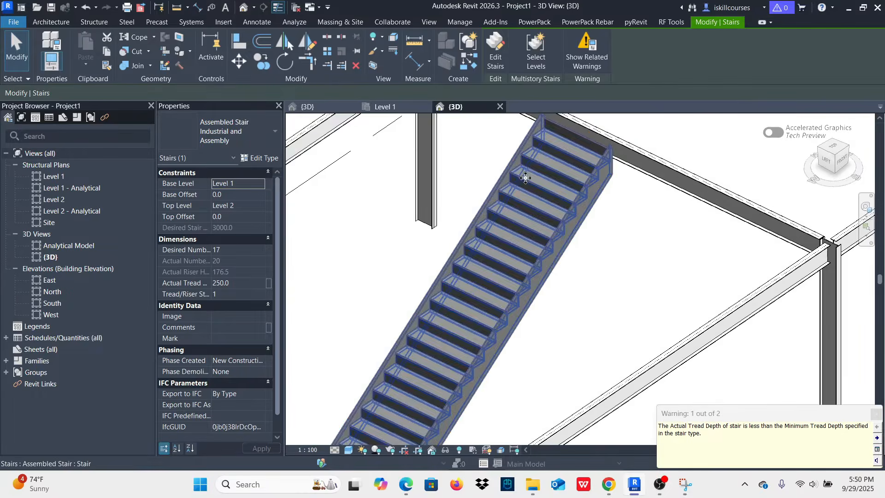
scroll(508, 184, "down", 2)
- Try the Assembled Stair types Part M (Disabled) and Private on the selected stair
left_click(267, 129)
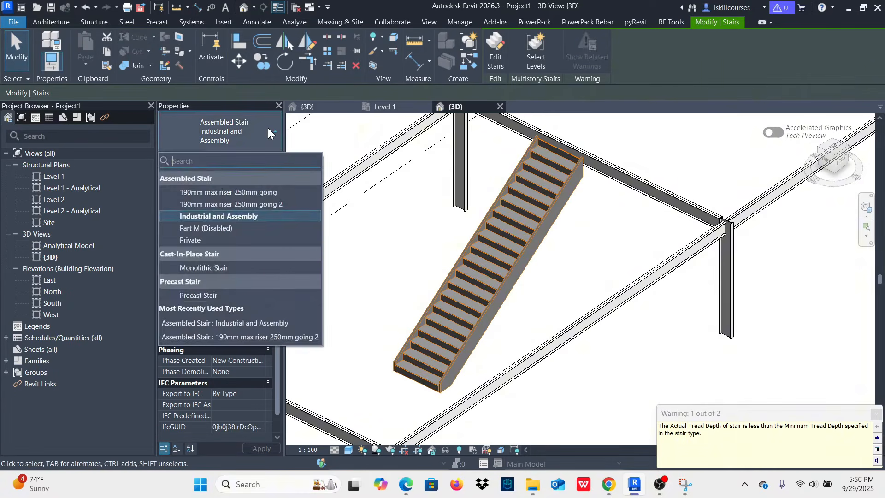
left_click(212, 228)
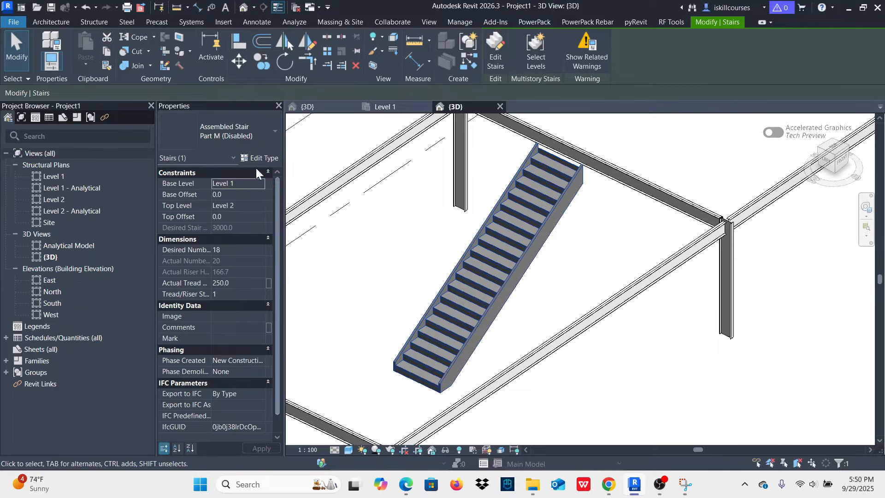
left_click(266, 135)
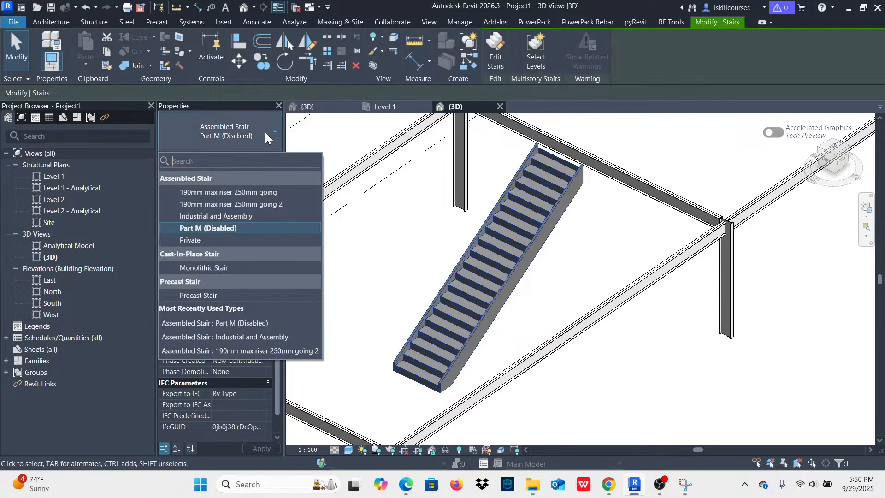
left_click(189, 240)
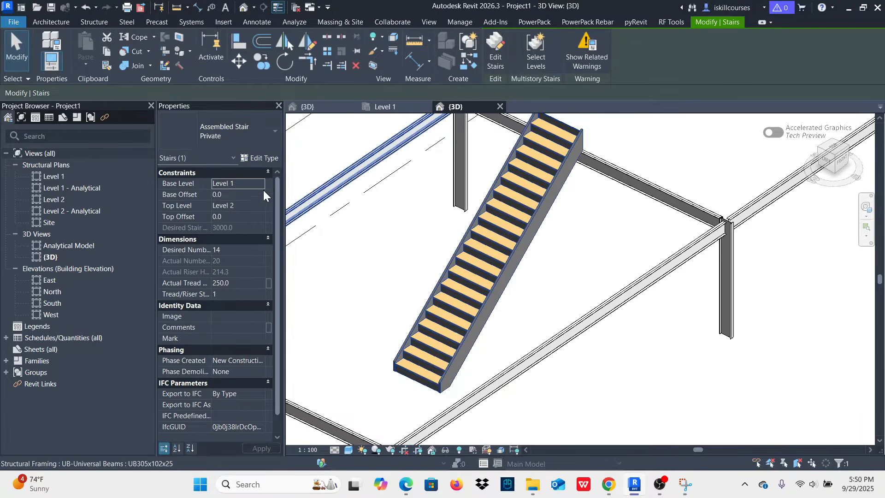
- Set the selected stair's type to Assembled Stair 190mm max riser 250mm going and inspect it against the frame
left_click(267, 135)
left_click(218, 192)
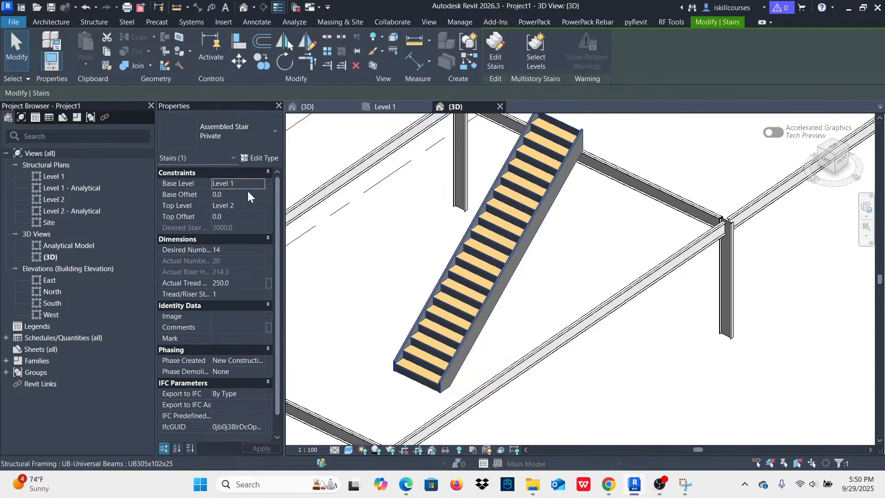
scroll(583, 157, "up", 2)
scroll(583, 157, "up", 4)
scroll(609, 227, "down", 3)
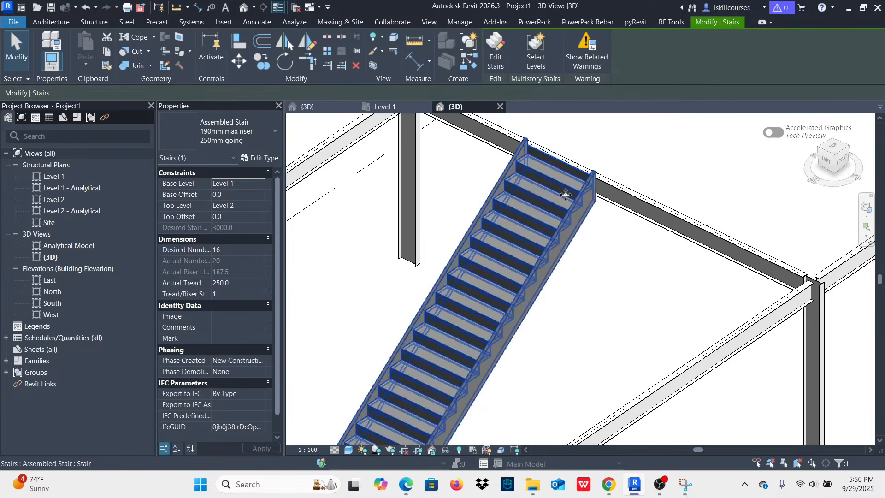
scroll(620, 214, "down", 3)
middle_click_drag(769, 282, 771, 257, "shift")
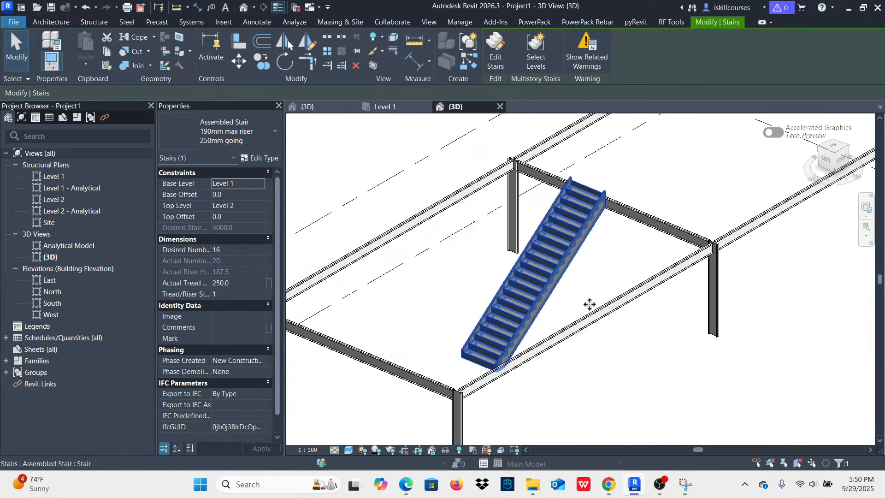
- Examine the stair's treads and side supports against the steel frame in 3D and clear the selection
scroll(524, 277, "up", 3)
scroll(636, 223, "down", 4)
scroll(504, 276, "up", 2)
scroll(506, 267, "up", 1)
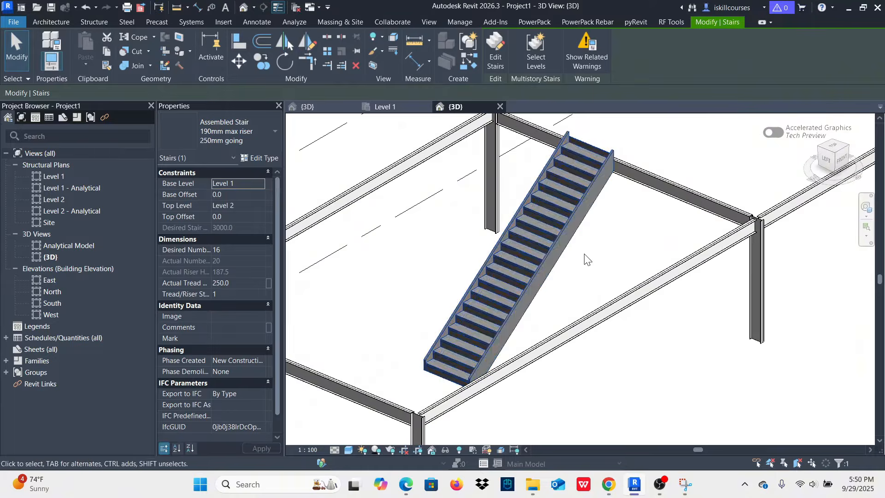
left_click(588, 259)
scroll(583, 237, "up", 3)
scroll(511, 234, "down", 5)
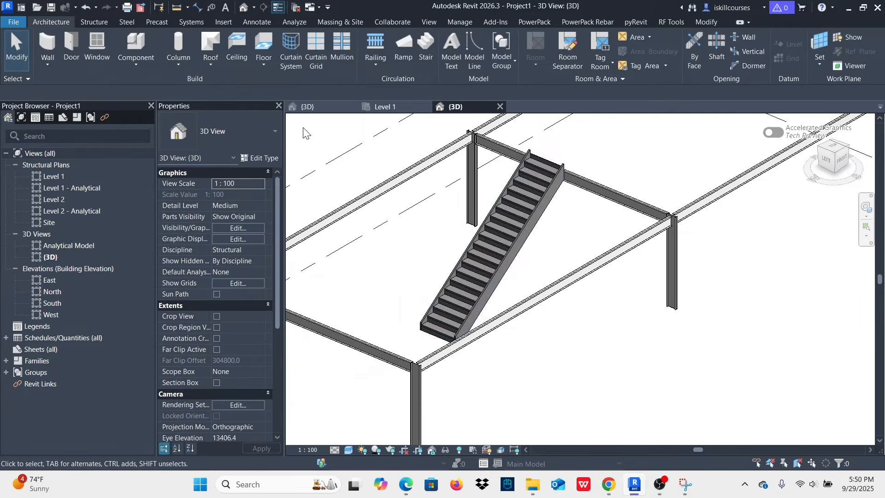
- Switch to the 3D view of steel stair.rvt, dismiss the save reminder and examine its stair from several sides
left_click(308, 107)
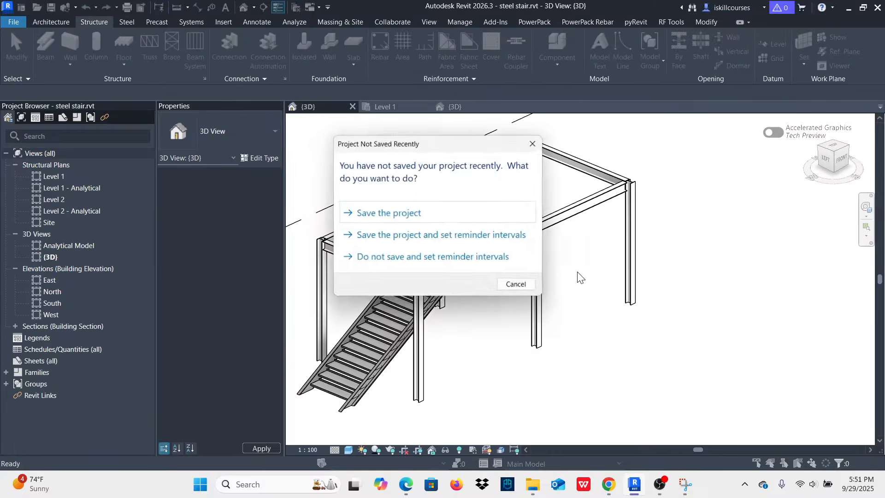
left_click(534, 145)
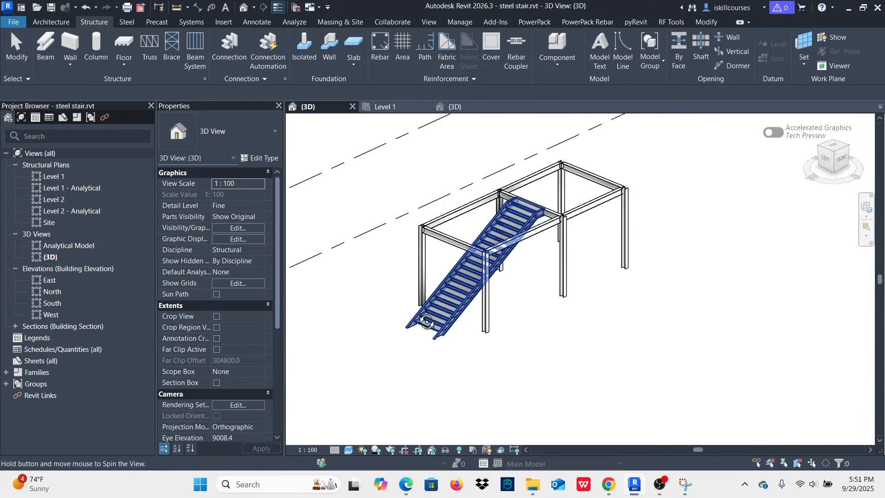
middle_click_drag(427, 322, 634, 334, "shift")
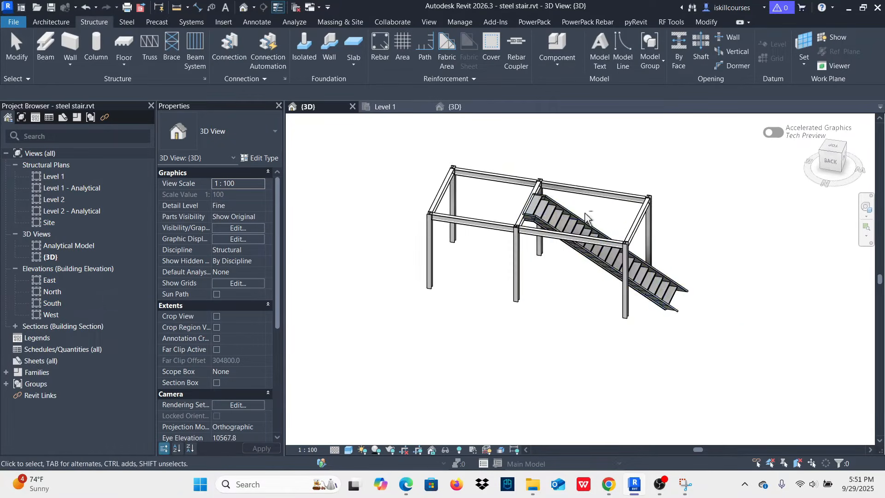
scroll(589, 221, "up", 6)
scroll(549, 271, "down", 6)
middle_click_drag(669, 270, 682, 259, "shift")
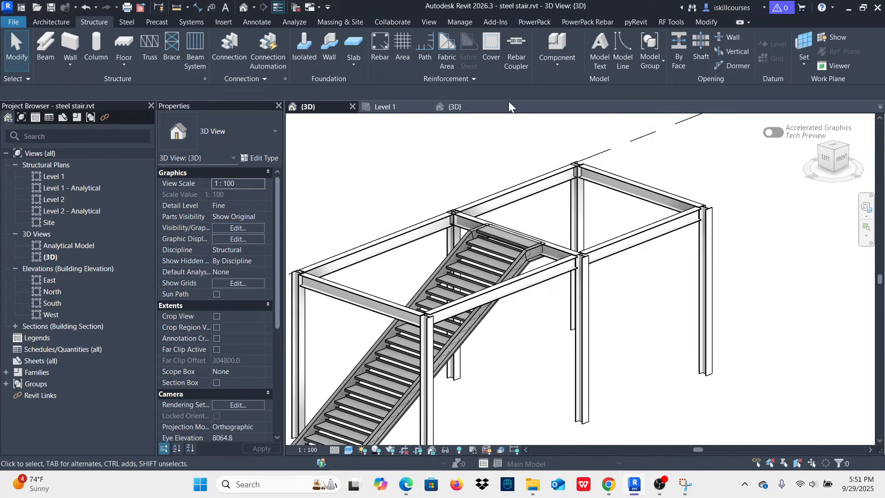
- Return to Project1's 3D view and open the stair's type properties to review its construction and supports
left_click(454, 106)
scroll(549, 270, "down", 2)
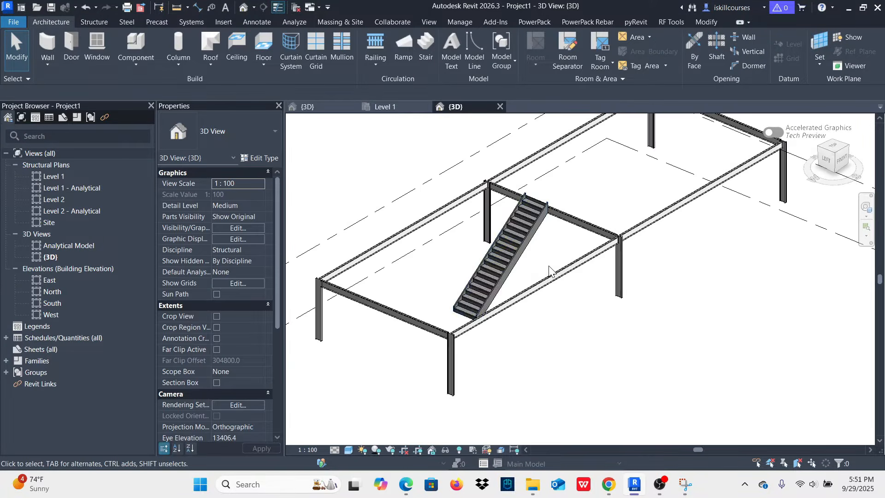
scroll(552, 225, "up", 4)
left_click(529, 257)
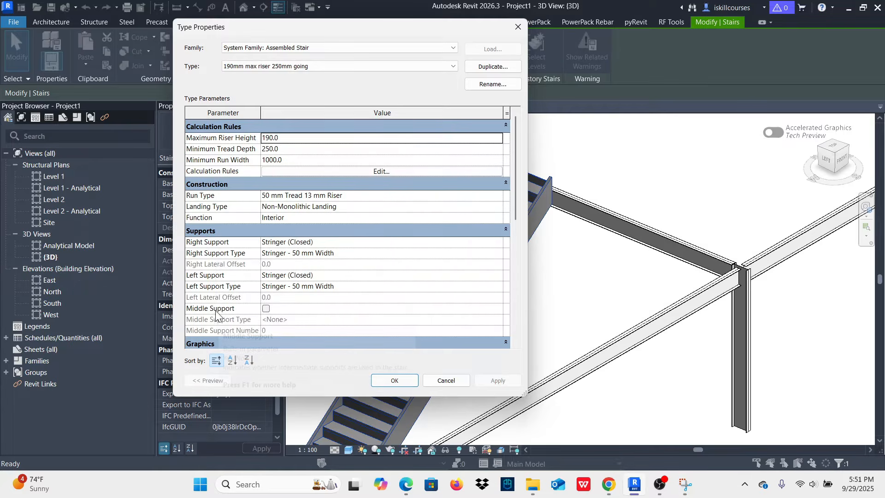
left_click_drag(472, 26, 271, 17)
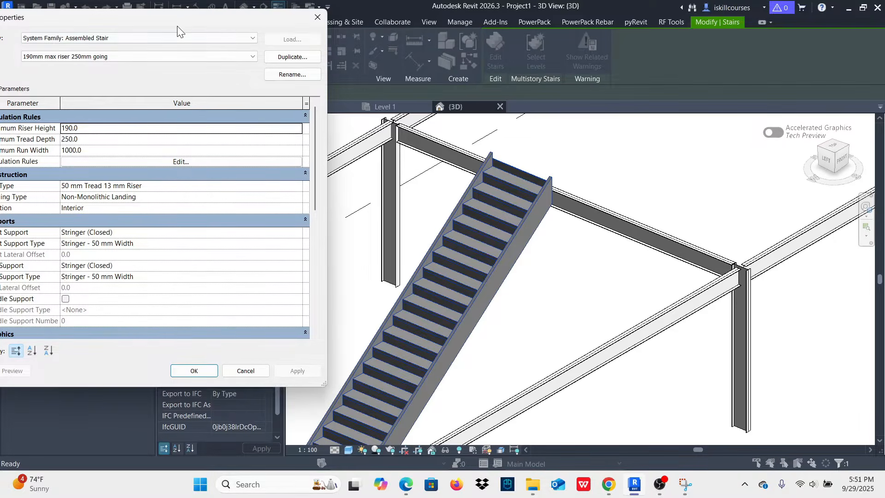
left_click_drag(177, 26, 347, 25)
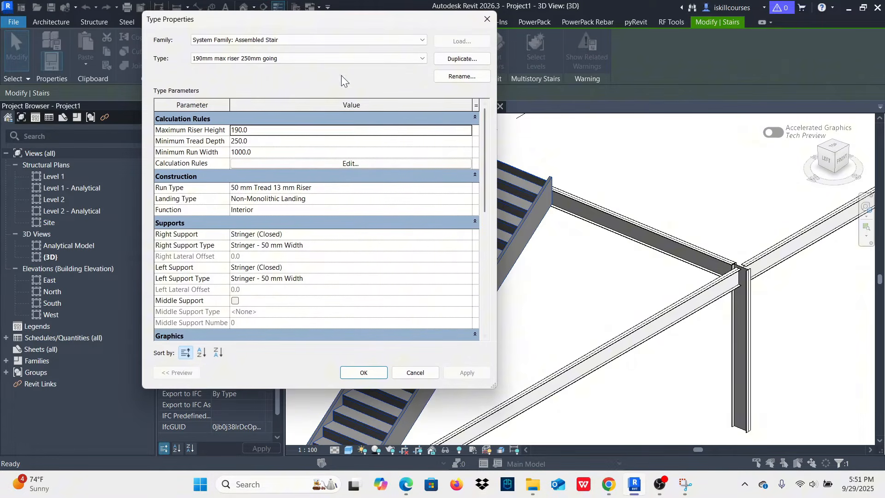
mouse_move(339, 24)
left_mouse_down()
mouse_move(355, 30)
mouse_move(334, 15)
left_mouse_up()
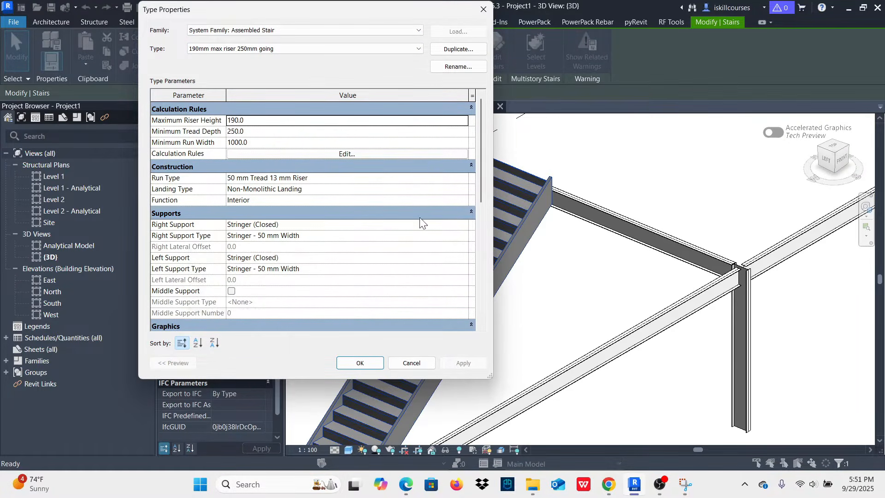
- Try Carriage (Open) as the stair type's Right Support, apply it and inspect the stair's open edge
left_click(316, 224)
left_click(464, 225)
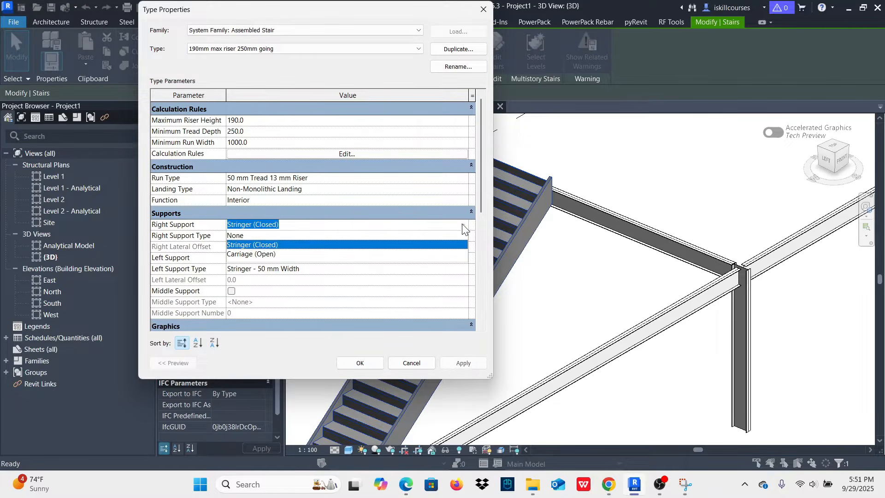
left_click(258, 254)
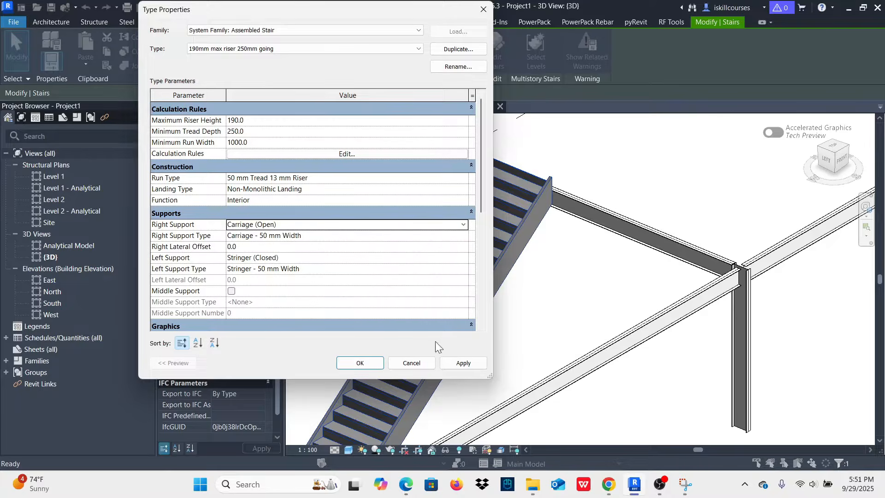
left_click(461, 364)
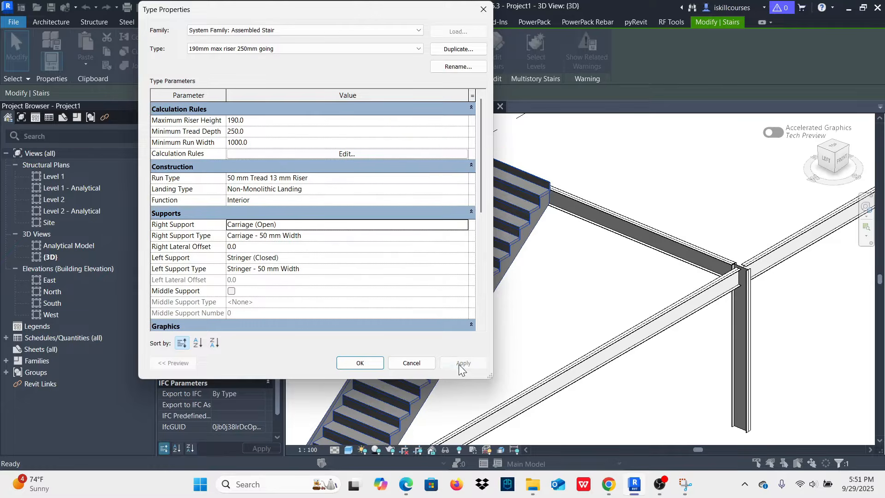
left_click(360, 363)
scroll(564, 244, "up", 5)
scroll(564, 239, "up", 1)
left_click(576, 234)
scroll(572, 228, "up", 1)
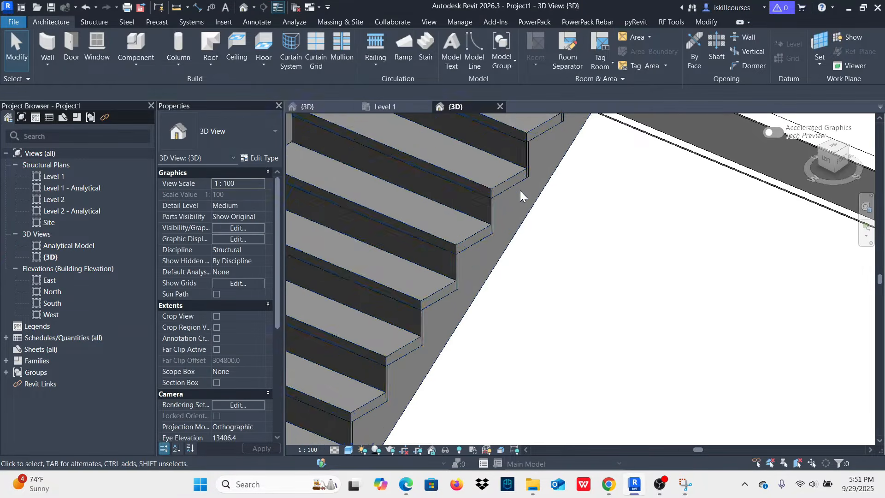
scroll(485, 230, "down", 3)
scroll(484, 234, "down", 2)
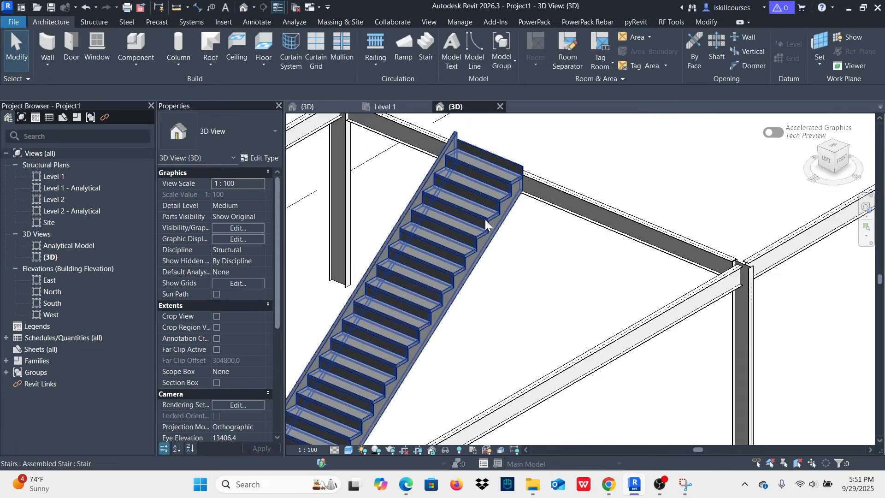
- Reopen the stair's type properties and try Stringer (Closed) as the Right Support
left_click(485, 220)
left_click(264, 159)
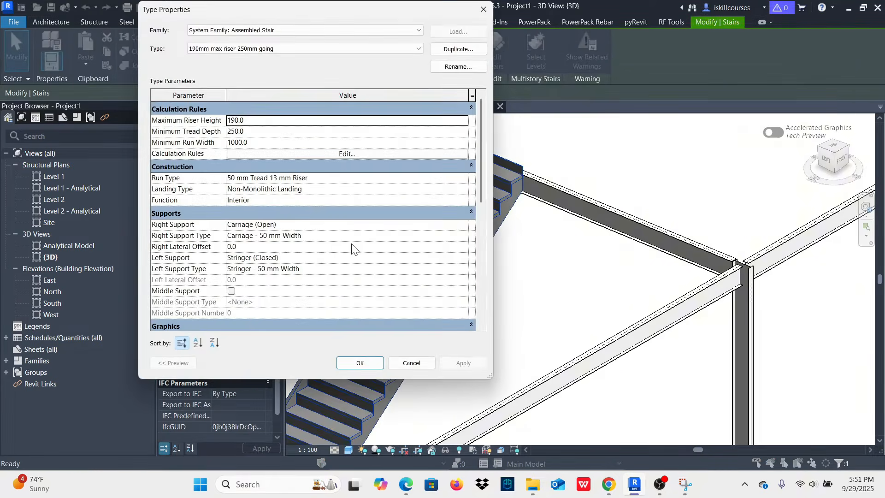
left_click(295, 225)
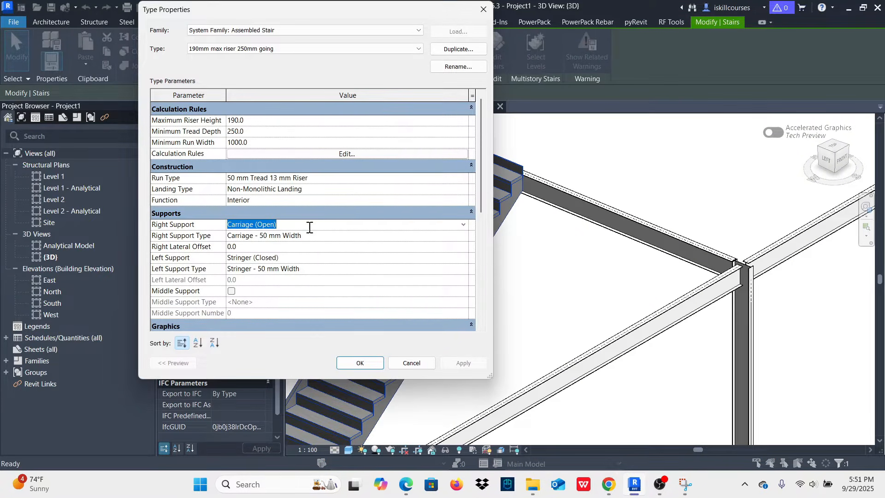
left_click(464, 225)
left_click(267, 248)
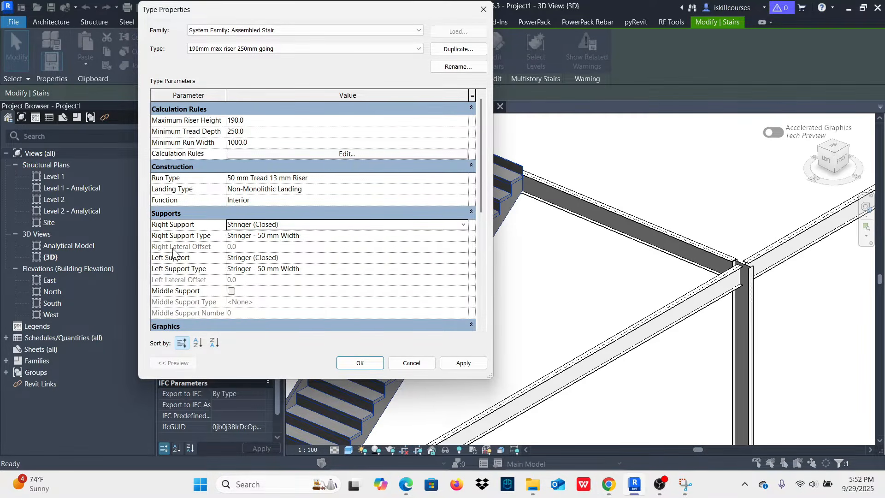
- Examine the Section Profile options of the Stringer - 50 mm Width right support type and leave the type properties without applying
left_click(318, 236)
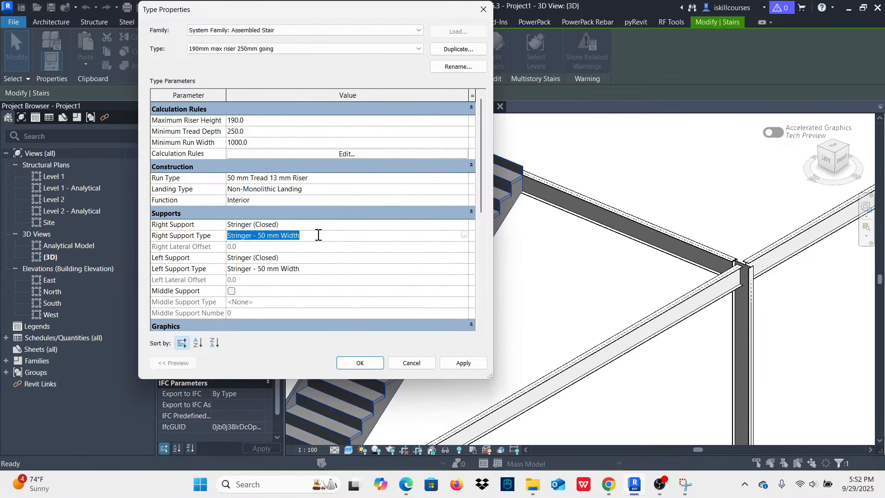
left_click(465, 235)
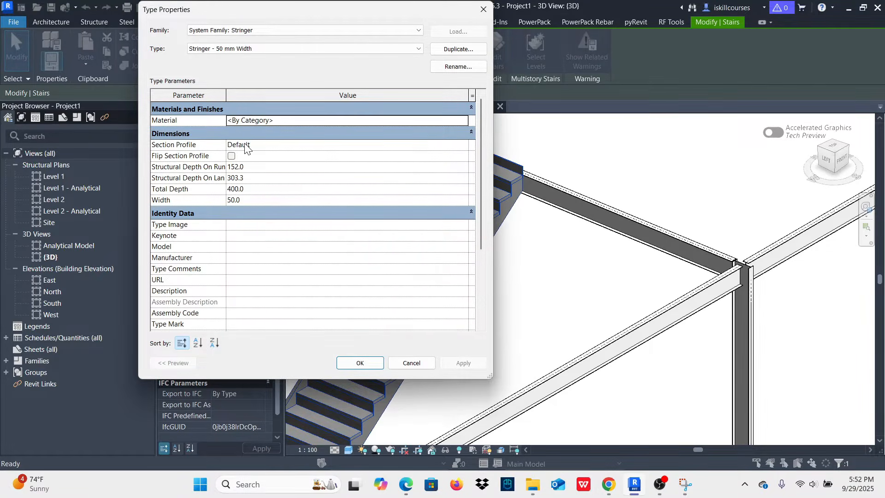
left_click(266, 146)
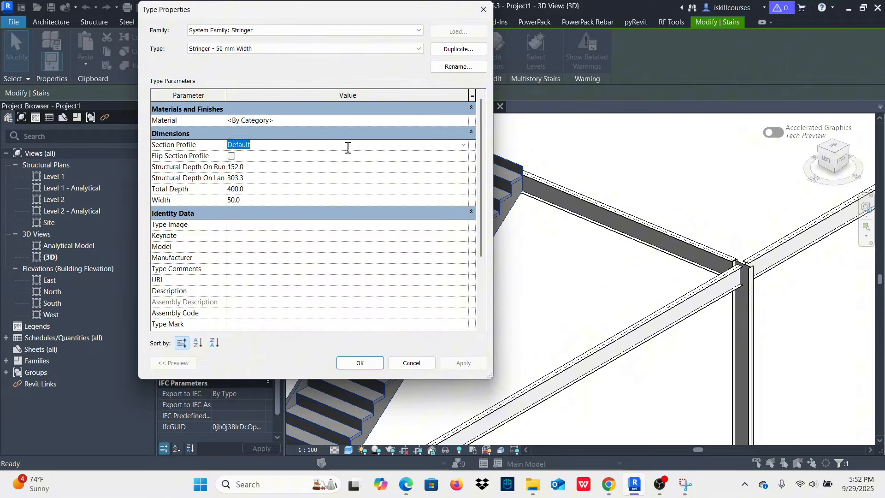
left_click(464, 144)
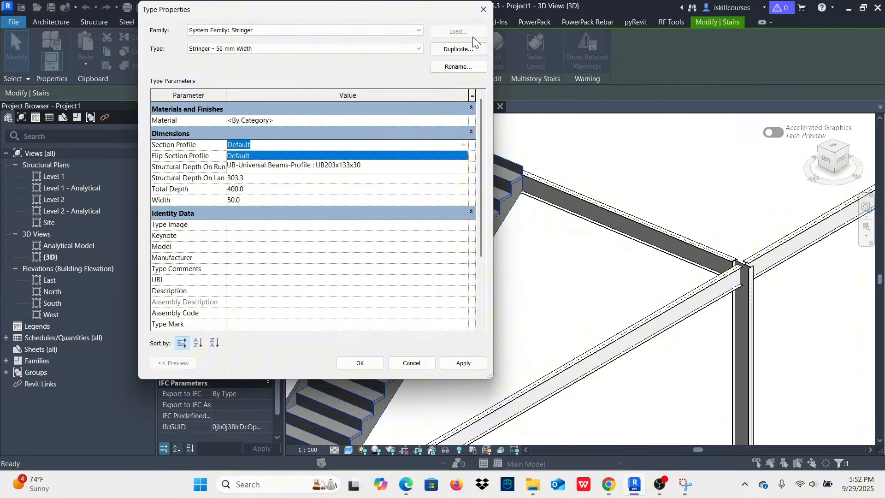
left_click(482, 10)
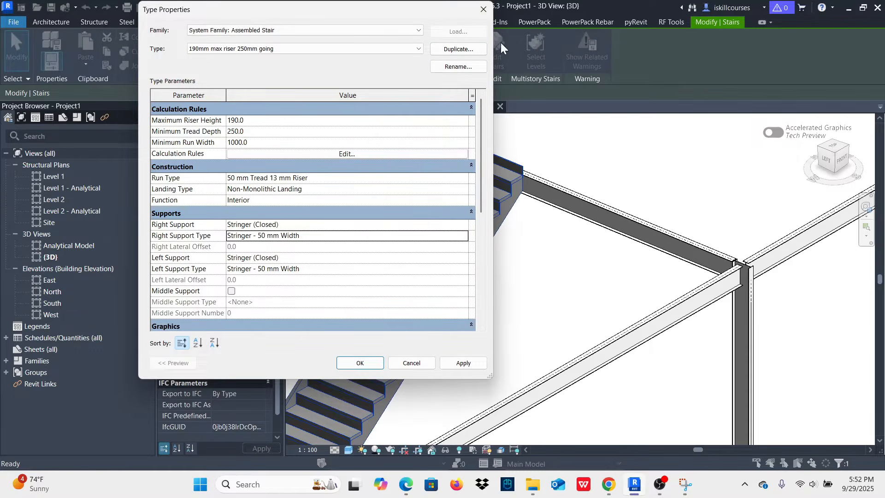
left_click(484, 10)
left_click(525, 216)
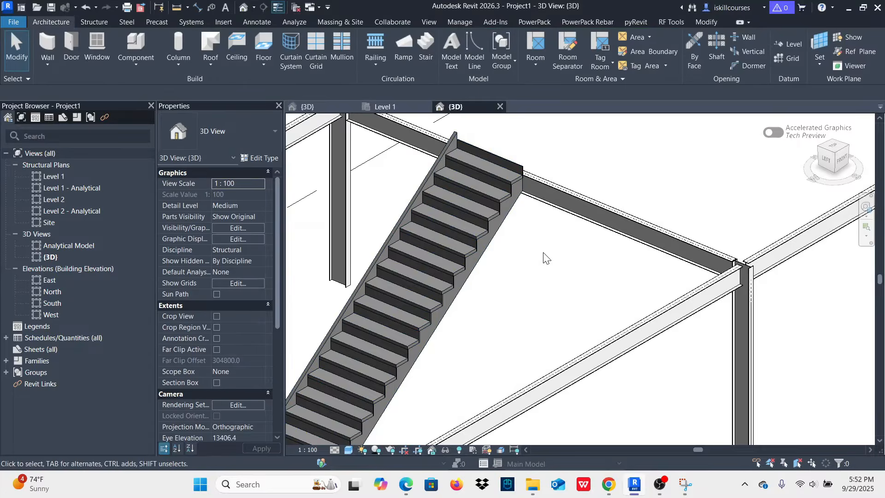
- Set the stair type's Right Support to Stringer (Closed), apply it and deselect the stair
left_click(506, 212)
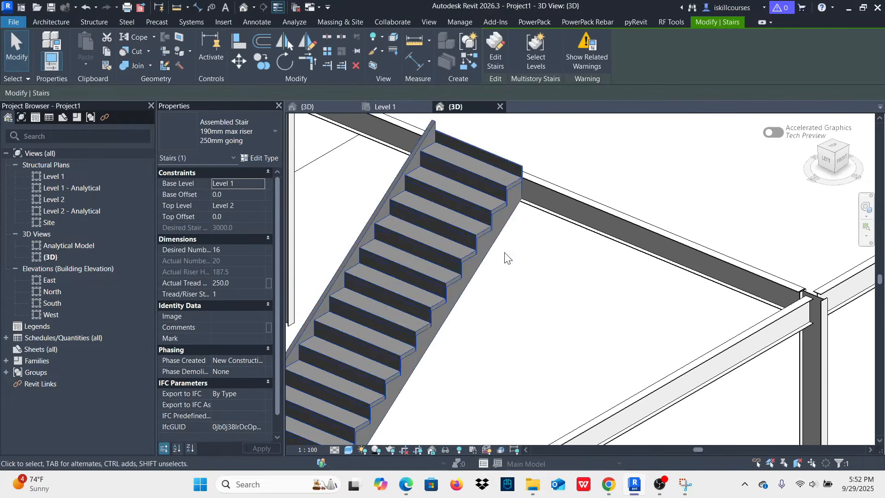
left_click(266, 159)
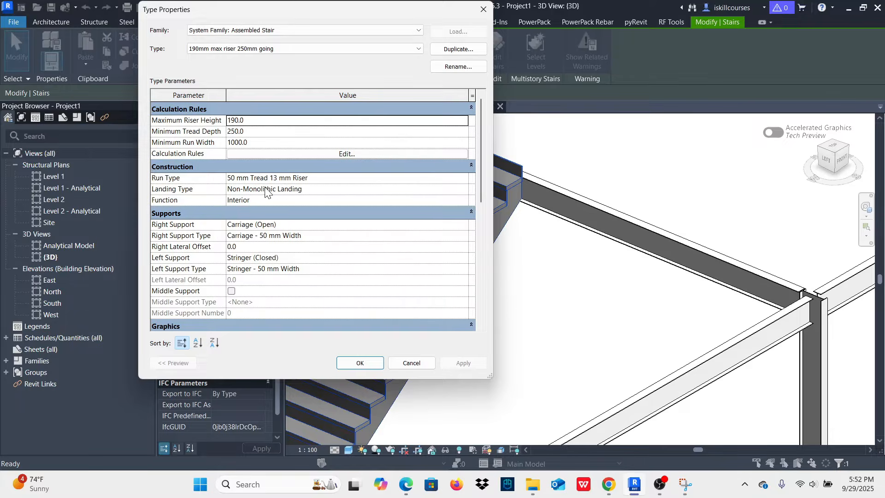
left_click(299, 224)
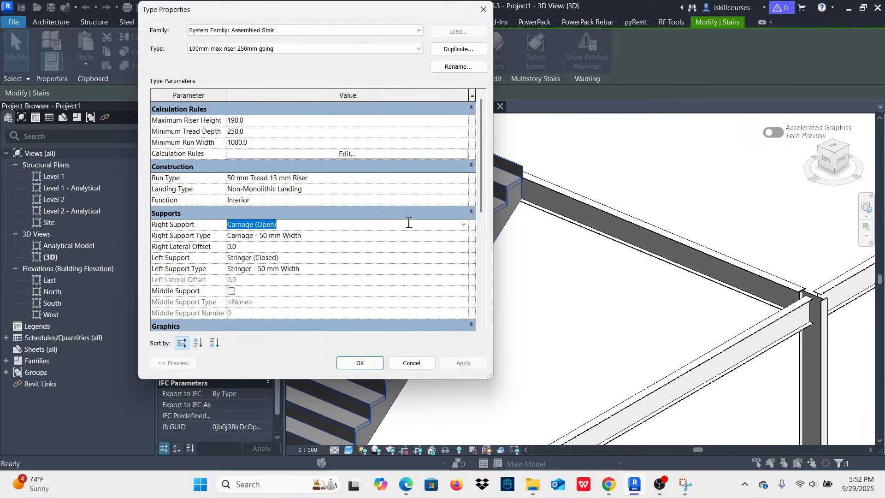
left_click(463, 226)
left_click(256, 245)
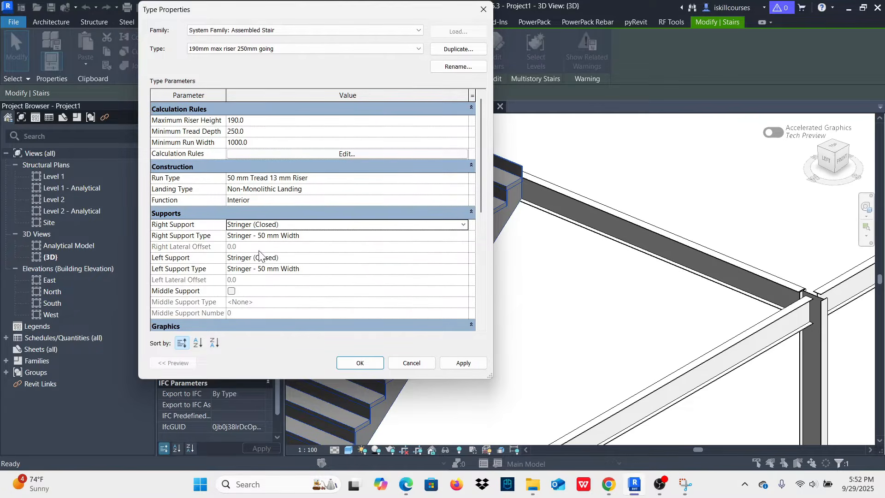
left_click(457, 363)
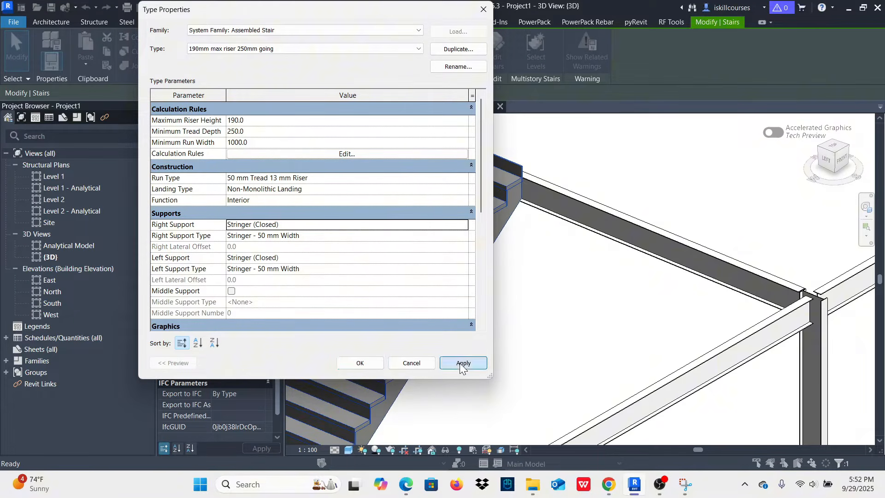
left_click(366, 363)
scroll(638, 219, "down", 2)
left_click(590, 267)
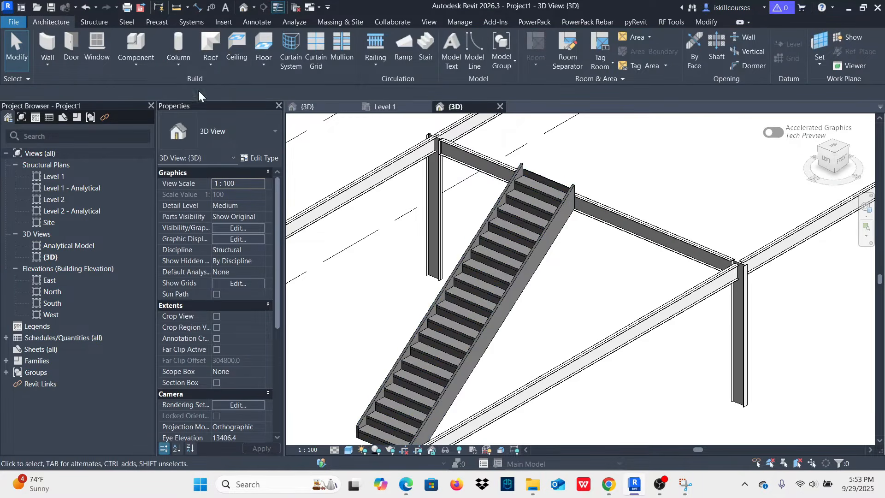
- Start loading a family and browse the Libraries folder to English, UK, Profiles, Framing, Steel
left_click(221, 20)
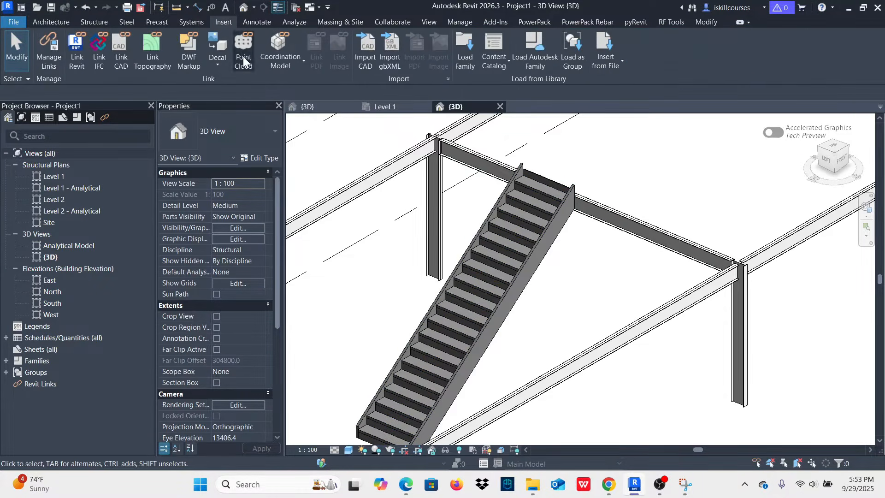
left_click(464, 43)
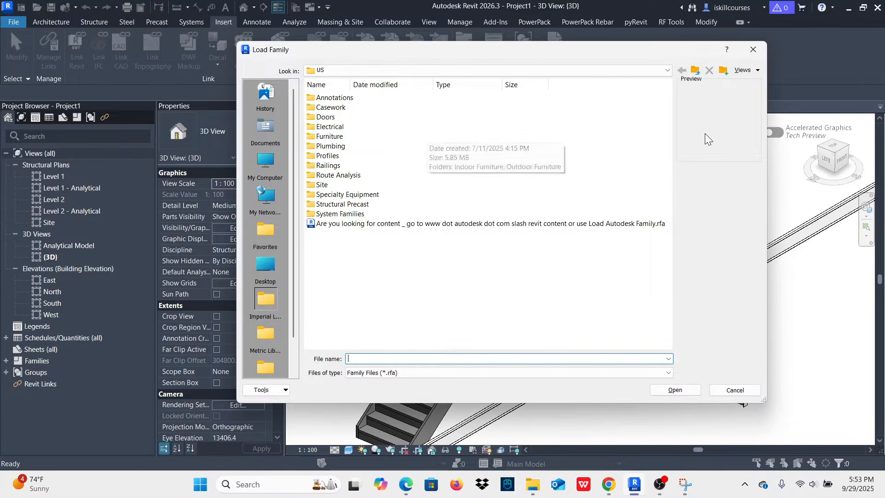
left_click(667, 70)
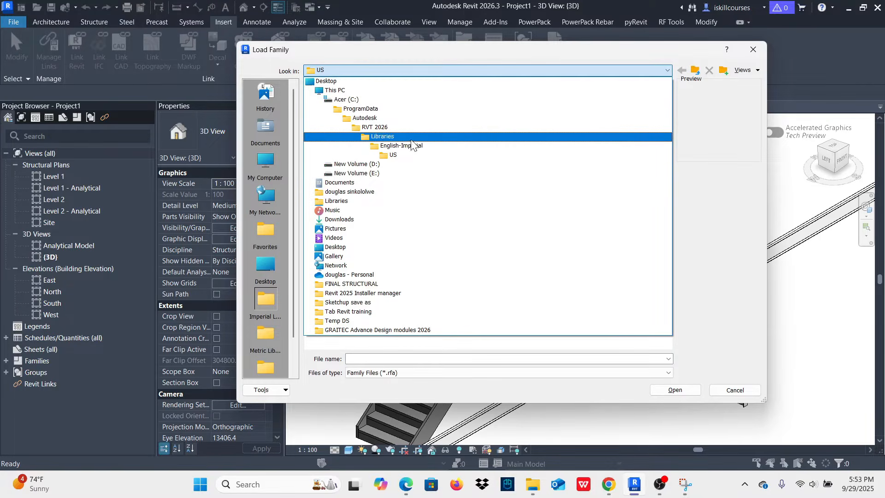
left_click(384, 136)
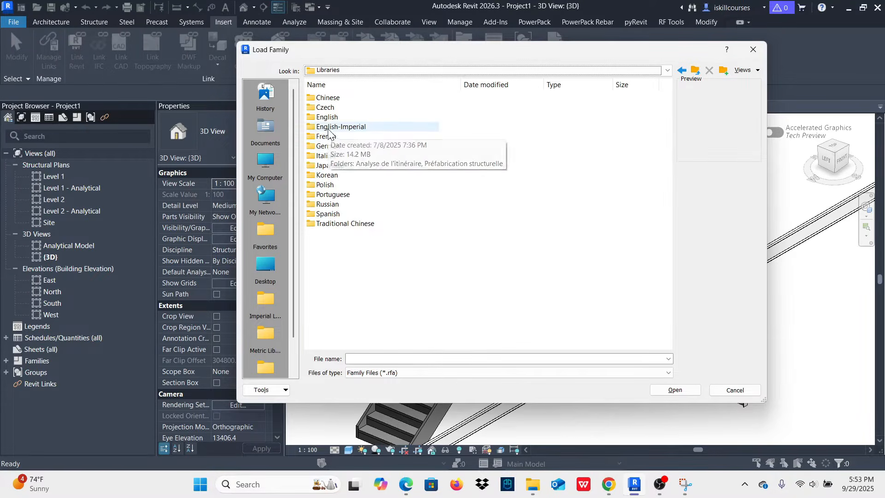
double_click(340, 117)
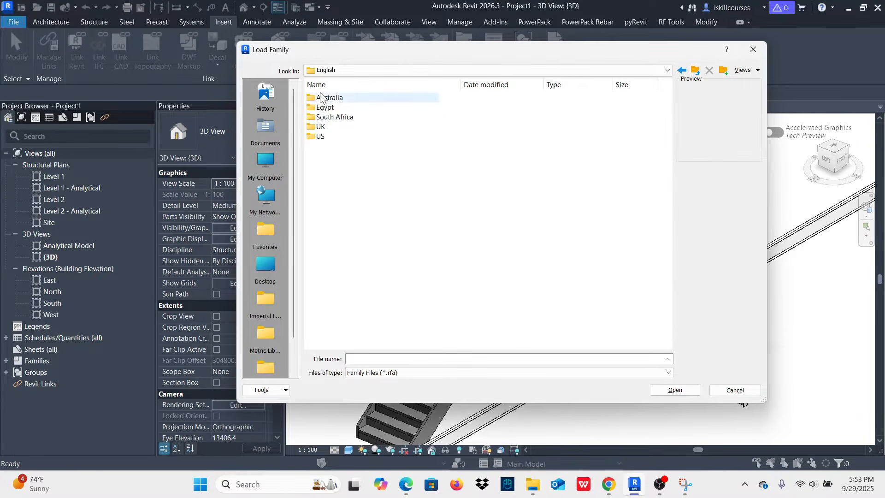
double_click(325, 131)
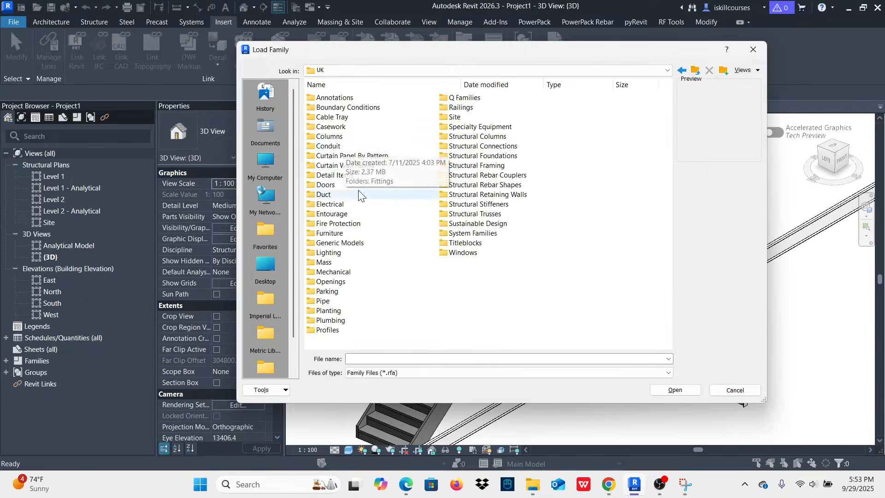
double_click(331, 330)
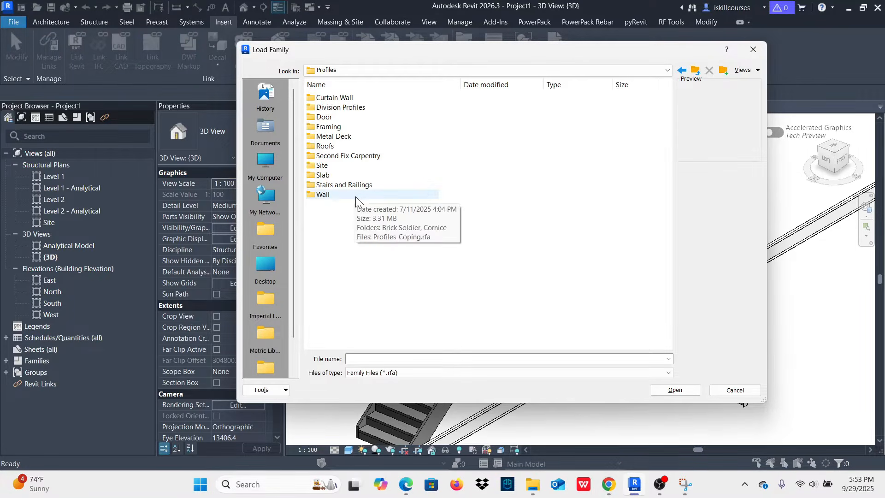
double_click(328, 128)
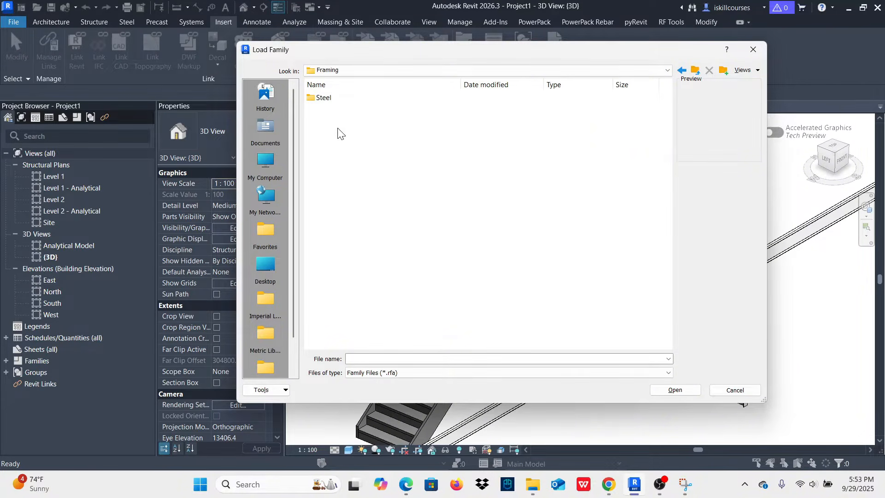
double_click(326, 100)
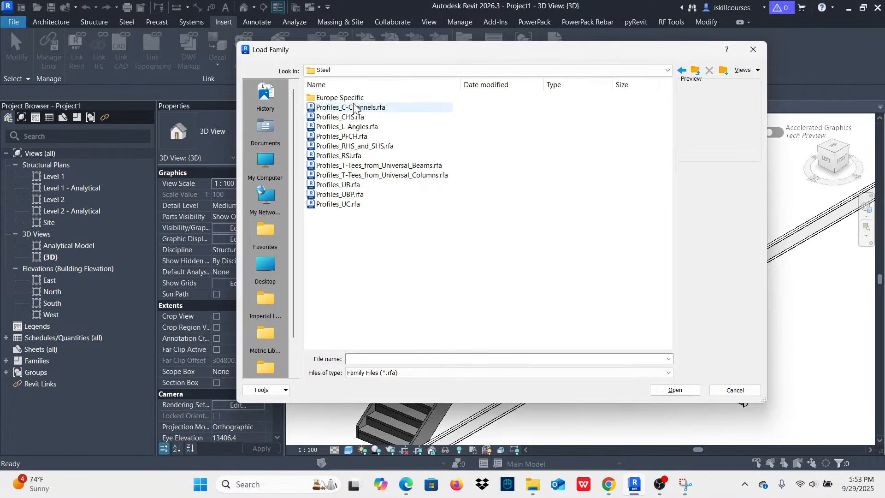
- Load the Profiles_C-Channels.rfa family with the types from C76x38 through C229x76
left_click(355, 108)
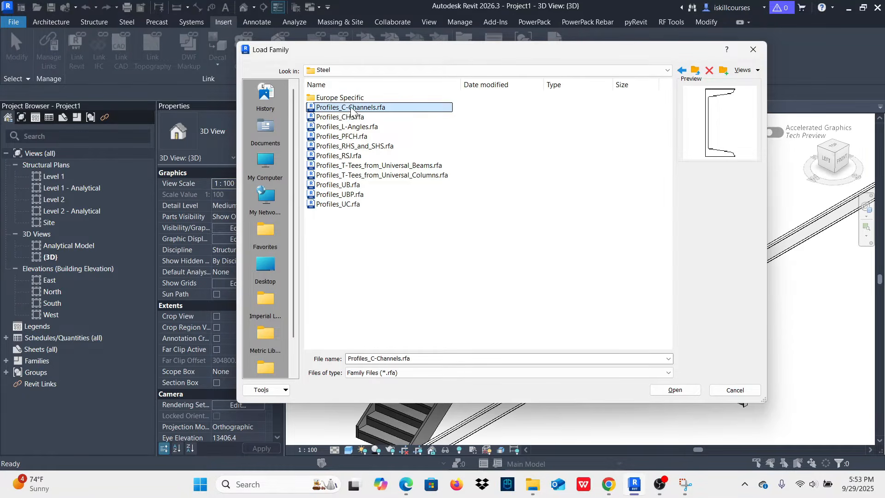
left_click(668, 389)
left_click(383, 129)
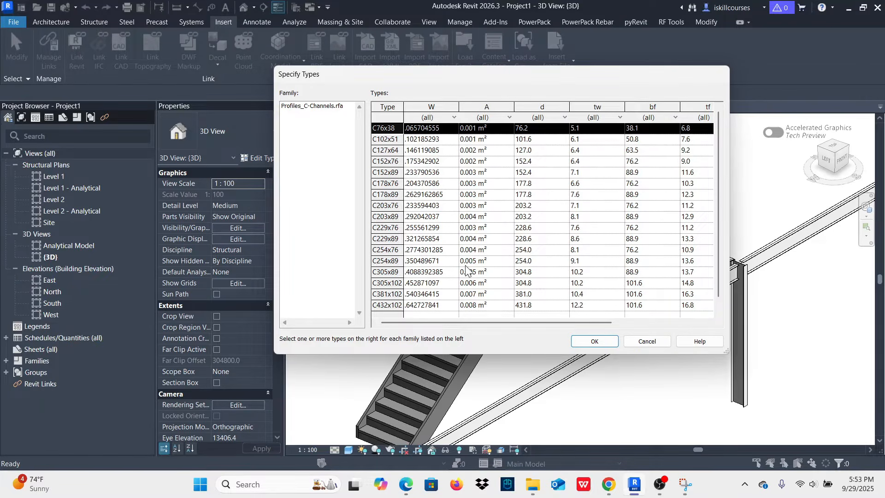
left_click(387, 227, "shift")
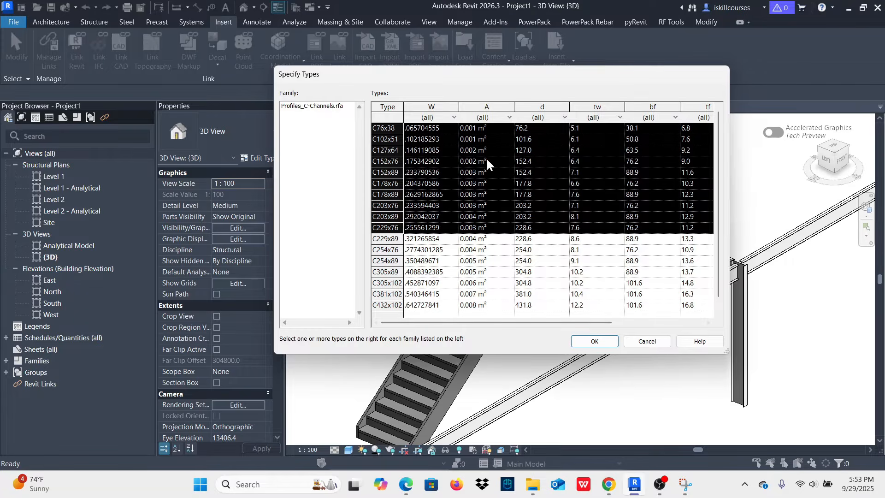
left_click(596, 341)
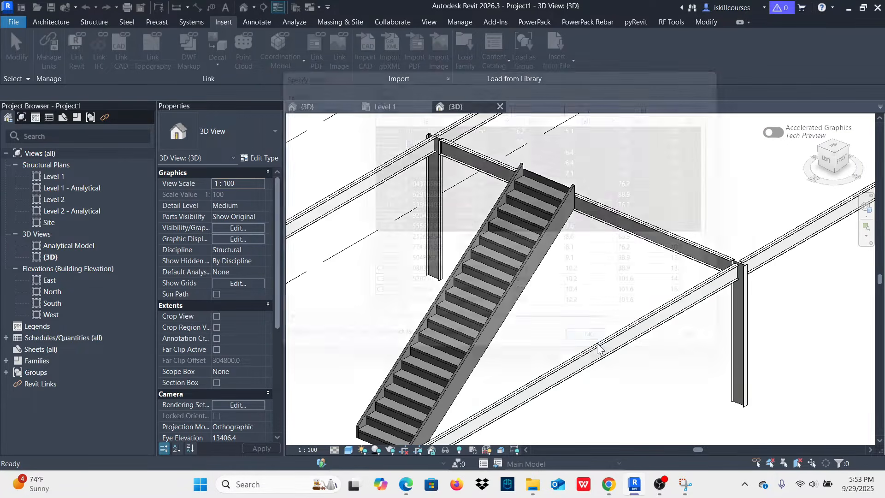
- Open the stair's type properties and the properties of its Stringer - 50 mm Width right support type
middle_click_drag(542, 281, 524, 256)
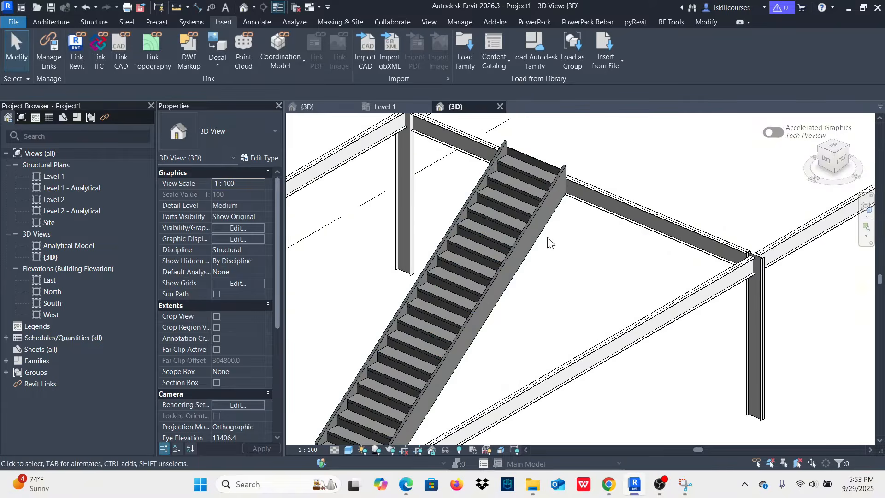
left_click(541, 225)
left_click(264, 157)
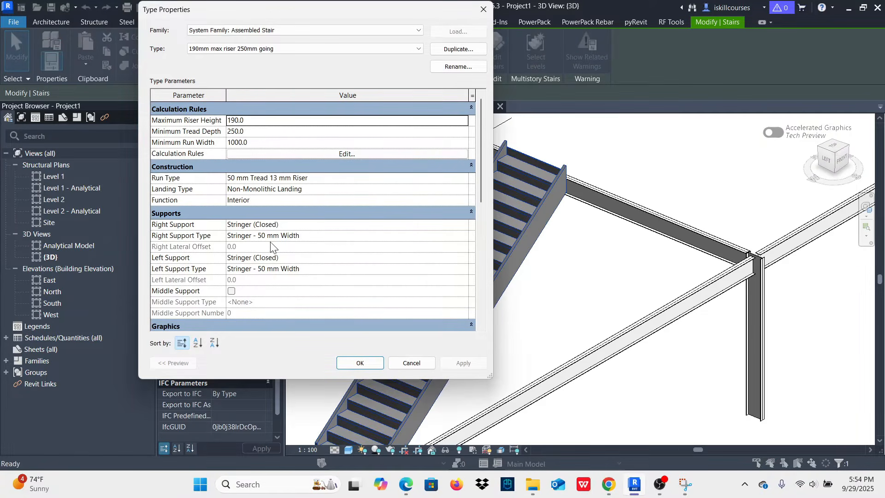
left_click(369, 236)
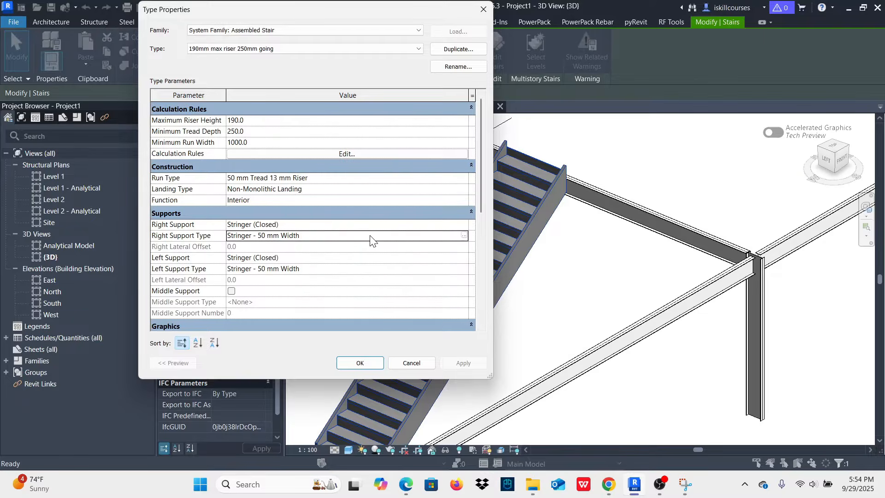
left_click(465, 236)
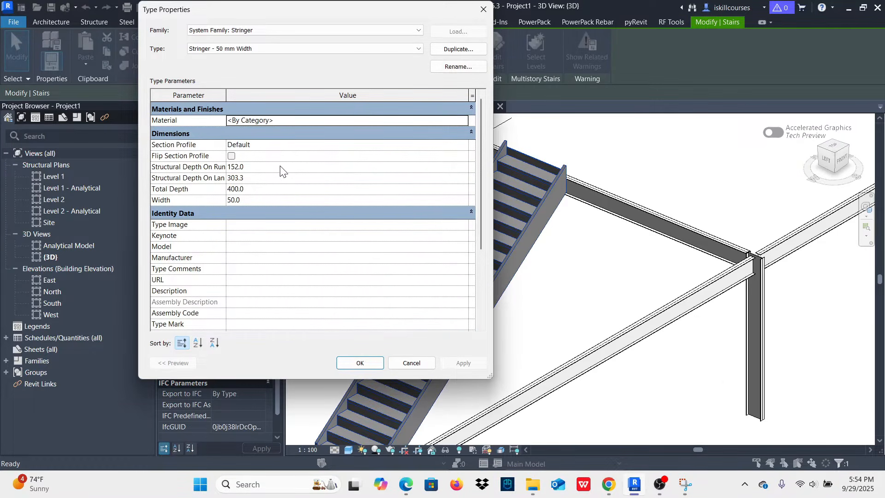
- Try Profiles_C-Channels : C203x76 as the stringer type's Section Profile and apply it
left_click(267, 145)
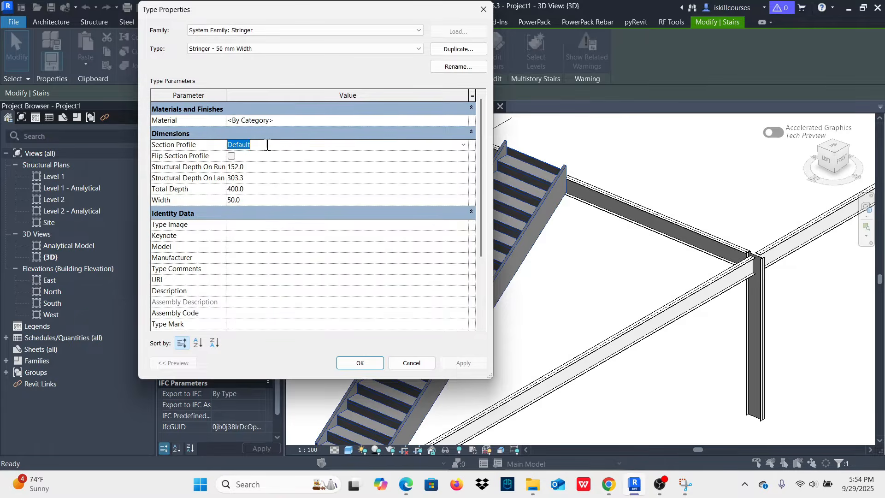
left_click(463, 145)
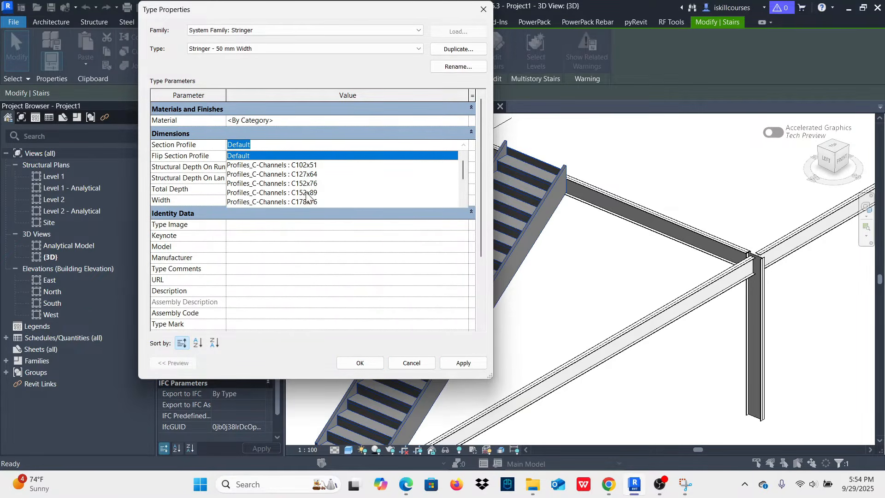
scroll(280, 182, "down", 1)
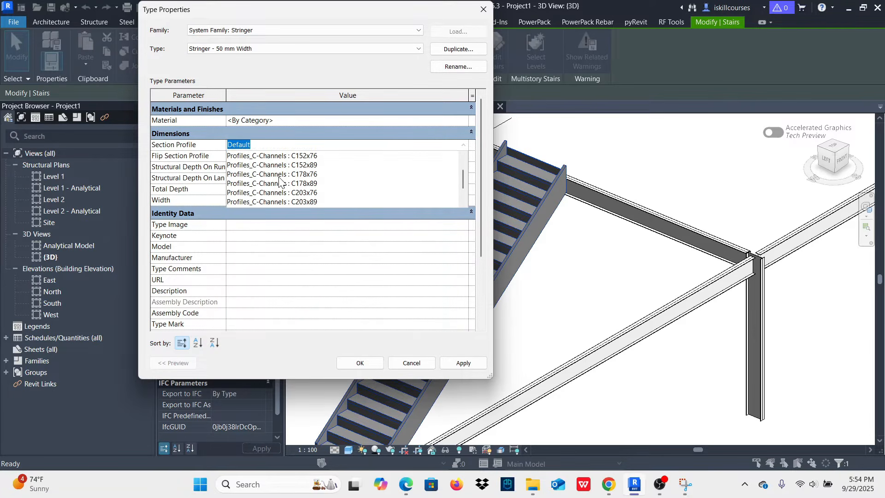
left_click(306, 193)
left_click(463, 364)
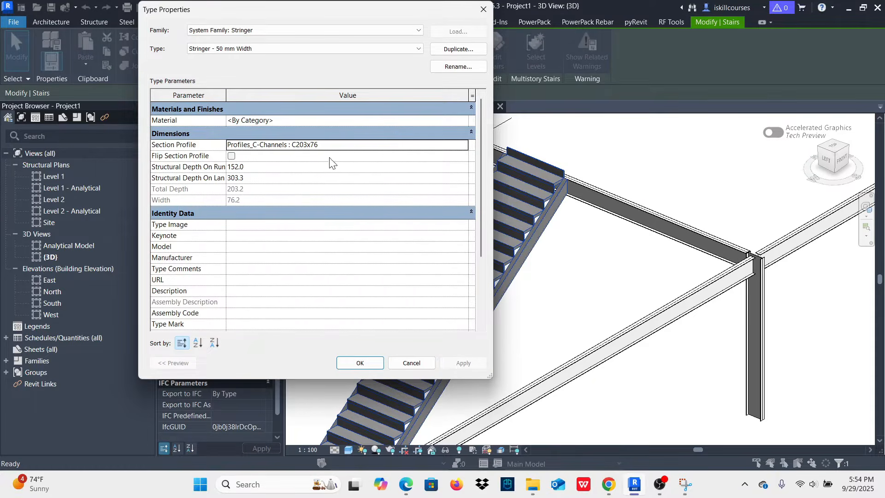
- Try the smaller Profiles_C-Channels : C76x38 as the stringer's Section Profile and apply it
left_click(465, 145)
left_click(465, 146)
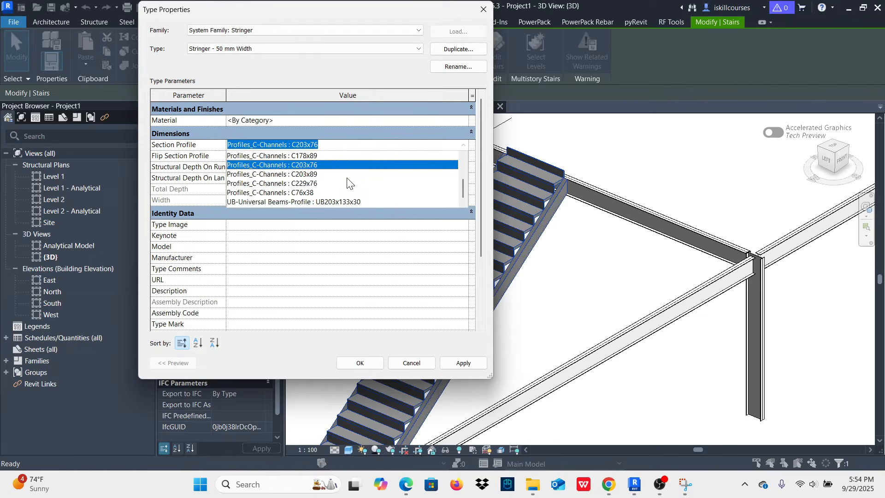
left_click(304, 192)
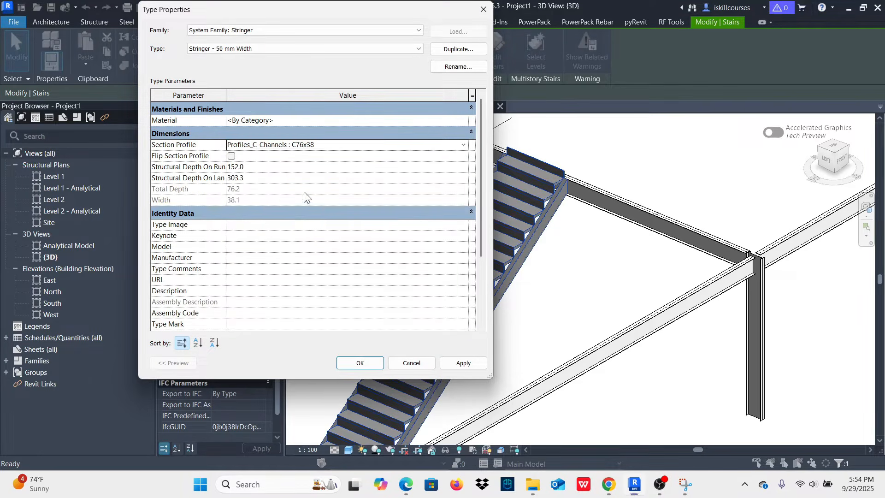
left_click(461, 363)
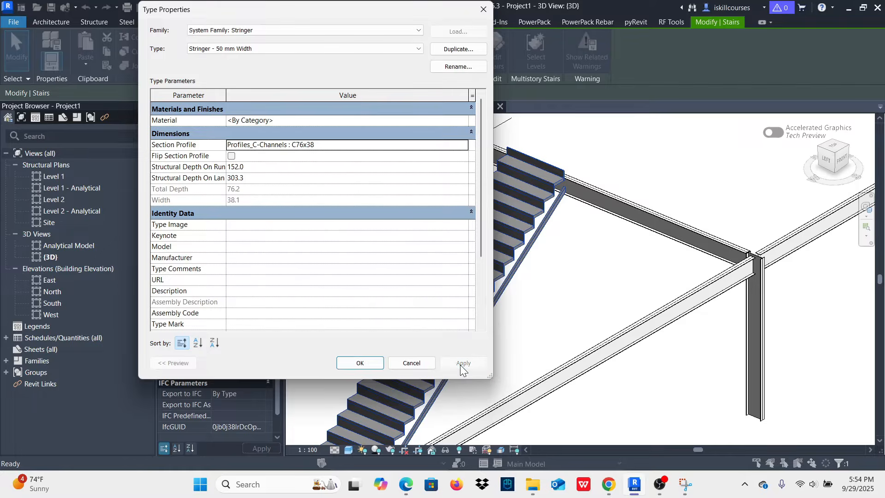
- Set the stringer type's Section Profile to Profiles_C-Channels : C229x76, apply it and return to the stair's type properties
left_click(462, 146)
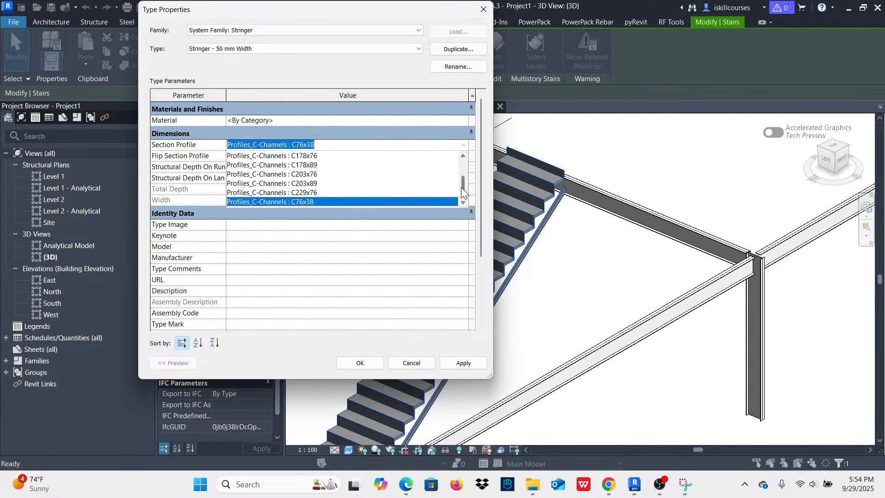
left_click_drag(461, 192, 464, 154)
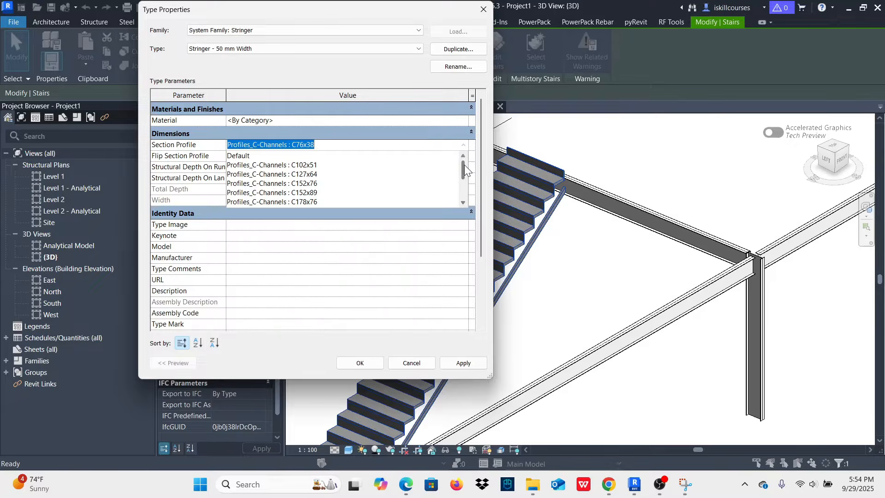
scroll(314, 183, "down", 1)
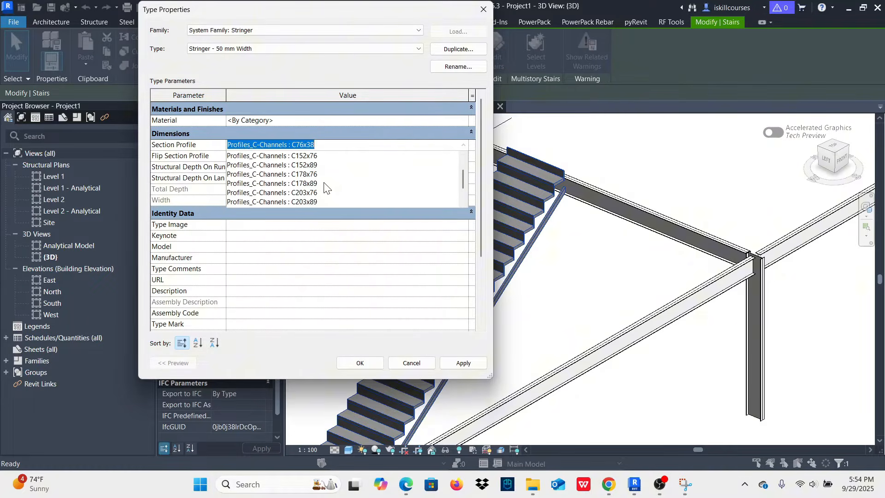
scroll(314, 196, "down", 1)
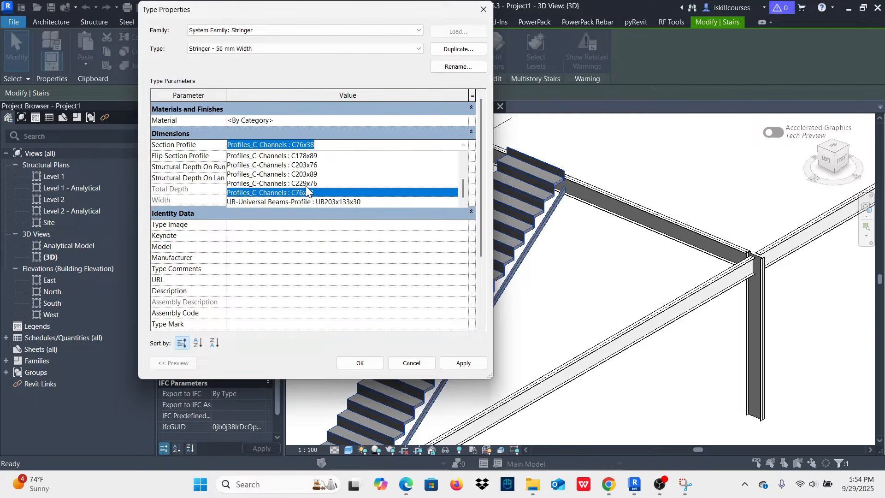
left_click(304, 183)
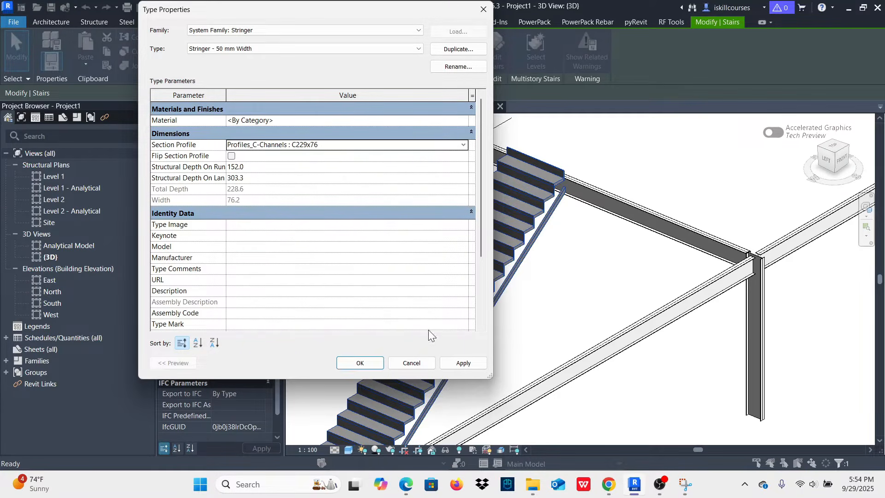
left_click(456, 363)
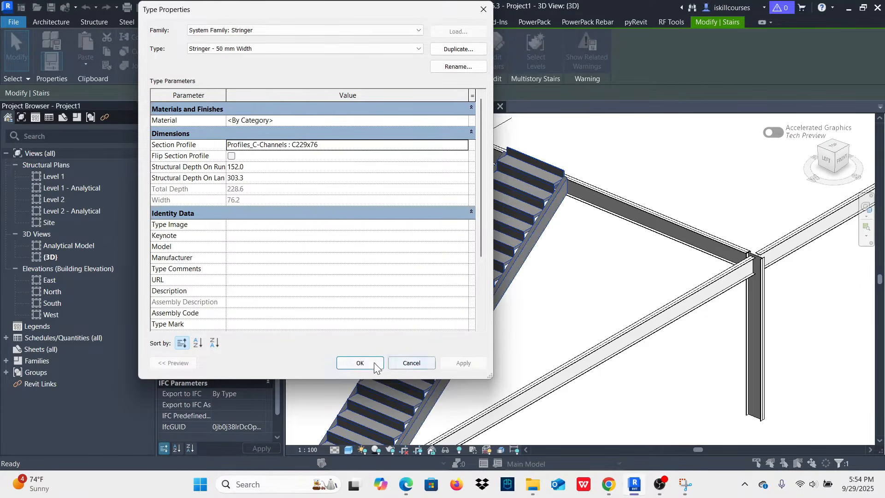
left_click(360, 364)
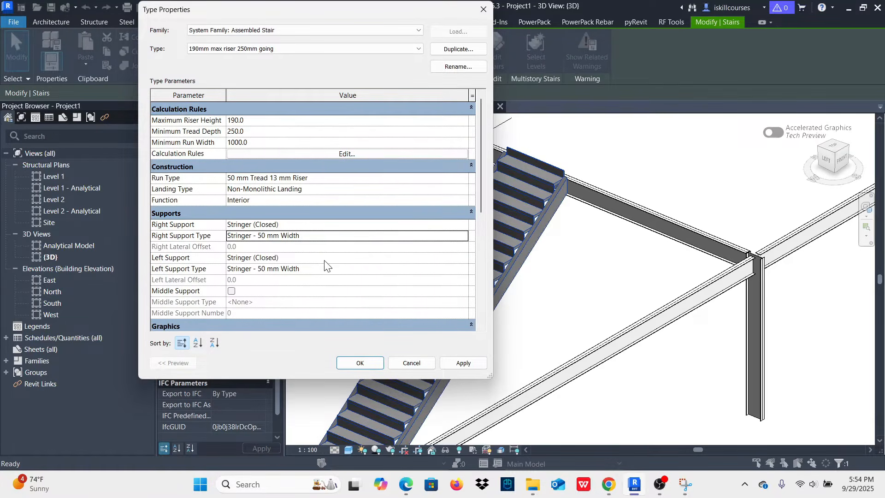
- Check the section profile of the Left Support Type, apply and accept the stair's type properties and deselect the stair
left_click(312, 271)
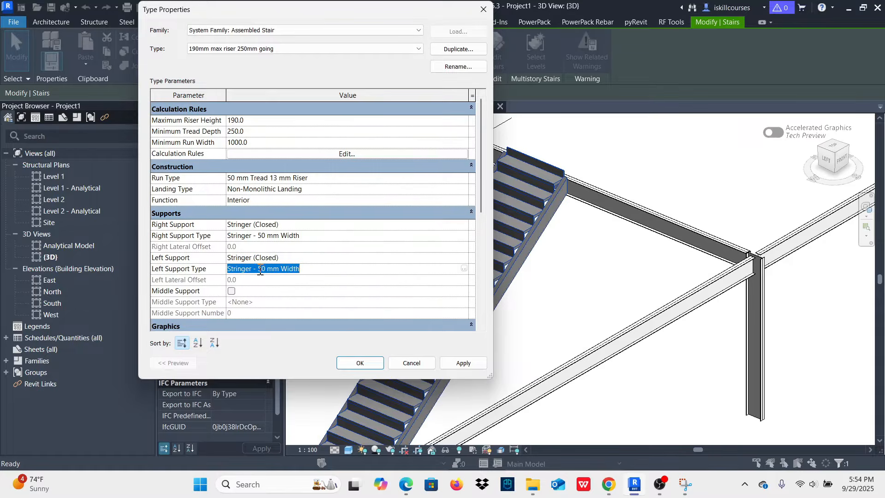
left_click(464, 270)
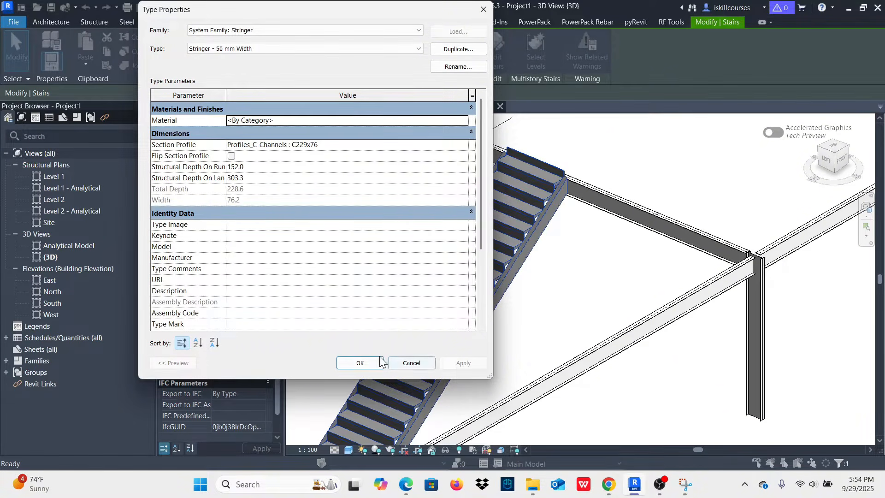
left_click(360, 363)
left_click(463, 363)
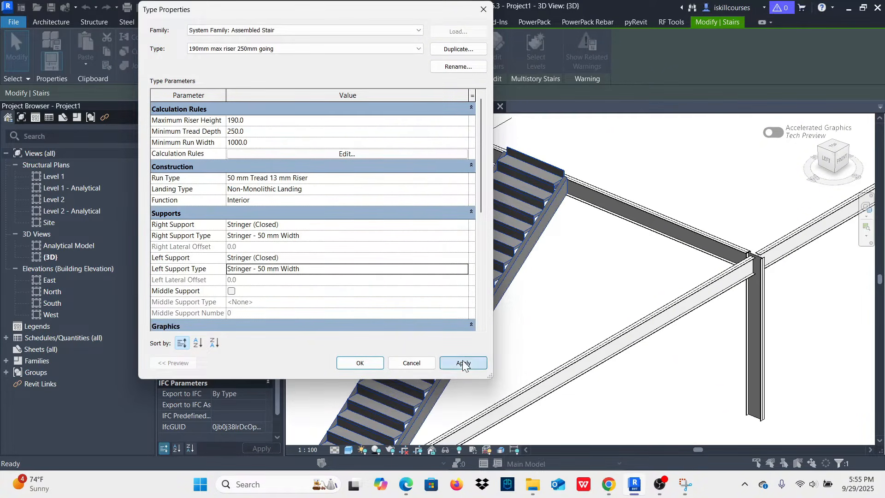
left_click(360, 363)
left_click(625, 301)
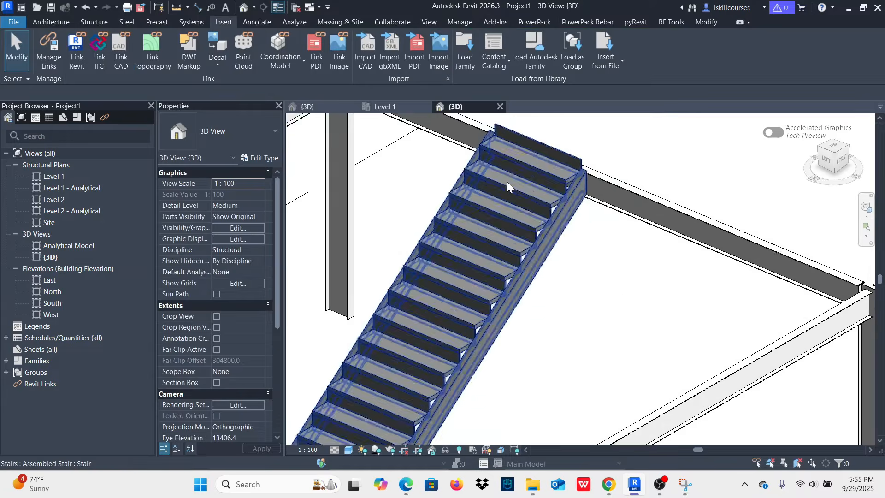
- Examine the C-channel stringer's orientation and upper end where the stair meets the Level 2 beam
scroll(508, 181, "up", 3)
scroll(459, 176, "down", 4)
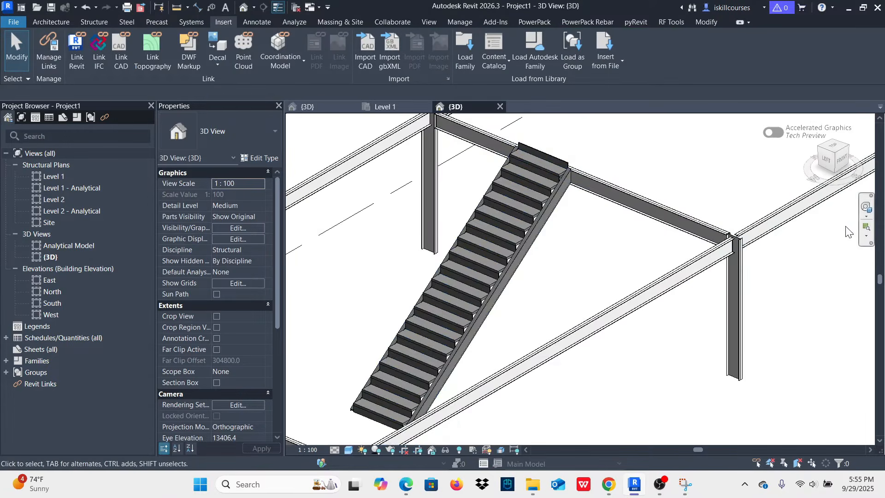
middle_click_drag(417, 291, 350, 271, "shift")
scroll(600, 195, "up", 5)
scroll(582, 213, "up", 4)
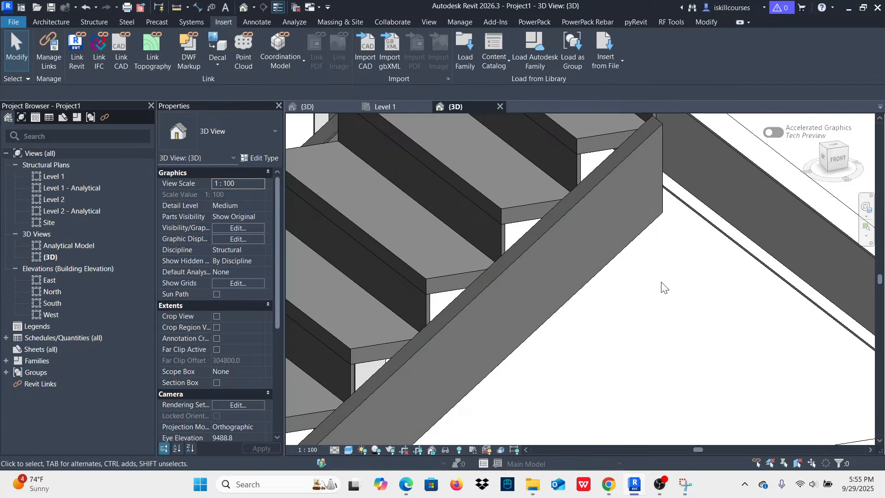
scroll(542, 242, "down", 3)
scroll(541, 257, "down", 2)
scroll(541, 257, "up", 3)
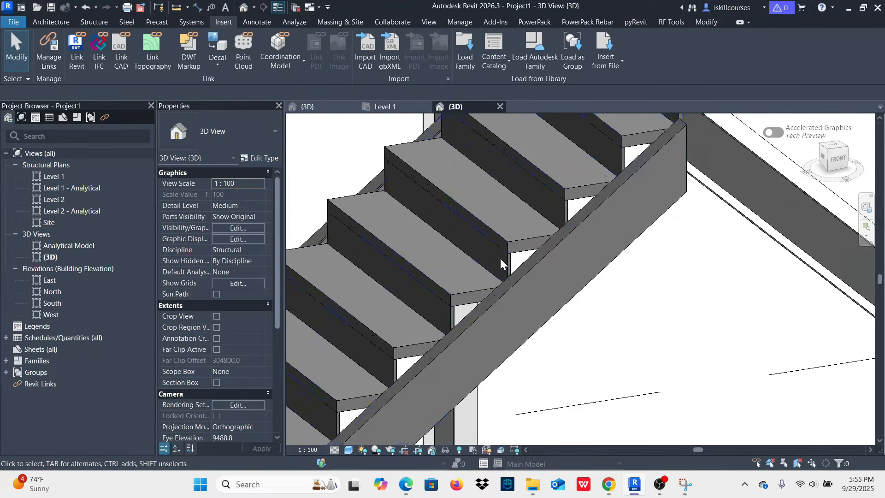
scroll(504, 228, "down", 2)
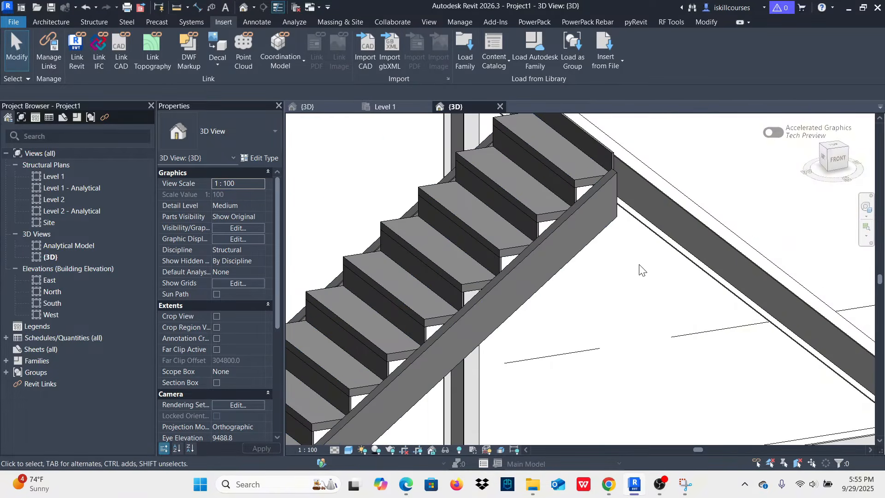
scroll(611, 217, "up", 1)
scroll(514, 220, "down", 1)
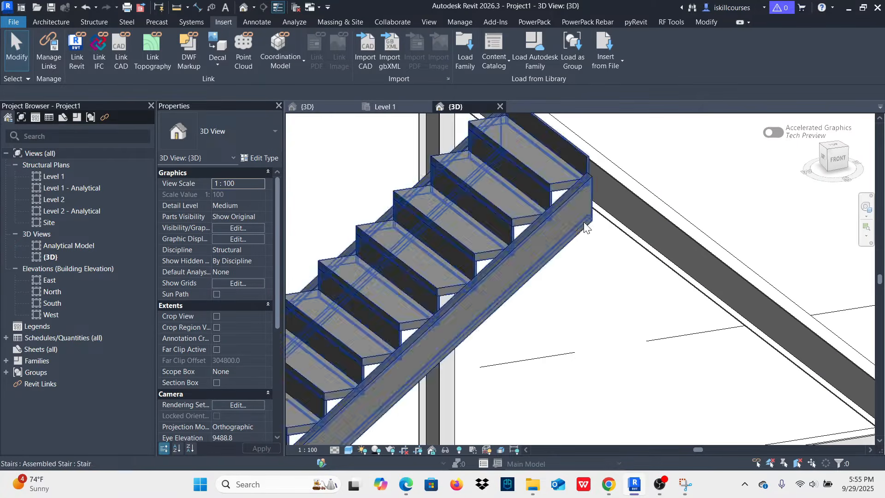
- Enable Flip Section Profile for the stair's Right Support Type stringer, apply it and accept both levels of type properties
left_click(574, 198)
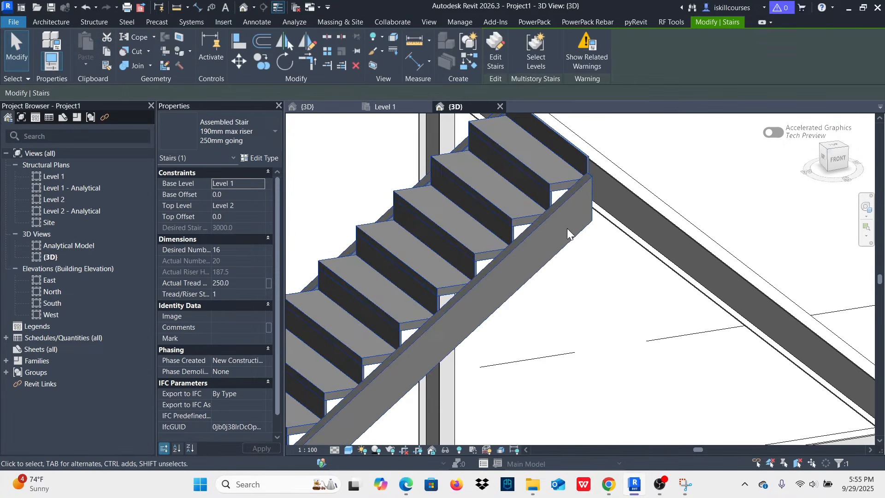
left_click(267, 160)
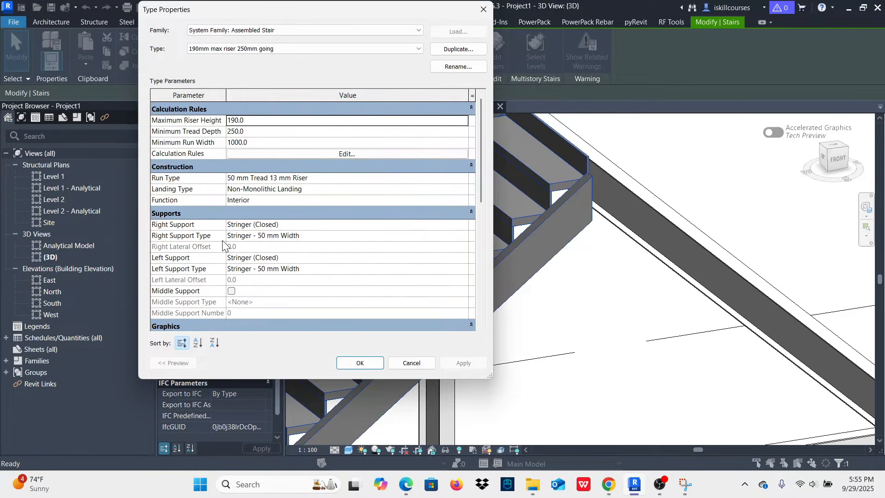
scroll(277, 272, "down", 1)
scroll(205, 286, "down", 1)
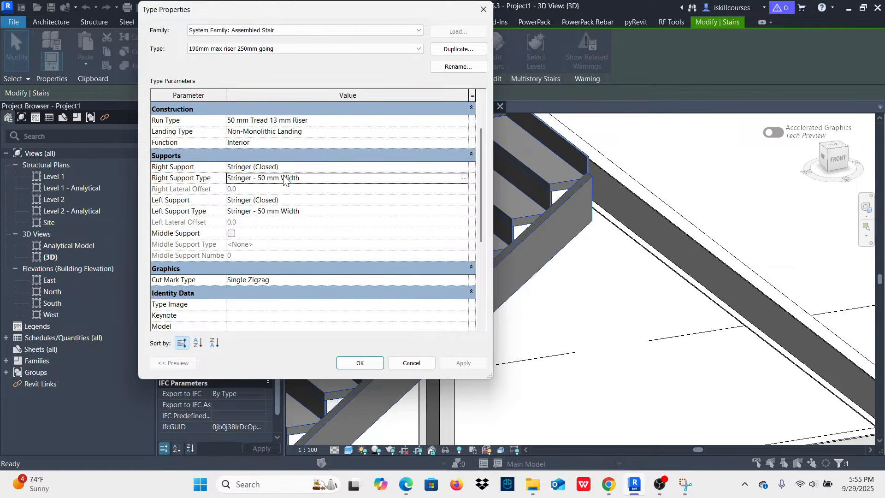
left_click(464, 181)
left_click(464, 178)
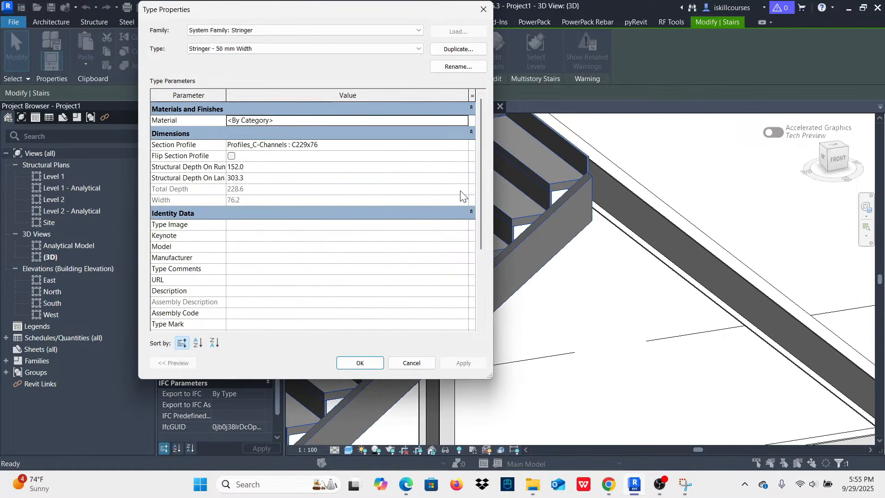
left_click(231, 156)
left_click(231, 156)
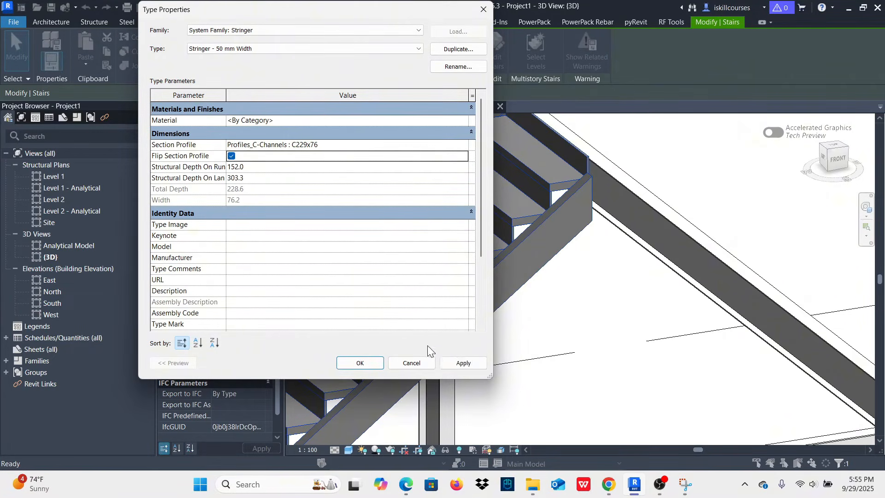
left_click(461, 364)
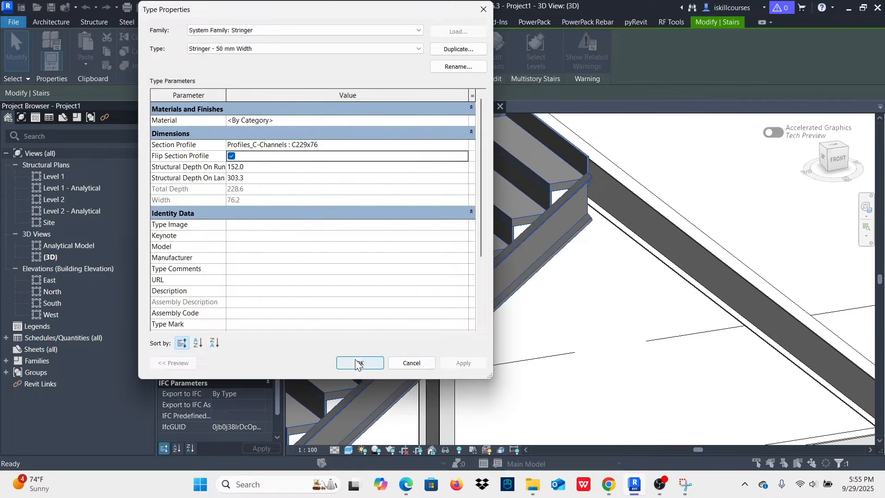
left_click(355, 363)
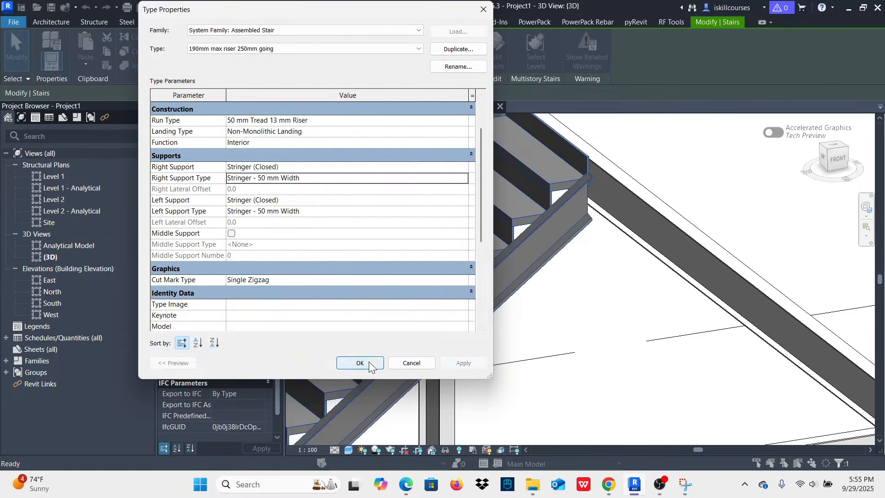
left_click(361, 363)
- Inspect the flipped channel stringers on both sides of the stair, from behind and from the front
middle_click_drag(447, 265, 424, 207, "shift")
scroll(424, 208, "up", 5)
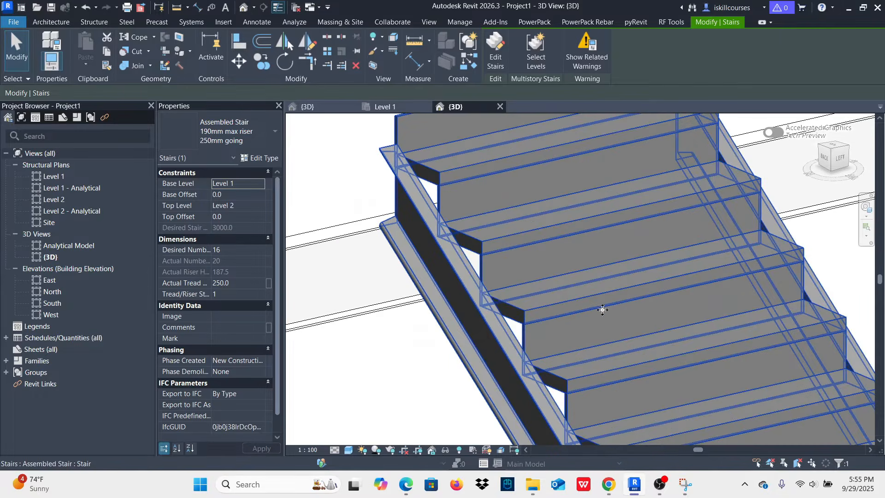
scroll(425, 233, "down", 3)
middle_click_drag(598, 295, 608, 247, "shift")
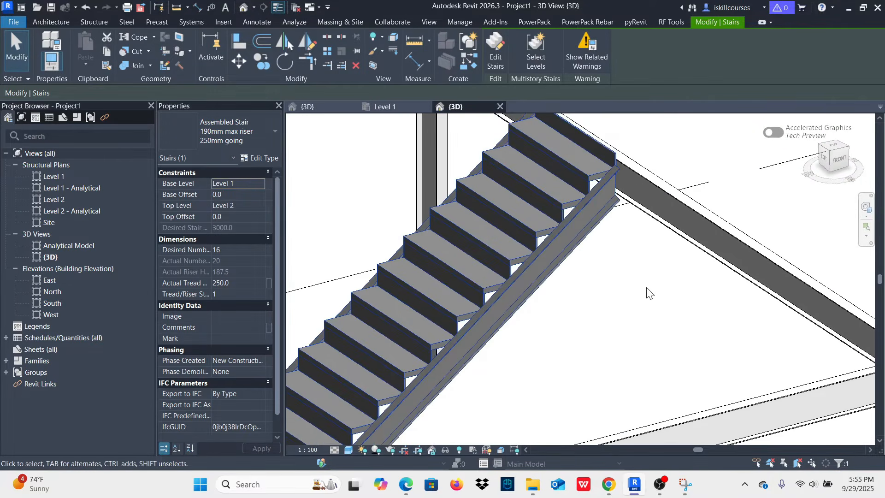
scroll(613, 276, "down", 2)
scroll(595, 238, "up", 4)
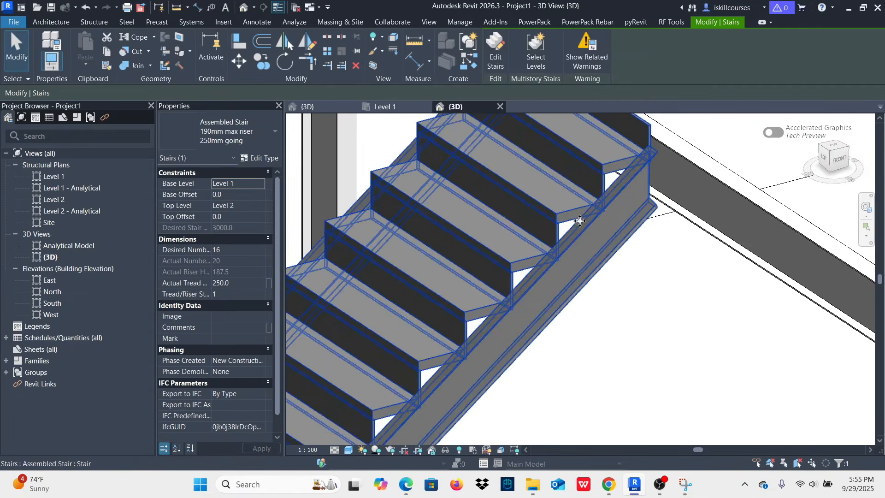
- Set the stringer type's Structural Depth On Run to 0, apply it and accept the stair's type properties
left_click(639, 302)
left_click(592, 258)
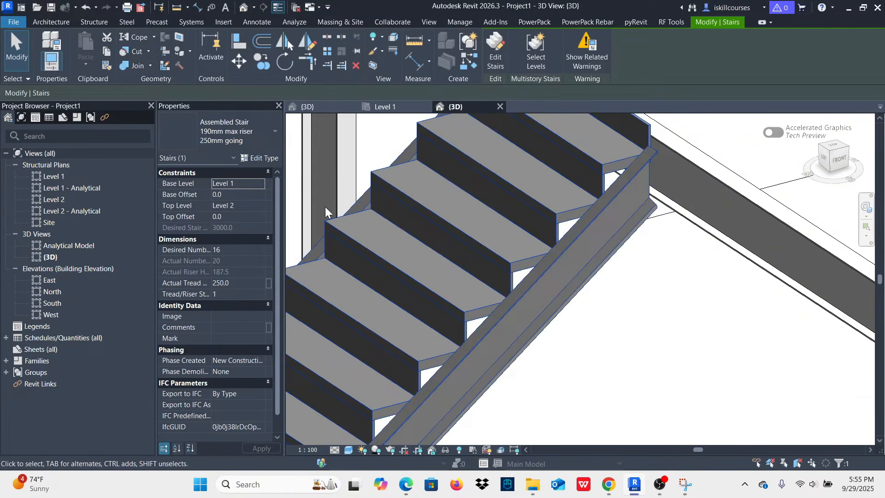
left_click(264, 158)
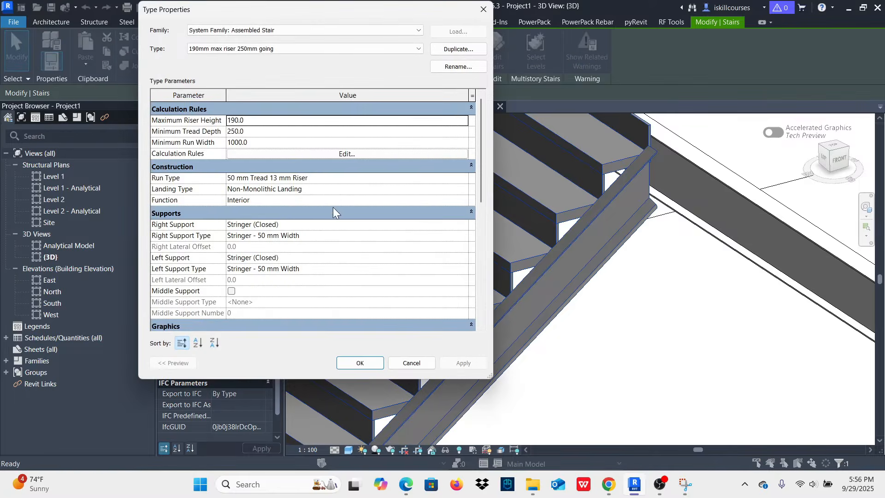
left_click(287, 236)
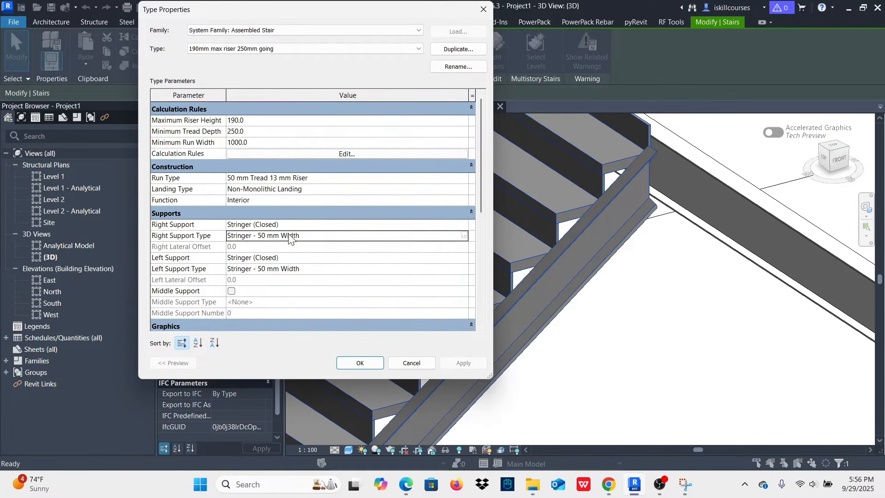
left_click(464, 236)
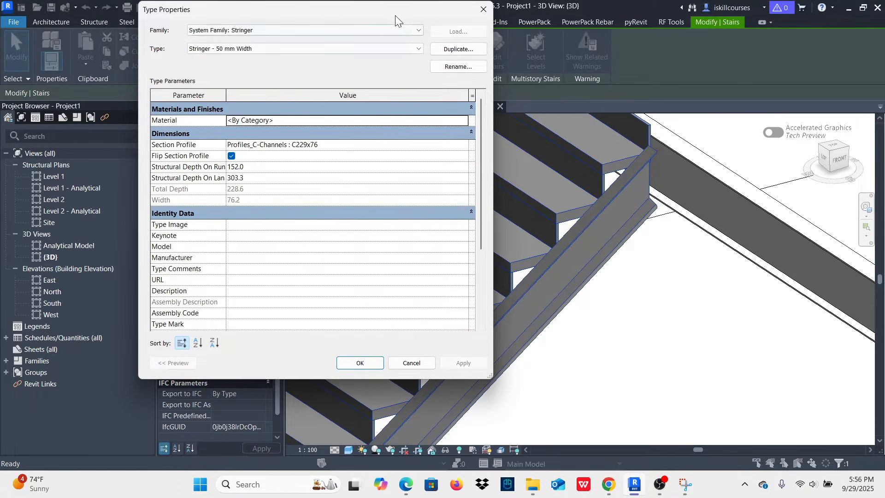
left_click_drag(396, 12, 345, 12)
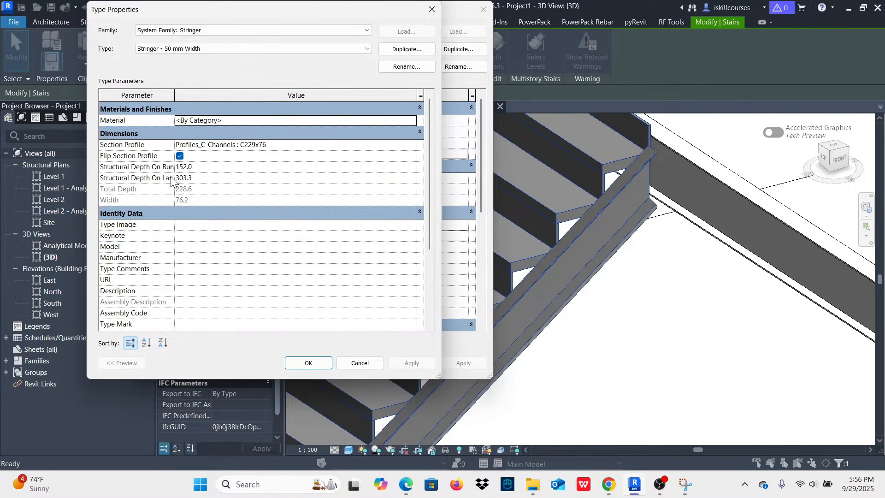
left_click(210, 167)
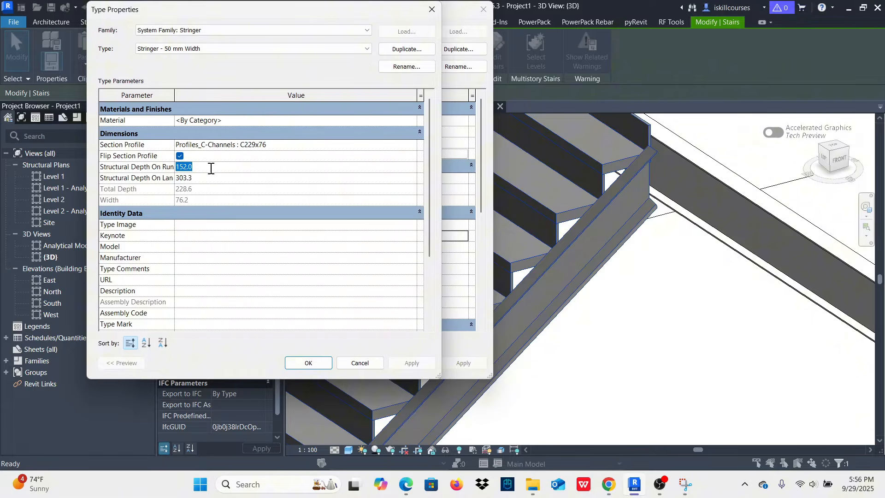
type("0")
left_click(411, 365)
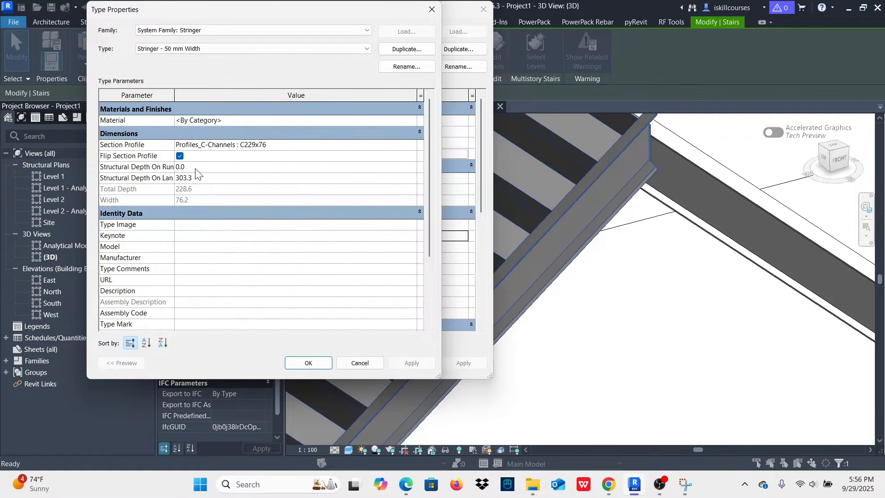
left_click(308, 363)
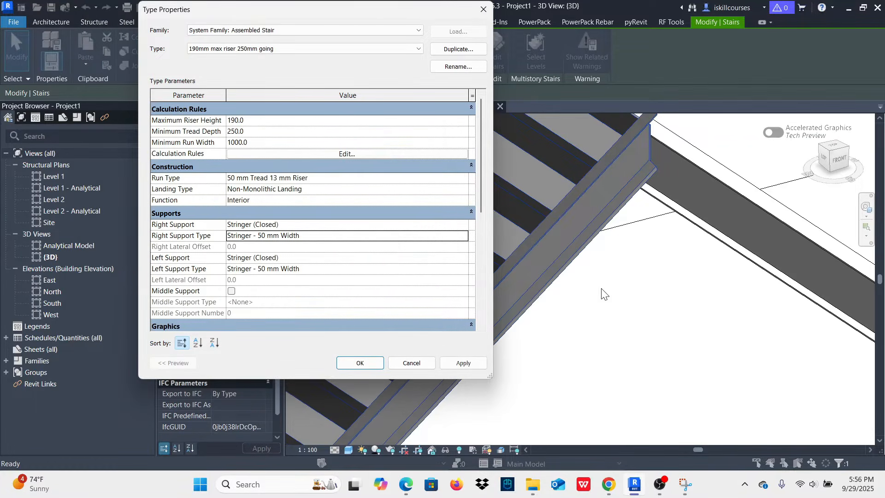
left_click(359, 363)
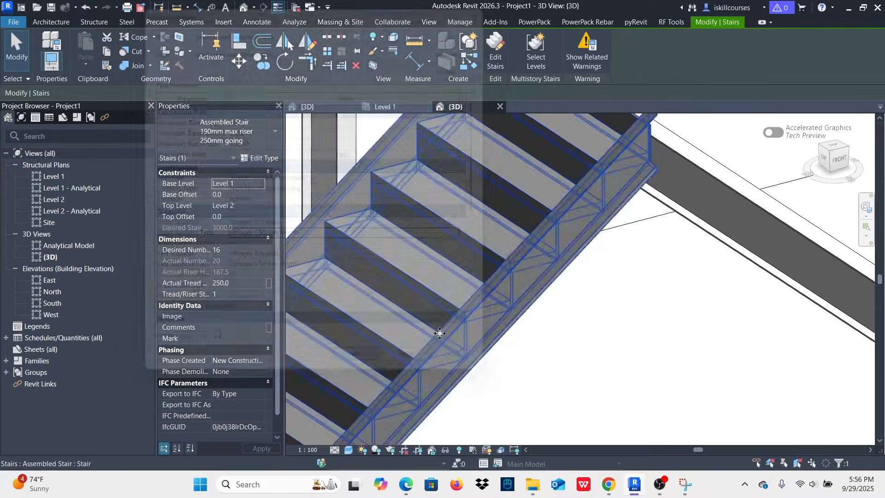
- Examine the treads and stringers from below and above, and the stair's height against the Level 2 beams in front view
middle_click_drag(528, 250, 685, 126, "shift")
scroll(632, 257, "up", 5)
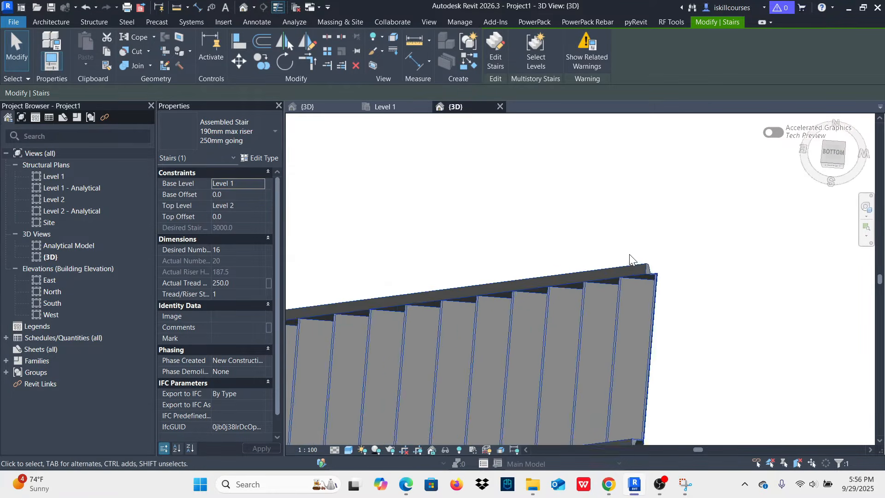
scroll(637, 231, "down", 5)
middle_click_drag(652, 234, 498, 307, "shift")
scroll(618, 148, "up", 5)
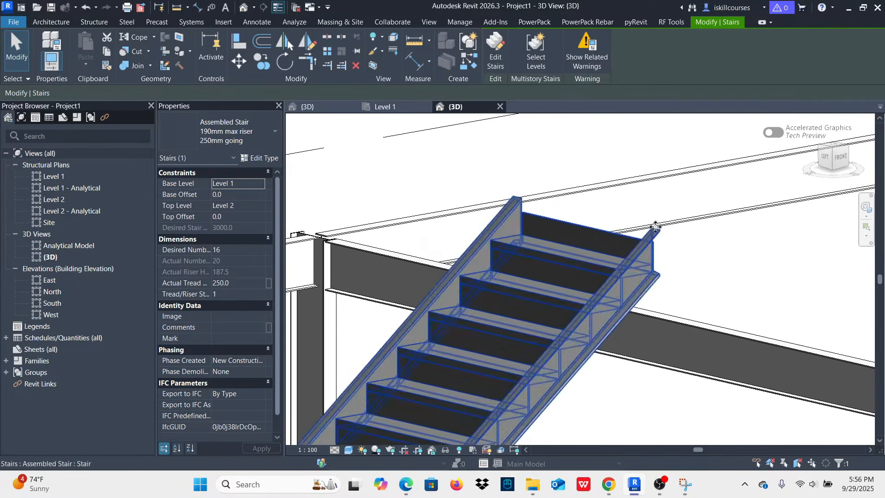
scroll(659, 249, "down", 3)
middle_click_drag(674, 239, 718, 276, "shift")
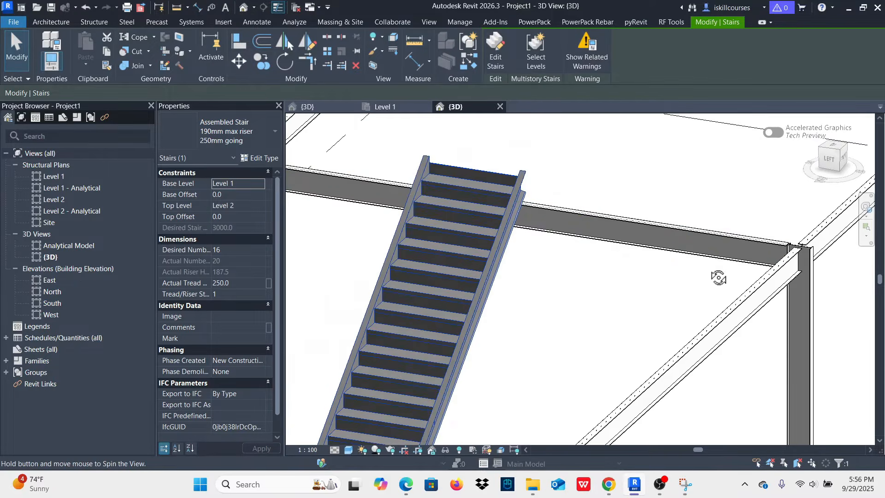
scroll(503, 175, "up", 3)
scroll(504, 180, "up", 2)
scroll(582, 161, "down", 6)
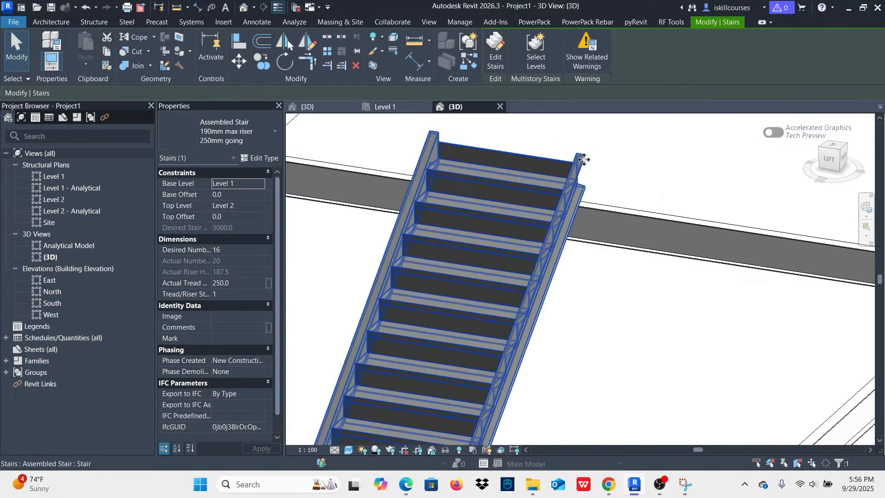
middle_click_drag(618, 305, 660, 157, "shift")
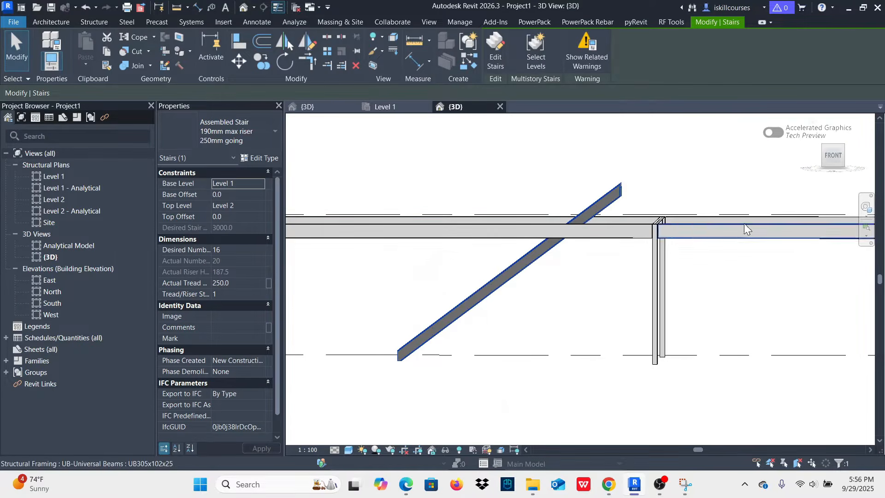
- Change the selected stair's type to Assembled Stair 190mm max riser 250mm going 2
left_click(553, 283)
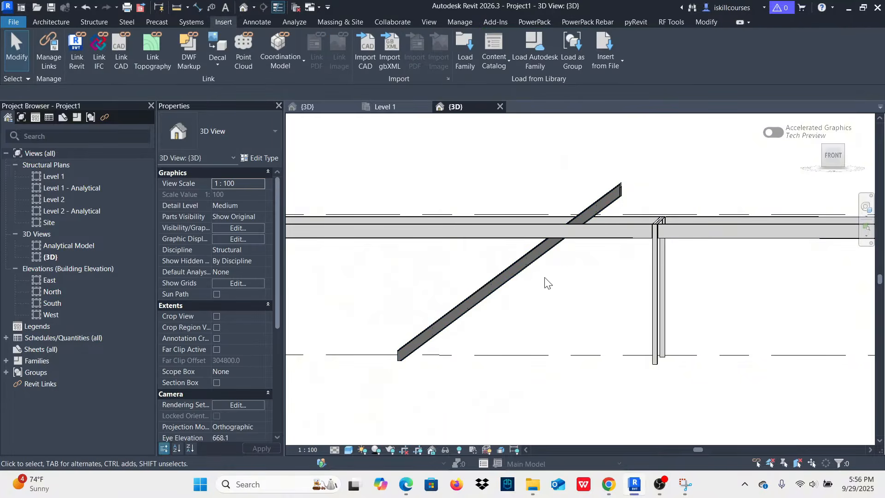
left_click(496, 271)
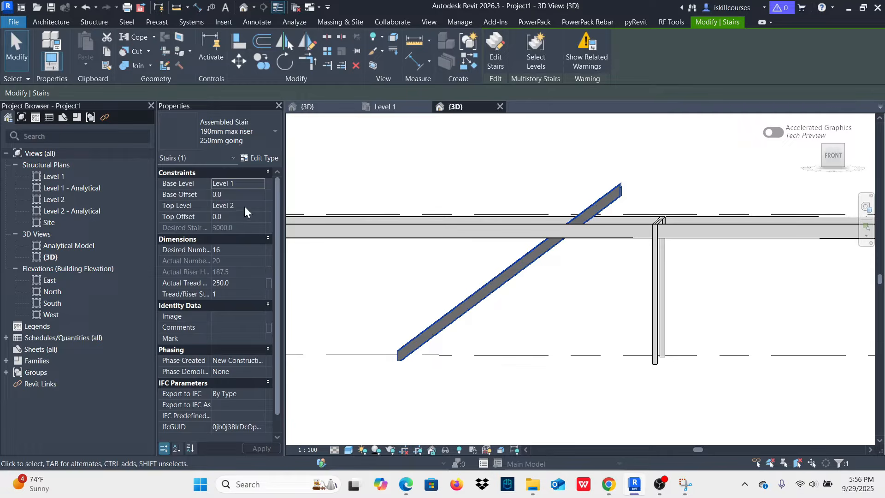
scroll(646, 230, "down", 3)
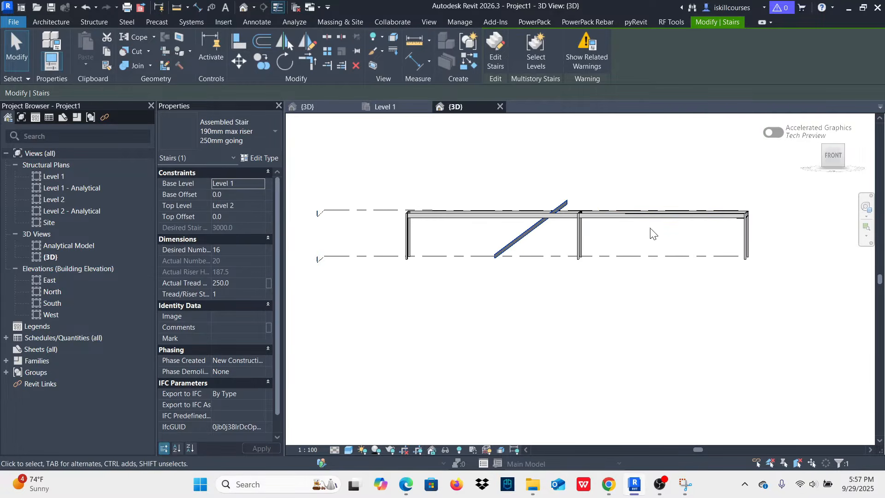
scroll(539, 223, "up", 2)
scroll(533, 262, "down", 2)
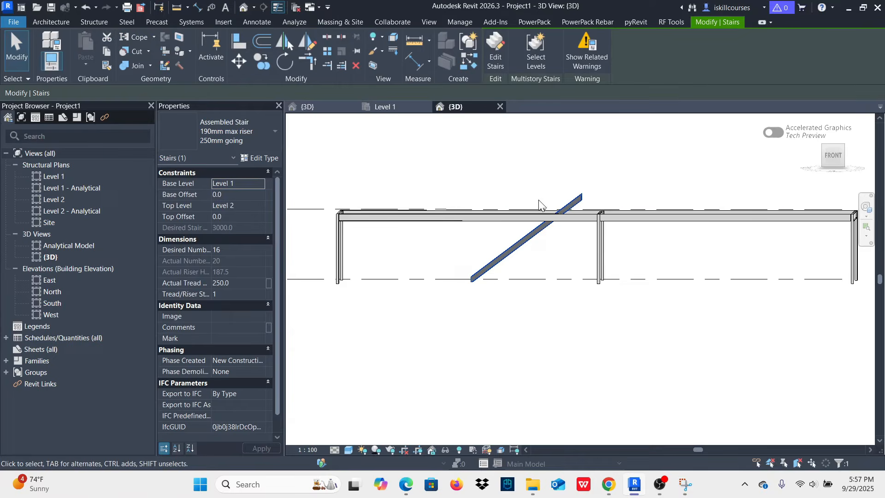
left_click(275, 131)
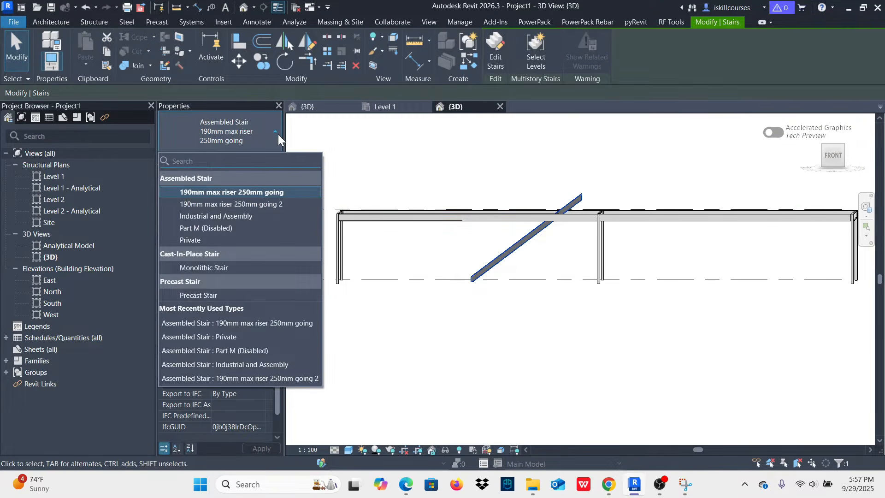
left_click(267, 205)
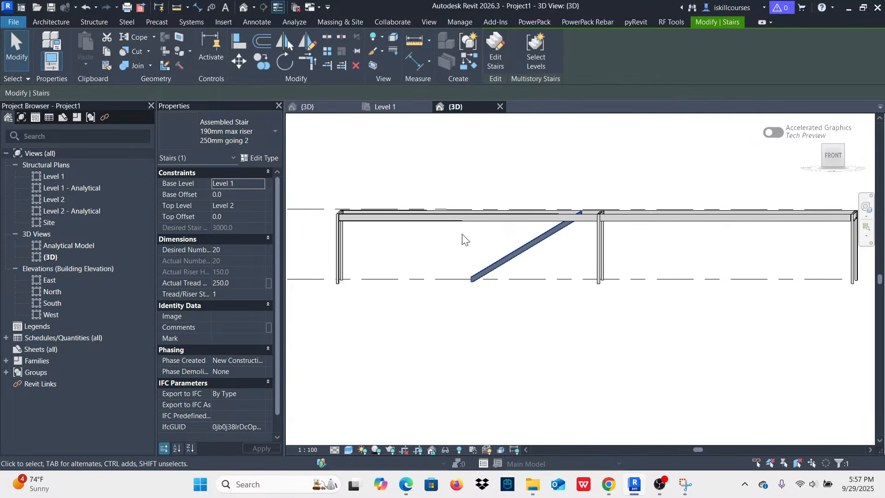
- Review the available stair types, the upper end of the stair, and the stair type's calculation, construction and support parameters
left_click(268, 130)
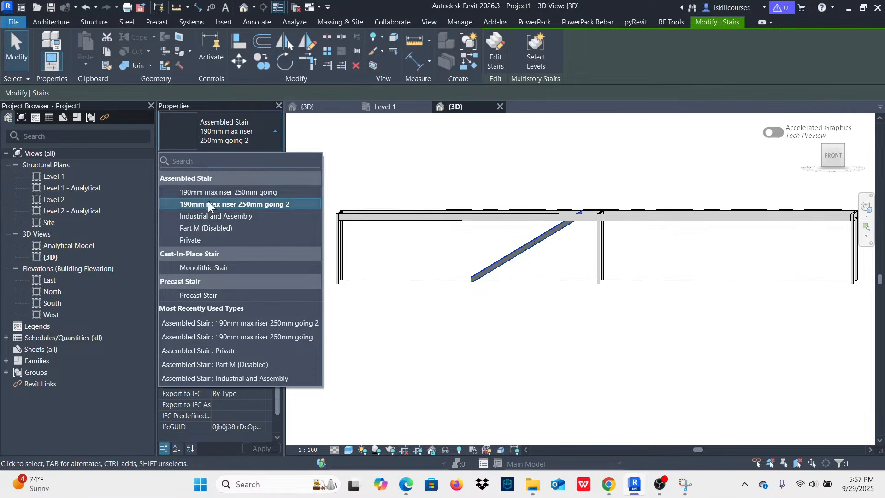
left_click(581, 167)
middle_click_drag(599, 178, 641, 261, "shift")
scroll(580, 198, "up", 8)
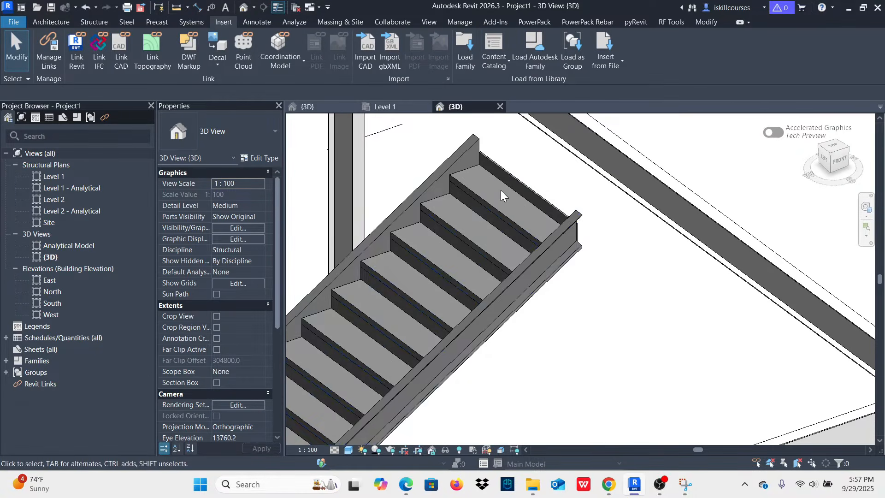
scroll(500, 190, "down", 2)
left_click(502, 205)
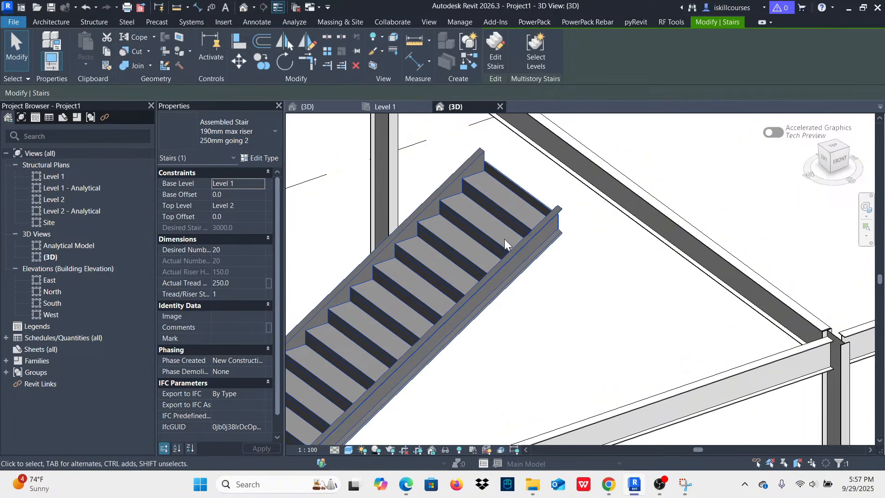
left_click(263, 159)
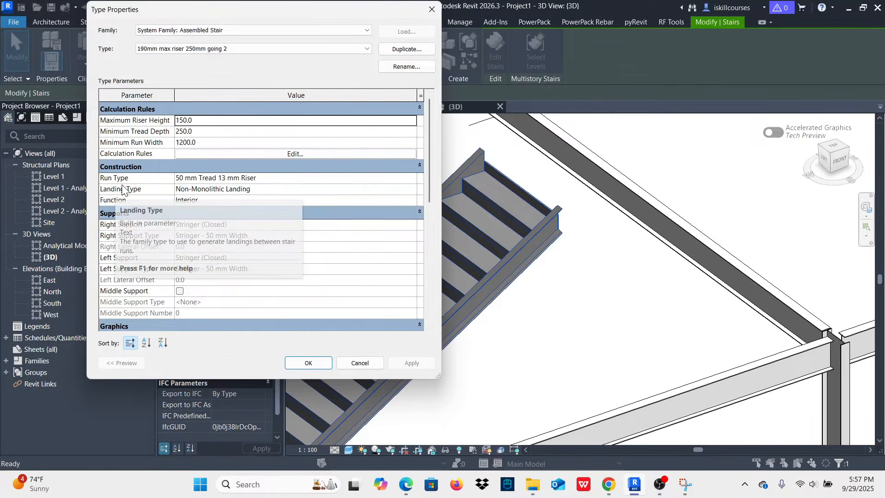
scroll(203, 227, "down", 2)
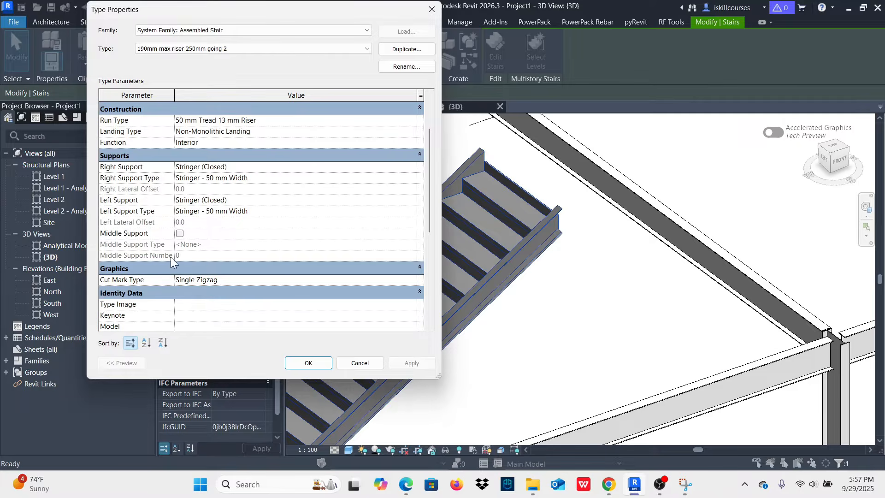
scroll(167, 236, "down", 1)
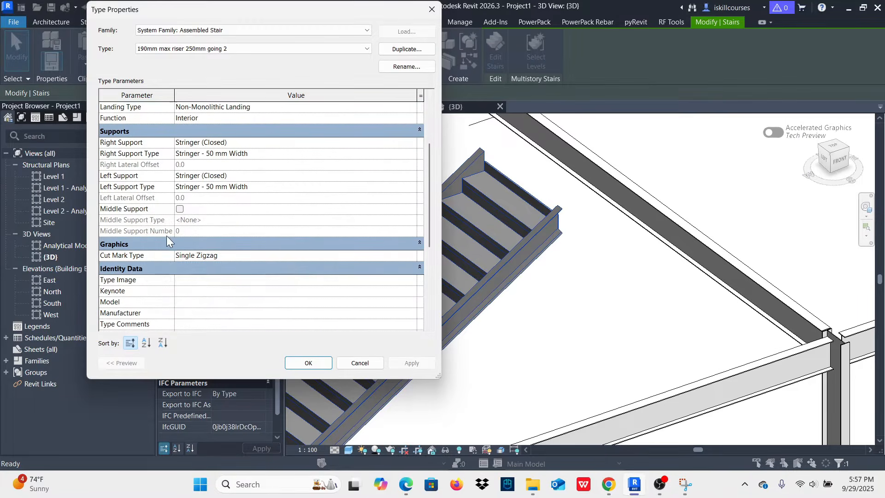
scroll(176, 240, "up", 3)
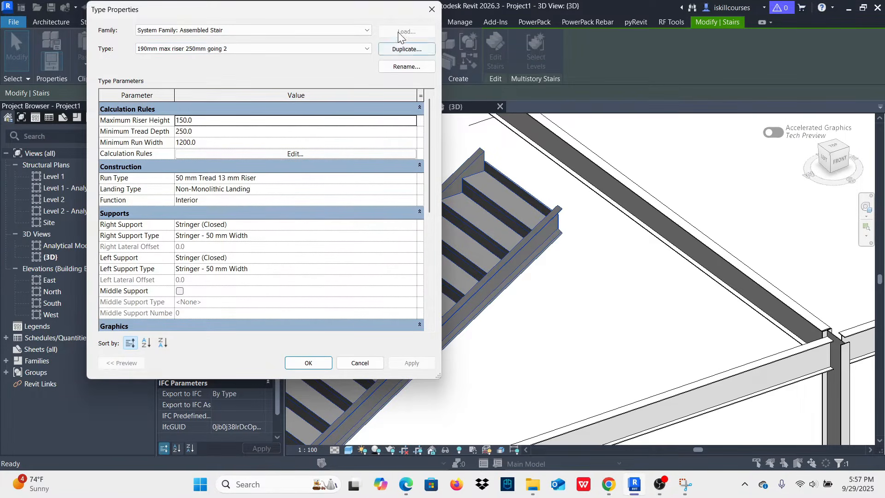
left_click(432, 9)
- Open the stair for editing, review the outer stringer's type parameters, and leave stair editing
left_click(560, 326)
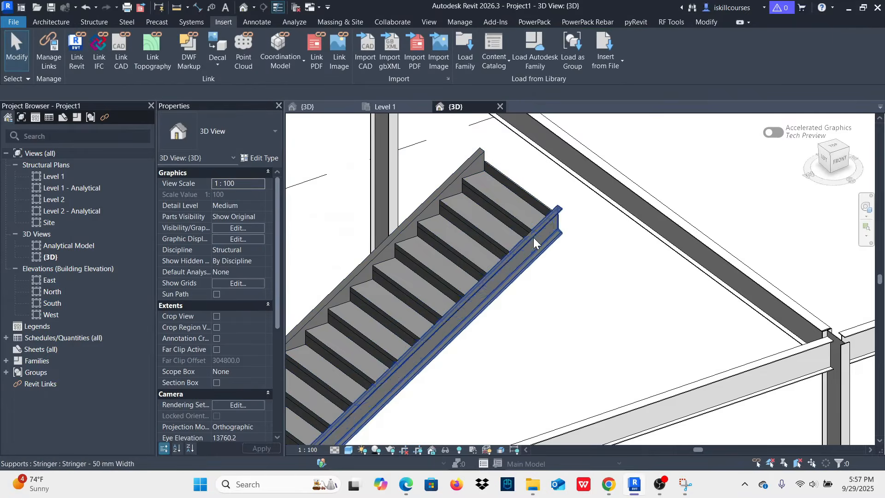
left_click(532, 236)
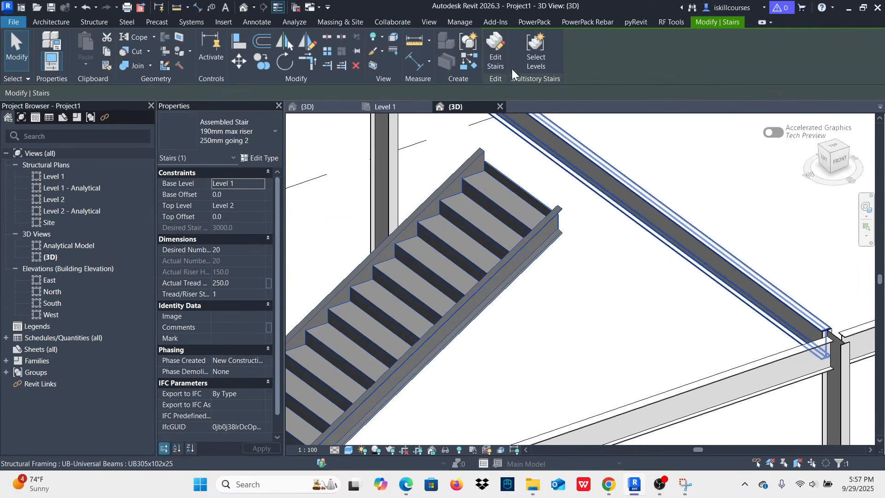
left_click(495, 44)
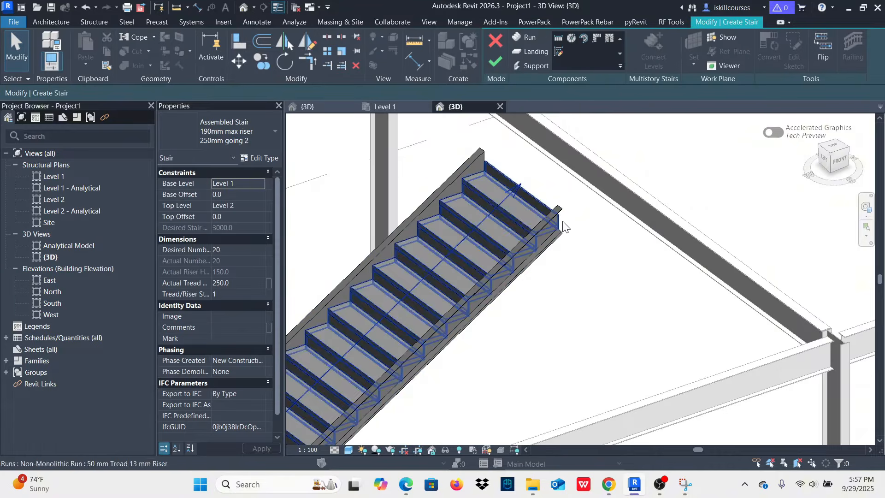
left_click(561, 225)
left_click(578, 230)
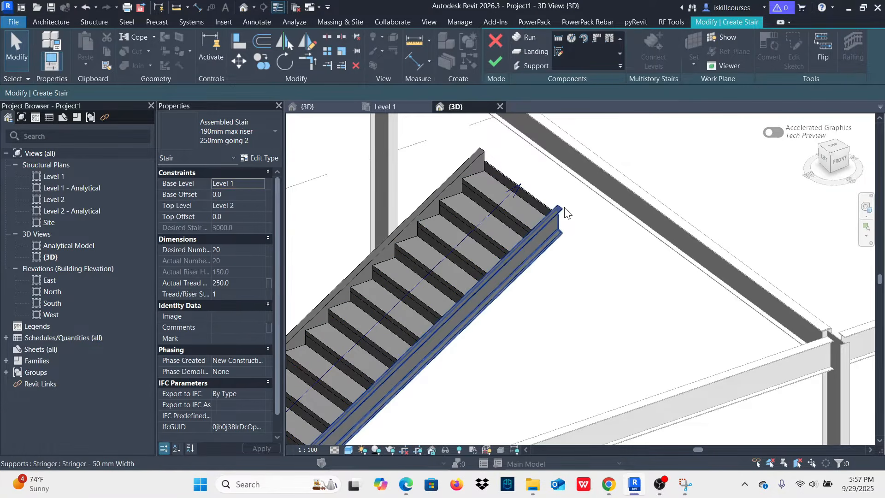
left_click(566, 213)
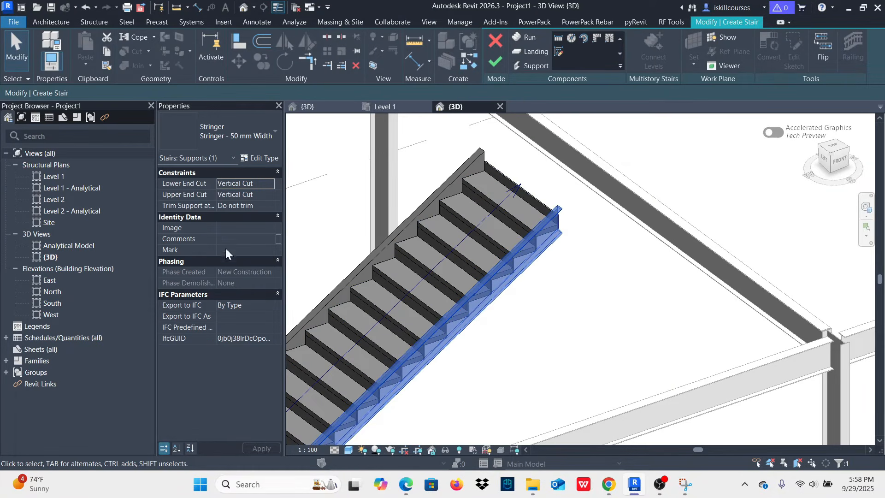
left_click(262, 159)
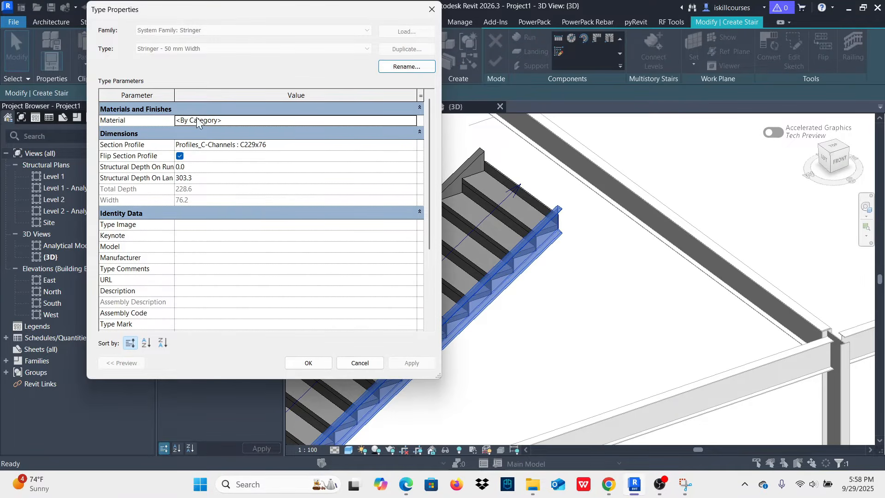
left_click(432, 9)
left_click(613, 315)
left_click(495, 60)
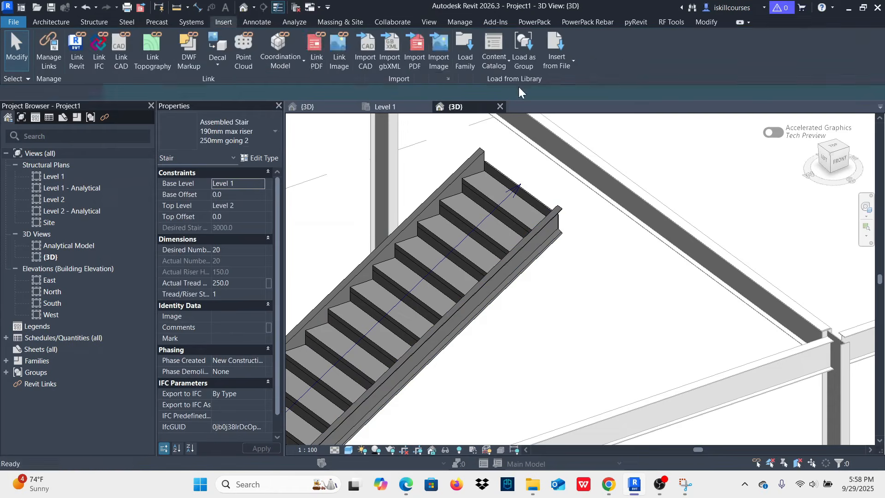
- Recheck the stair type's run and support parameters, and check the stringer's instance properties
left_click(565, 240)
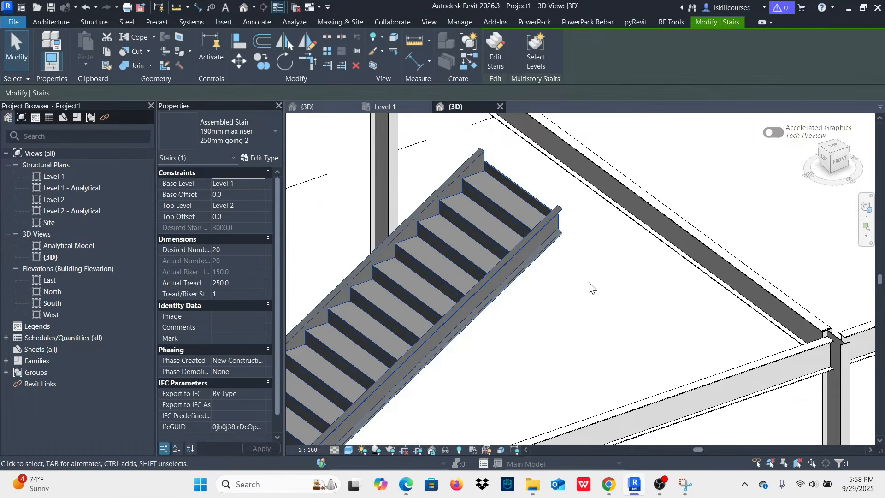
left_click(265, 160)
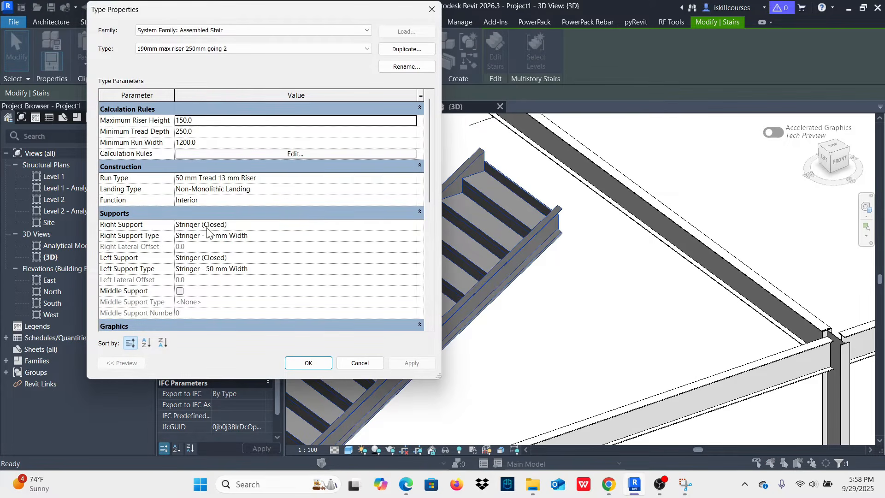
left_click(432, 9)
key("Escape")
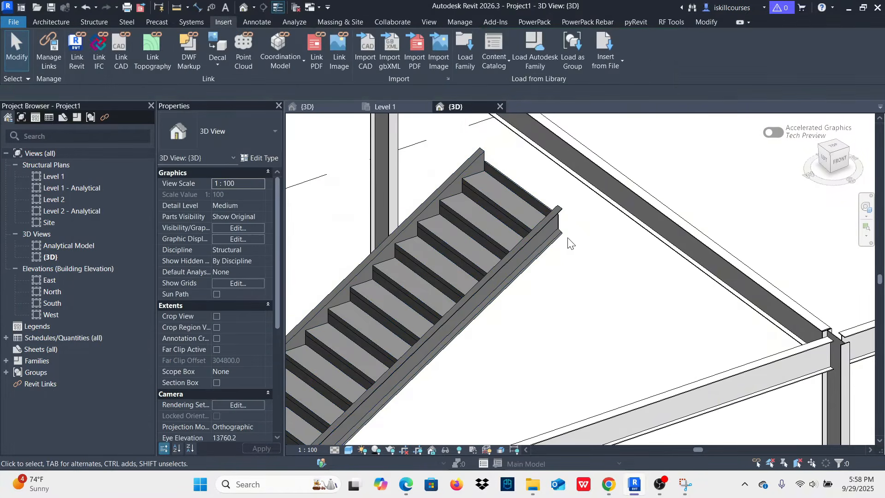
left_click(557, 221)
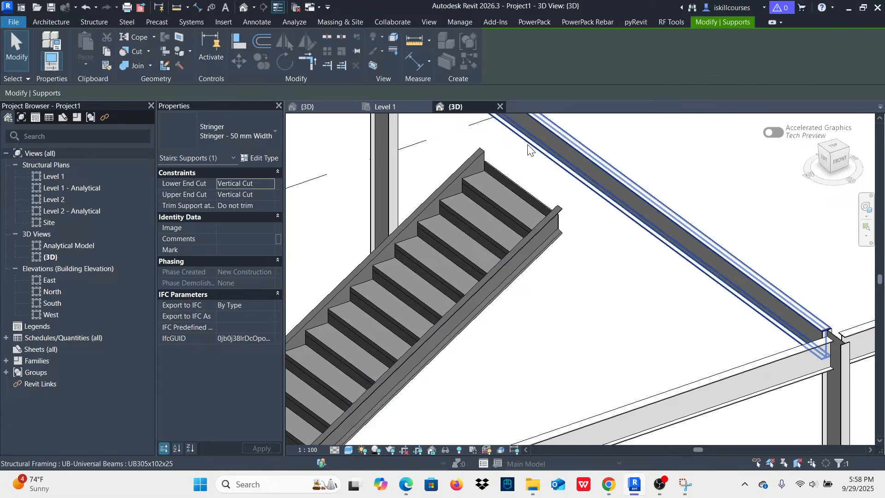
key("Escape")
- Open the stair for editing and turn off Riser in the run's 50 mm Tread 13 mm Riser type, applying and accepting it
left_click(559, 215)
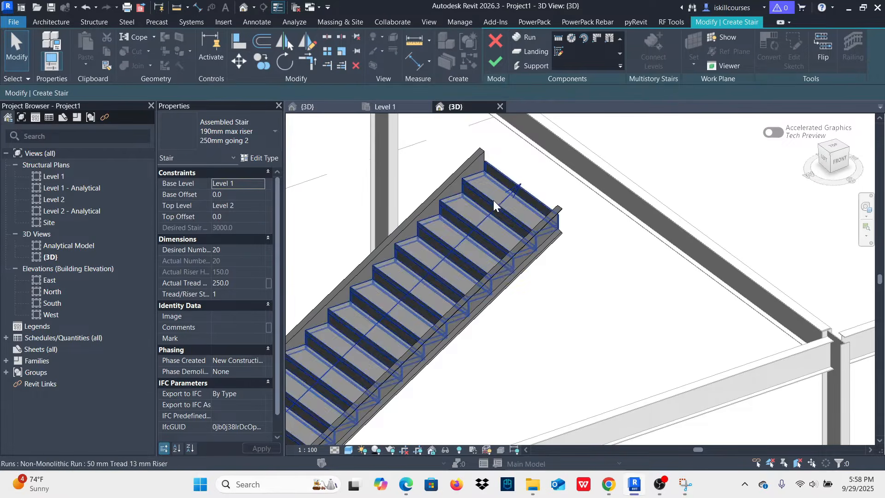
left_click(491, 194)
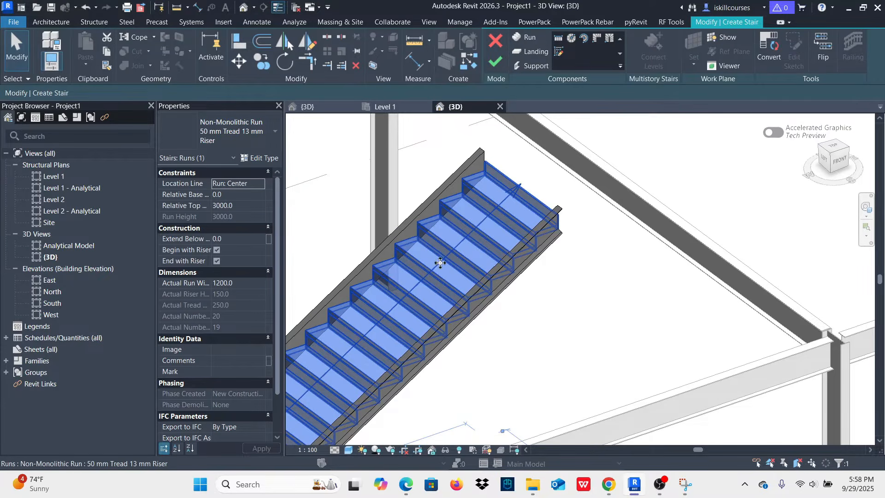
left_click(259, 157)
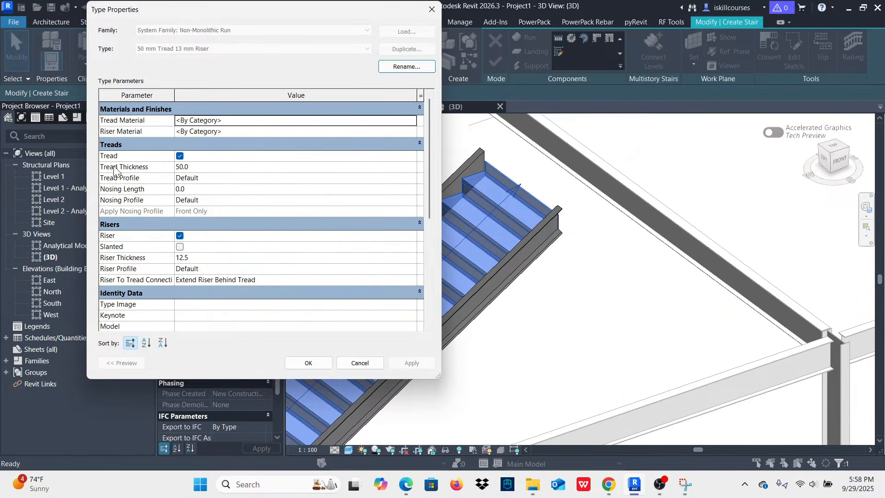
left_click(180, 236)
left_click(413, 363)
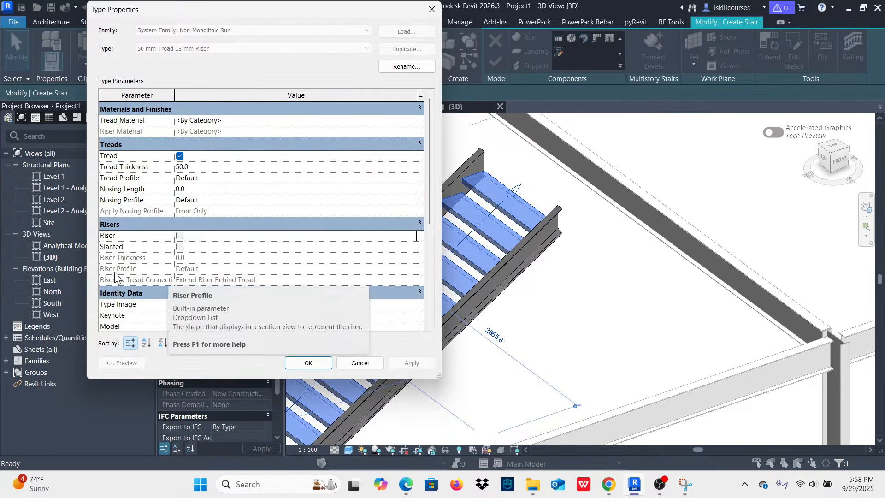
left_click(180, 236)
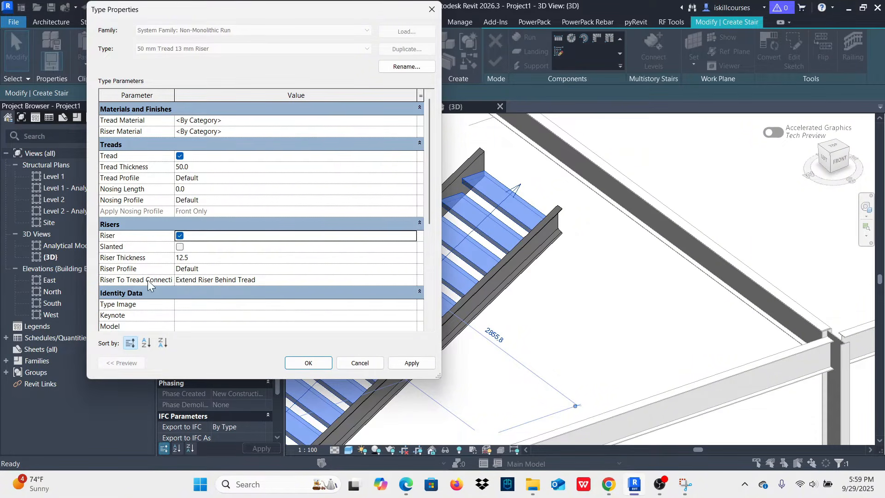
left_click(180, 236)
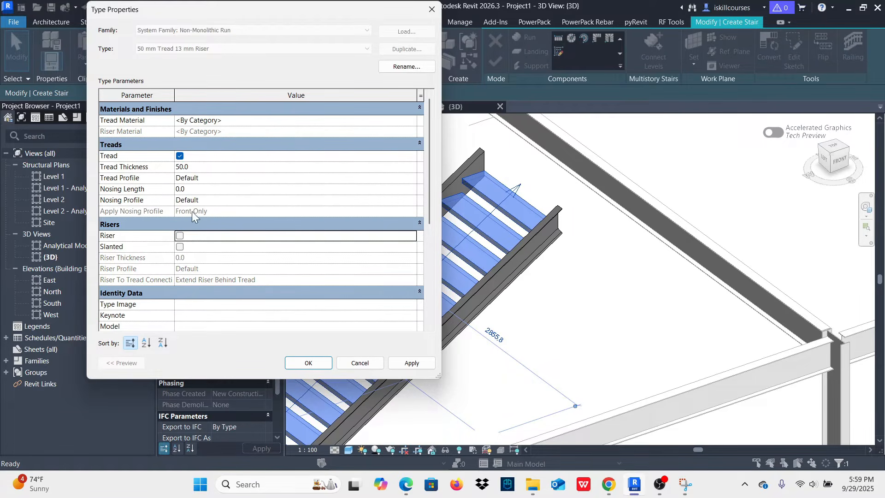
left_click(400, 364)
left_click(307, 362)
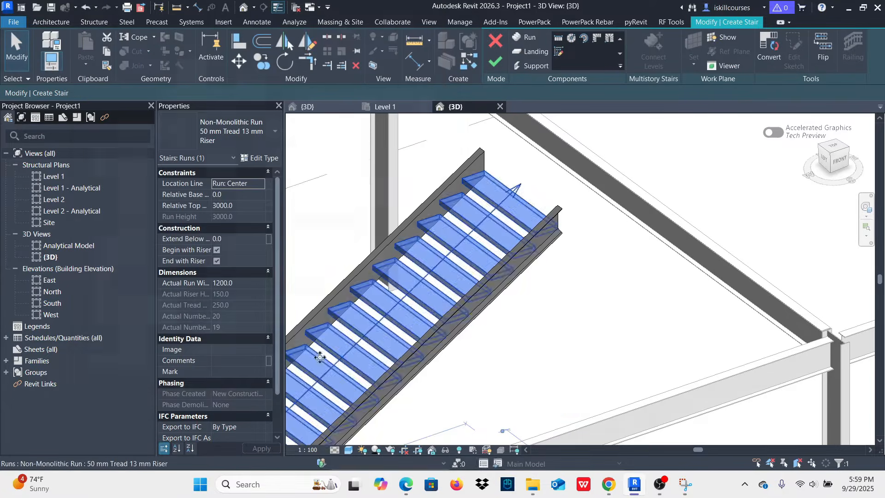
- Examine the open treads between the stringers at the top and base of the stair, and their position relative to the beams
scroll(466, 174, "up", 2)
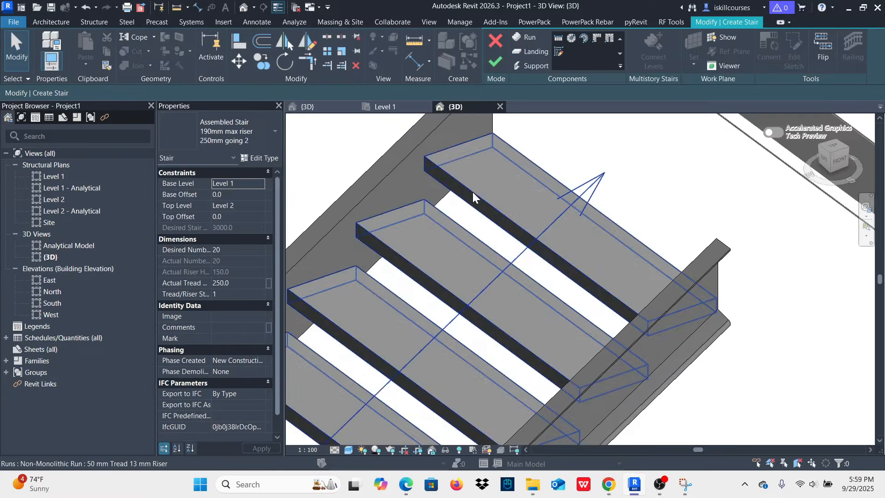
scroll(472, 192, "down", 5)
scroll(461, 300, "down", 1)
scroll(431, 281, "up", 5)
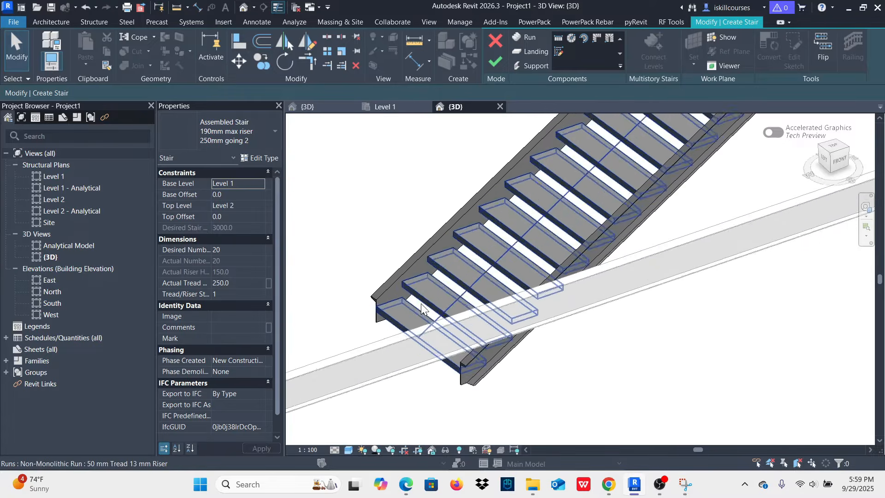
scroll(408, 339, "down", 2)
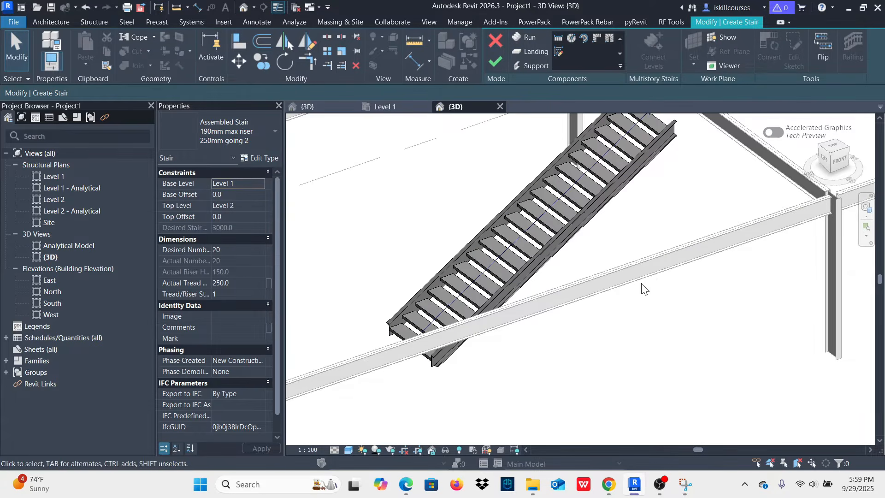
middle_click_drag(644, 289, 688, 278, "shift")
scroll(573, 258, "down", 3)
scroll(590, 201, "up", 4)
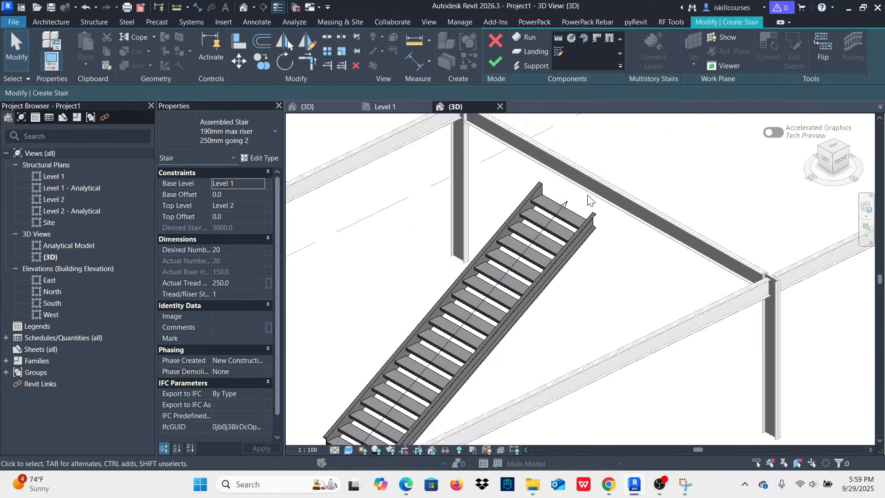
scroll(590, 200, "up", 3)
scroll(493, 225, "down", 2)
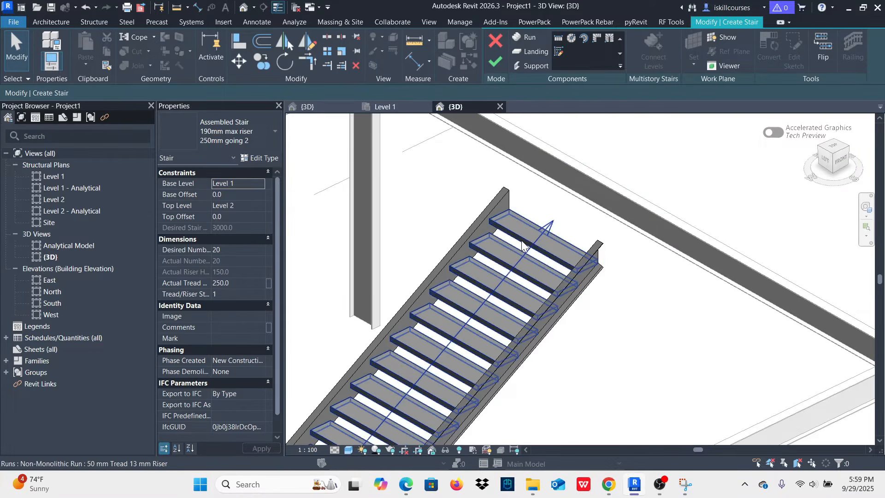
- Review the profiles available for Tread Profile in the run's 50 mm Tread 13 mm Riser type, and close without changes
left_click(498, 252)
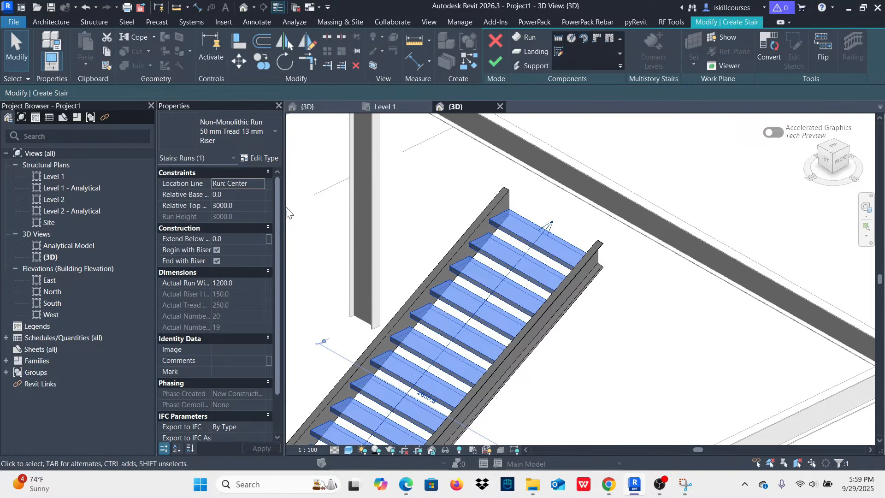
left_click(262, 158)
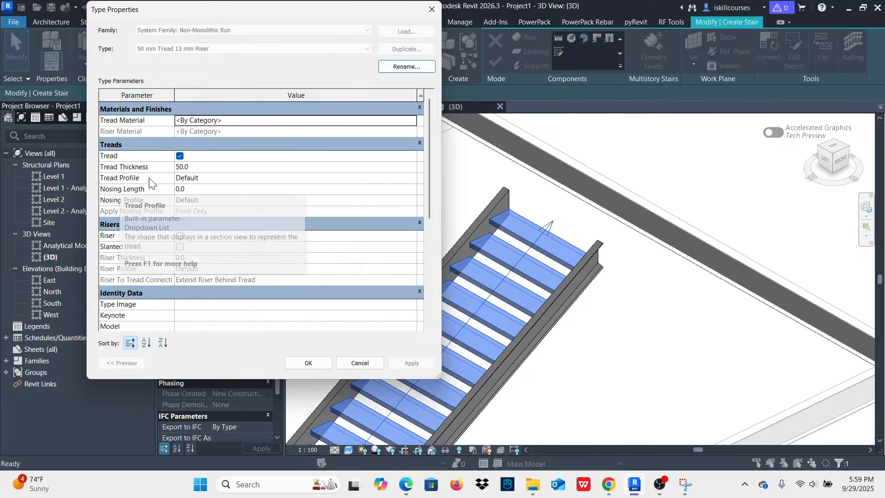
left_click(414, 180)
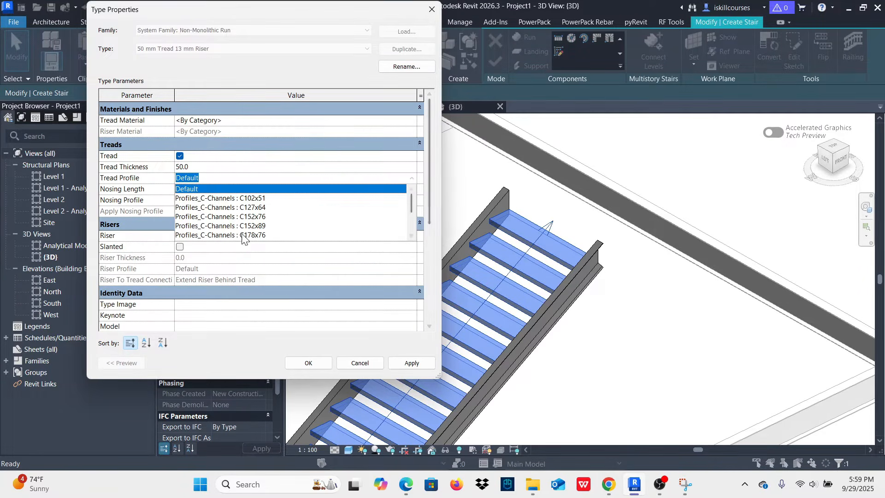
scroll(197, 216, "down", 1)
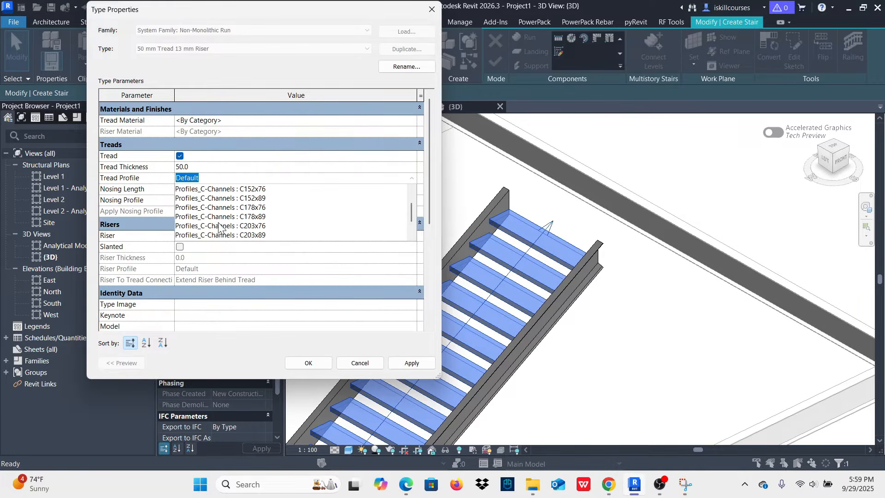
scroll(222, 205, "down", 1)
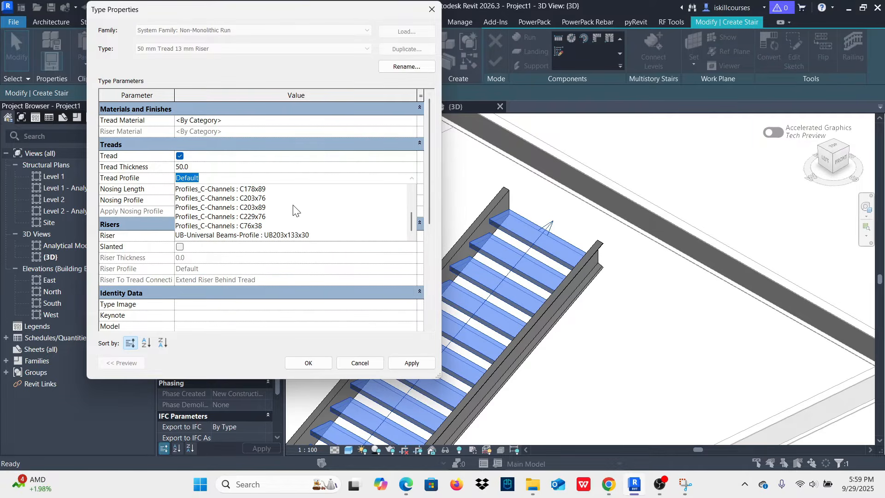
left_click(432, 9)
left_click(664, 335)
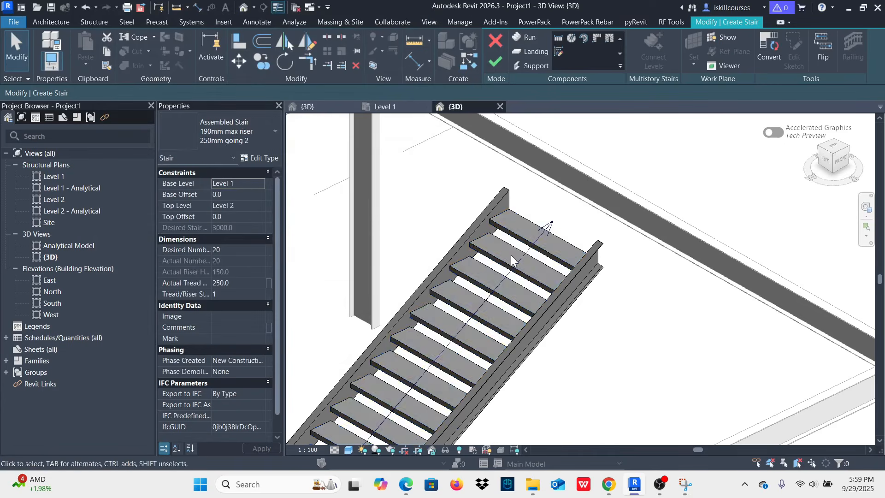
- Finish editing the stair and return to the 3D model
scroll(493, 264, "down", 1)
scroll(493, 264, "up", 1)
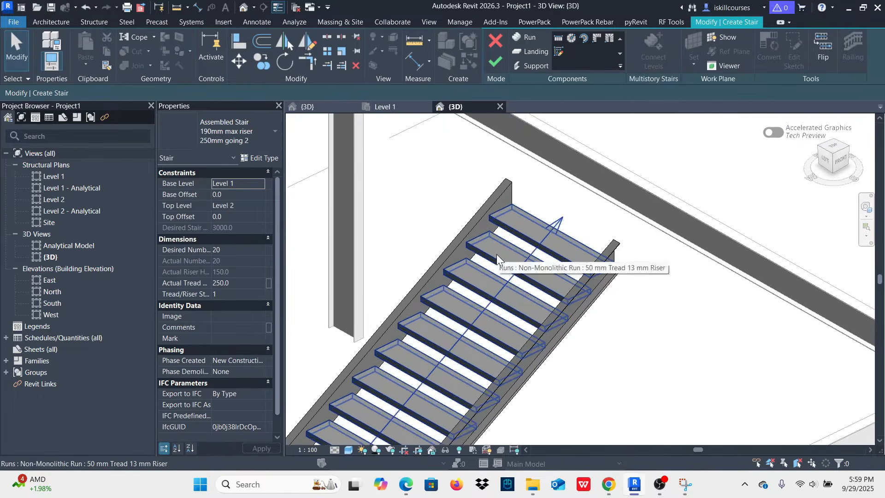
scroll(496, 253, "down", 1)
scroll(508, 253, "up", 1)
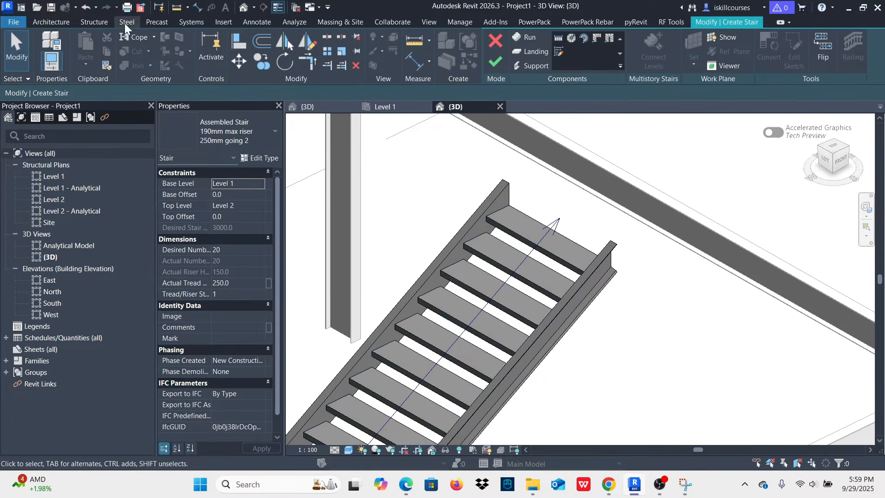
left_click(218, 23)
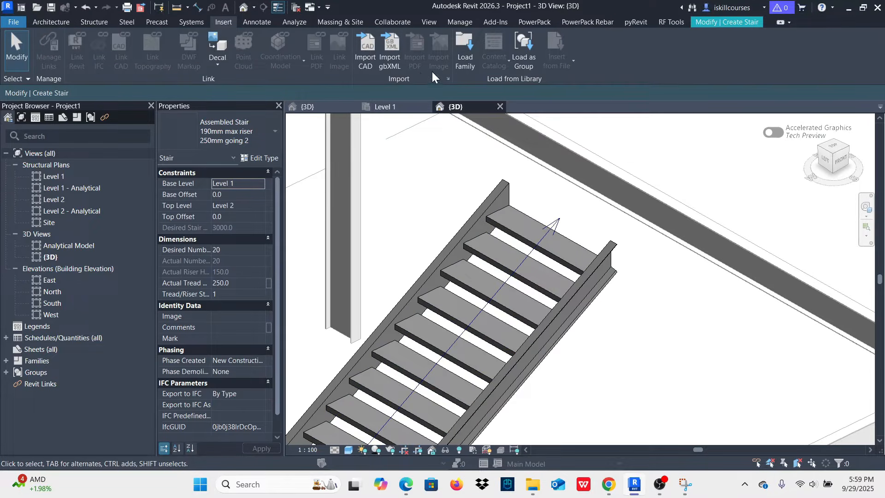
left_click(712, 22)
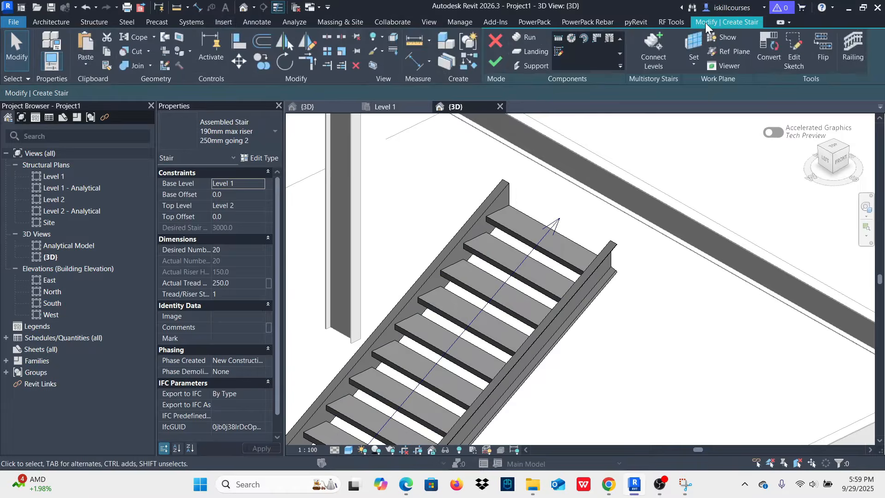
left_click(494, 65)
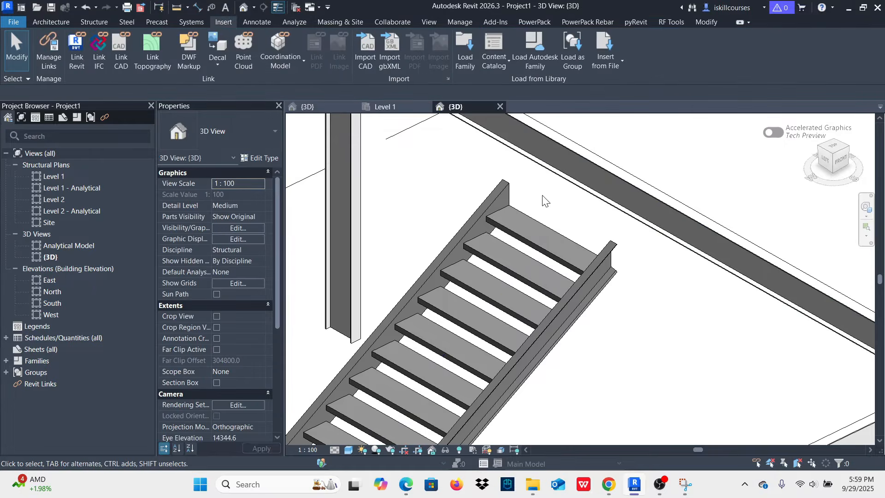
- Load the family Profiles_Stair_Tread.rfa from the Stairs and Railings folder of the Profiles library
scroll(508, 292, "up", 2)
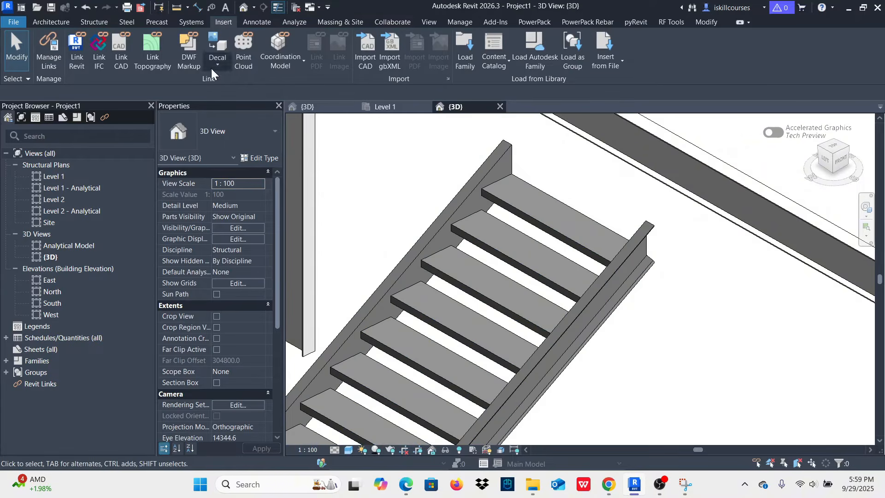
left_click(469, 48)
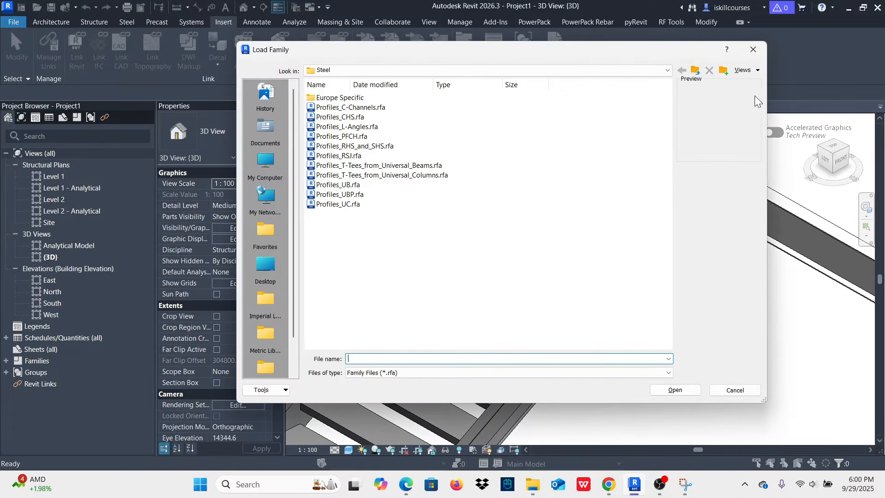
left_click(696, 71)
left_click(696, 71)
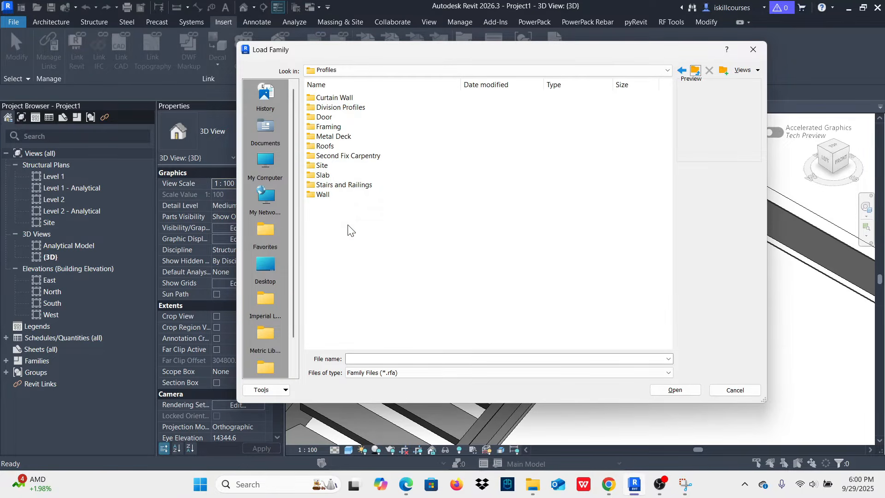
double_click(346, 184)
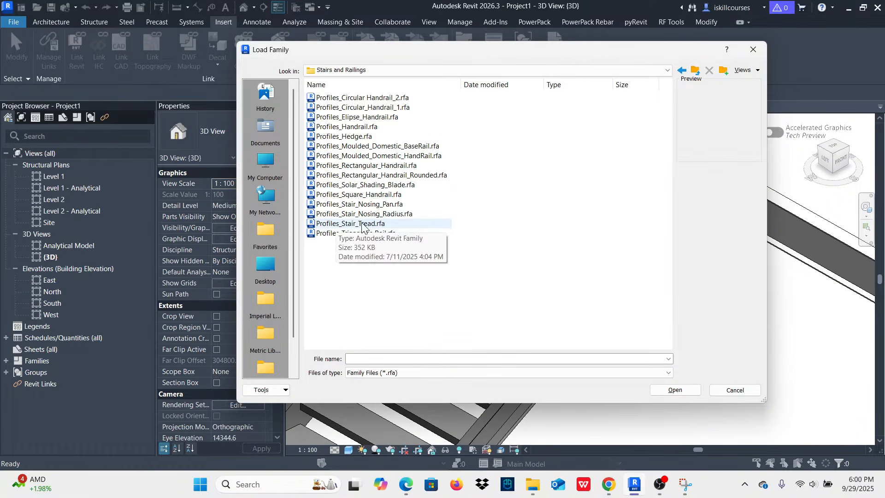
left_click(363, 225)
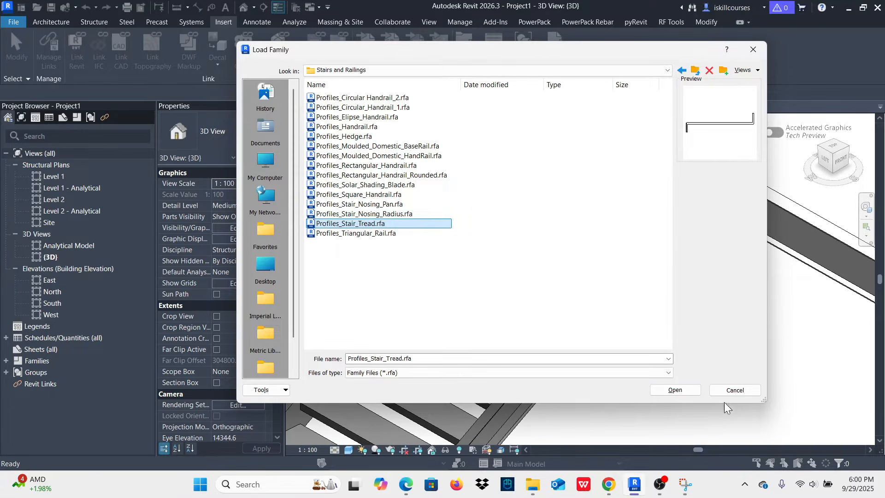
left_click(680, 392)
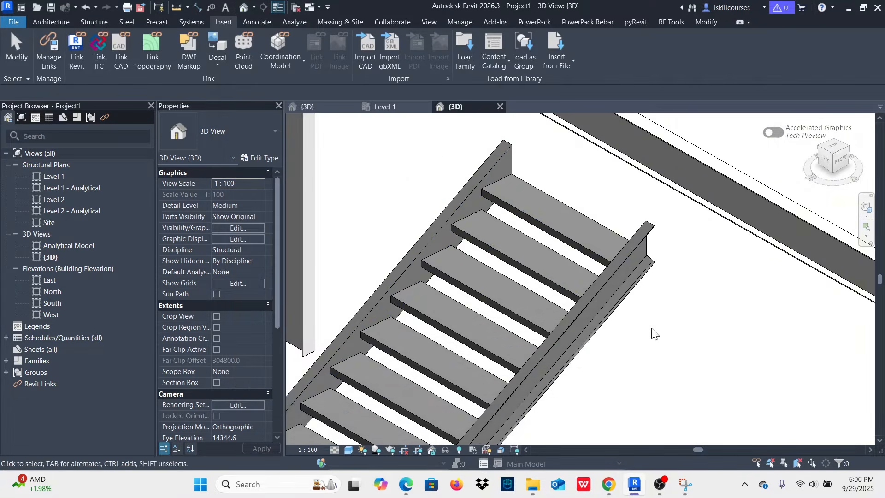
- Open the stair for editing and set the run type's Tread Profile to Profiles_Stair_Tread : 280mm_Depth, applying and accepting it
left_click(619, 261)
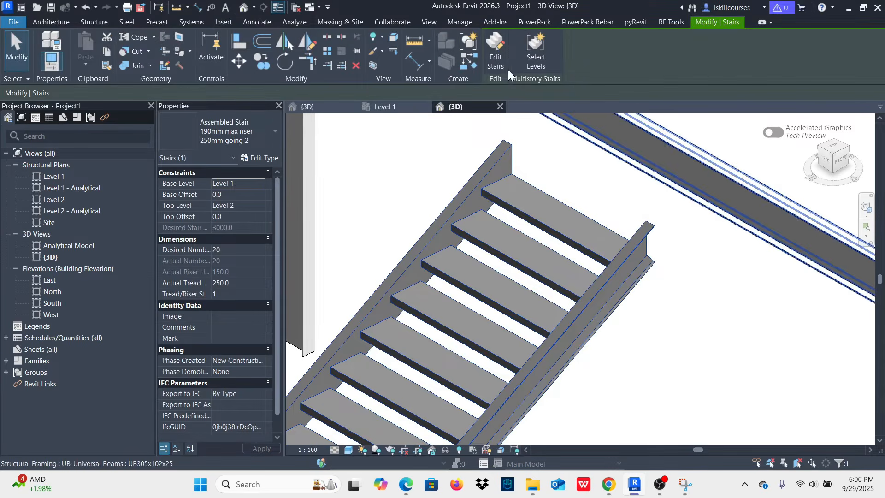
left_click(496, 48)
left_click(533, 216)
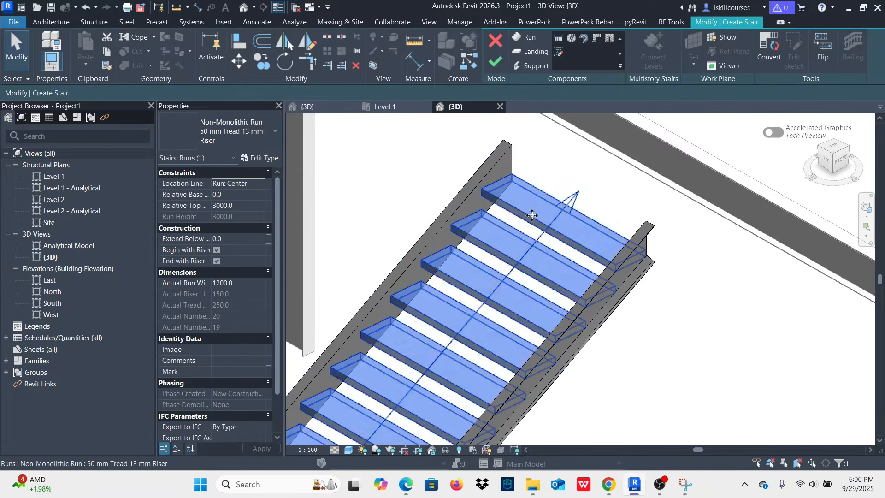
left_click(261, 159)
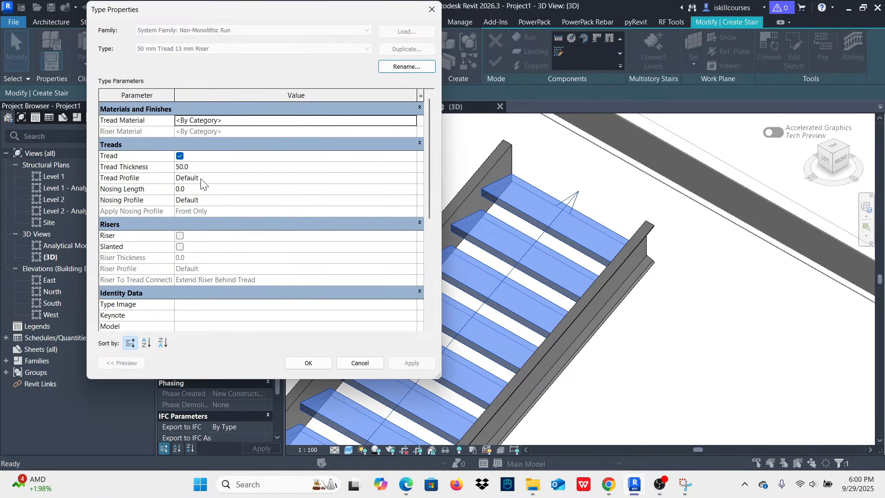
left_click(209, 179)
left_click(412, 180)
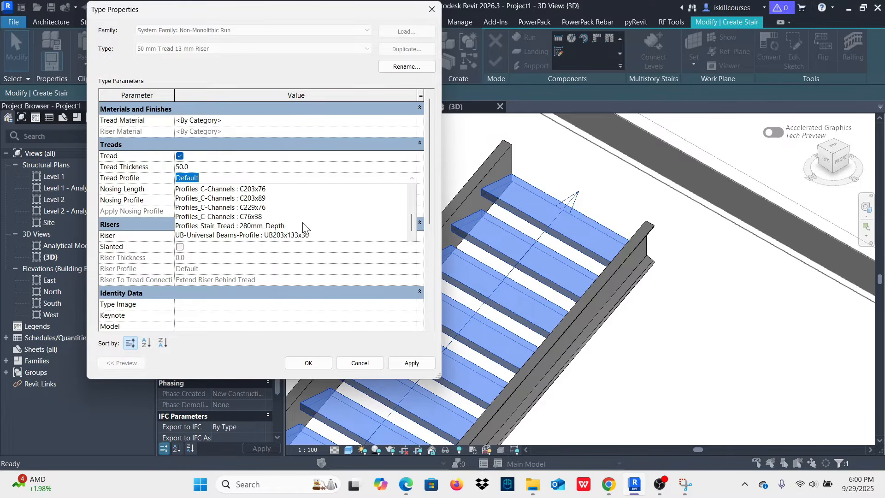
left_click(238, 226)
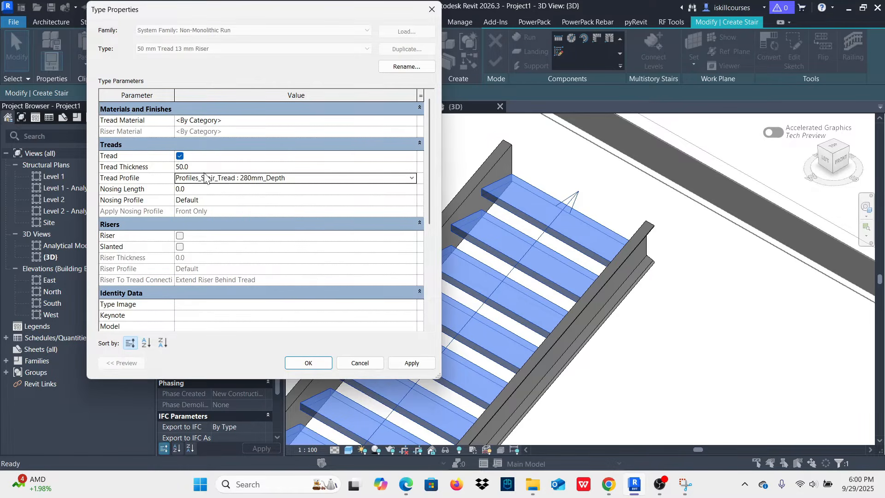
left_click(410, 364)
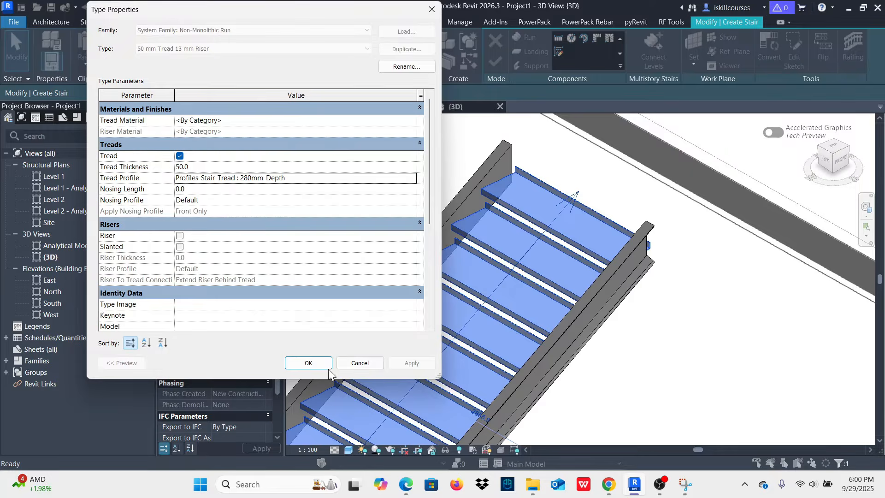
left_click(298, 363)
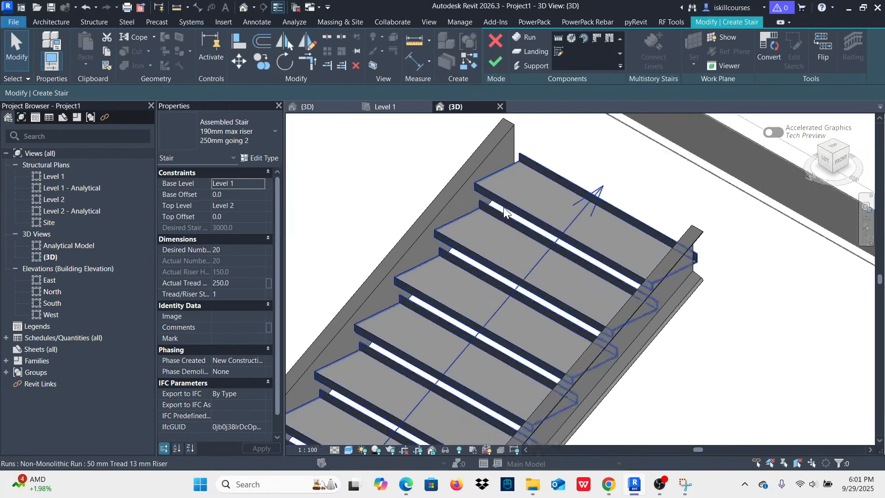
- Inspect the profiled treads at the stair's upper end and set the run type's Tread Profile back to Default
scroll(498, 184, "up", 4)
scroll(480, 209, "down", 8)
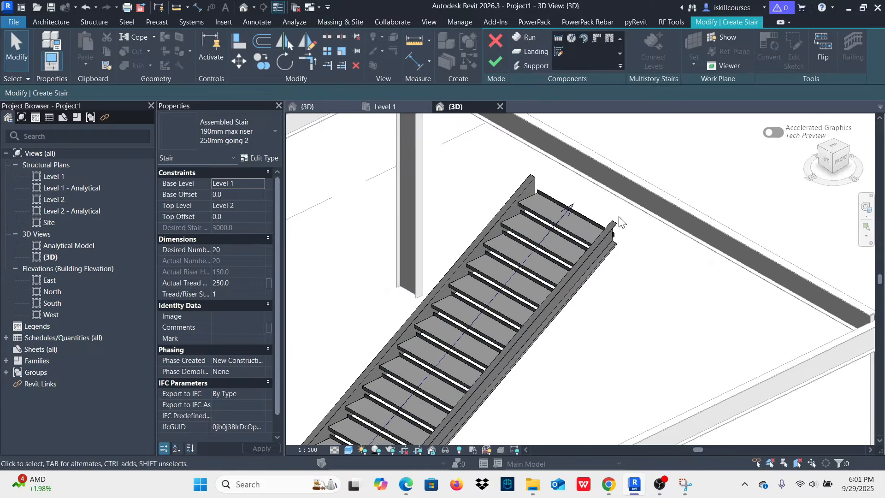
middle_click_drag(657, 305, 561, 253)
scroll(536, 225, "up", 5)
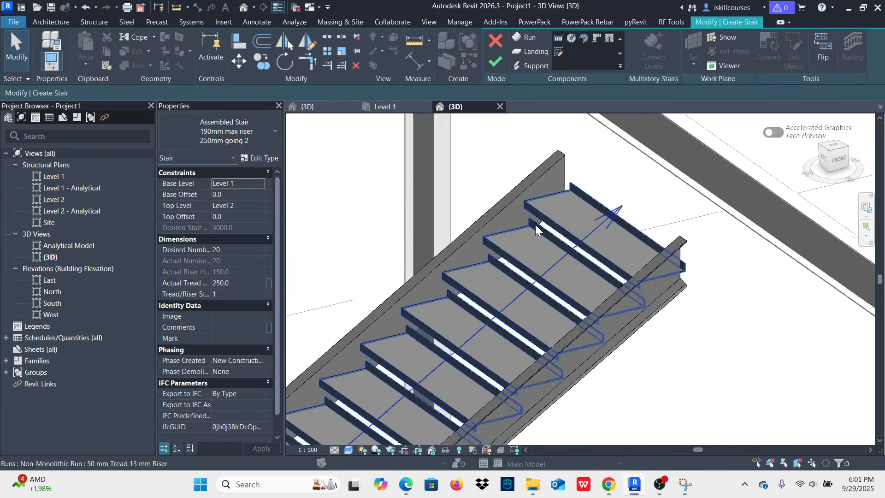
middle_click_drag(598, 213, 573, 243, "shift")
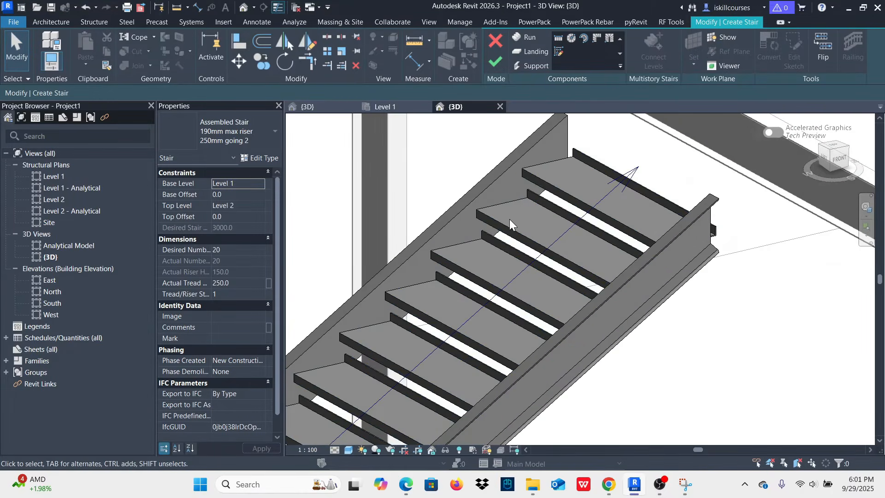
left_click(509, 227)
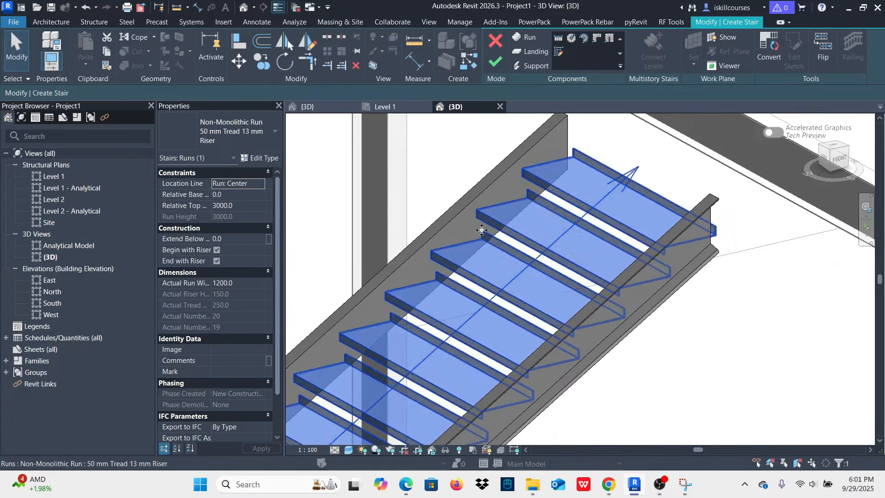
left_click(261, 159)
left_click(307, 178)
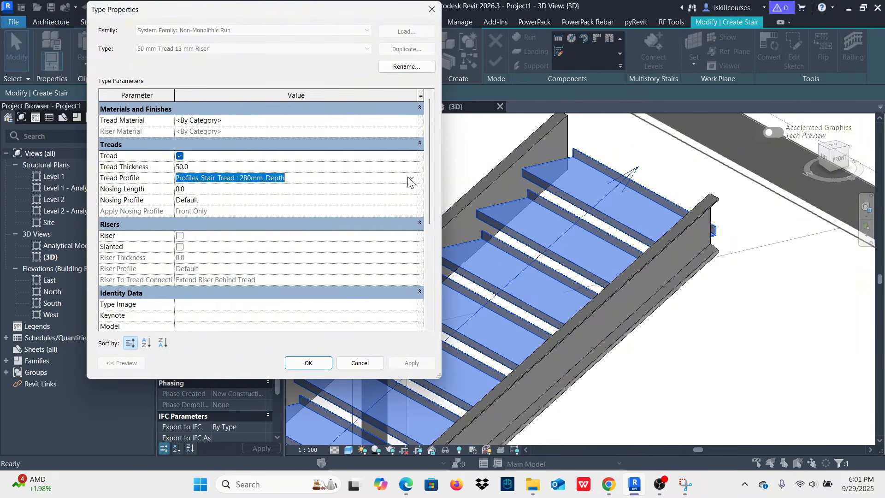
left_click(412, 179)
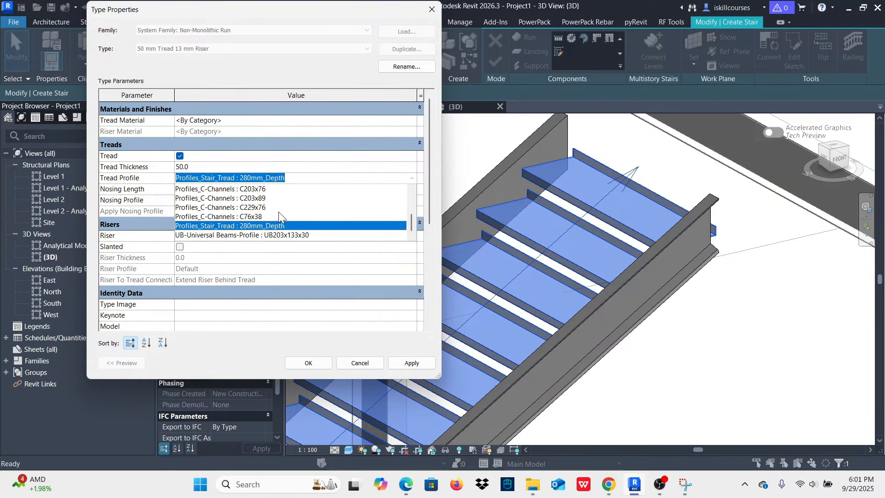
scroll(269, 209, "up", 3)
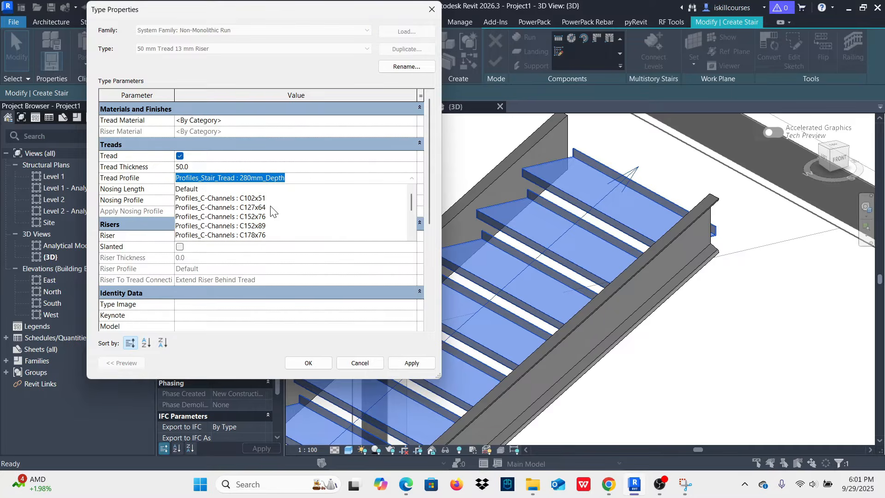
left_click(195, 188)
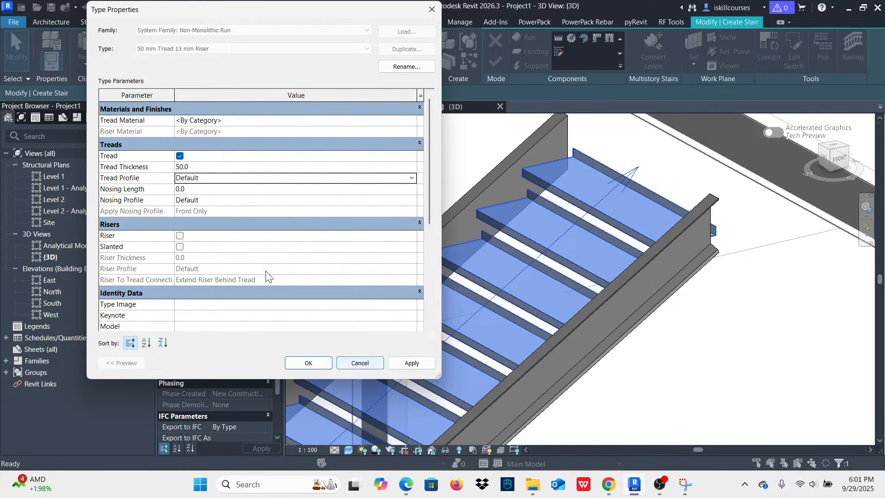
- Review the run type's nosing profile choices, keep Nosing Profile at Default and Nosing Length at 0.0, and apply and accept the type's settings
left_click(206, 202)
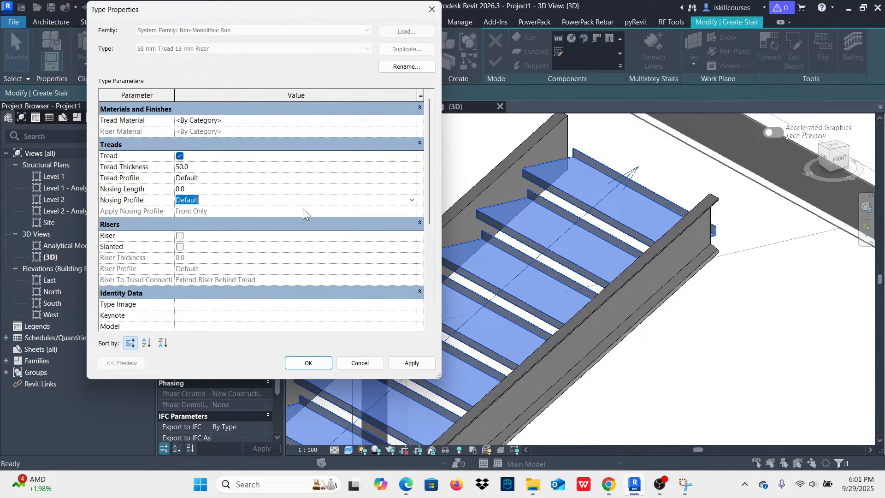
left_click(413, 203)
scroll(236, 237, "down", 5)
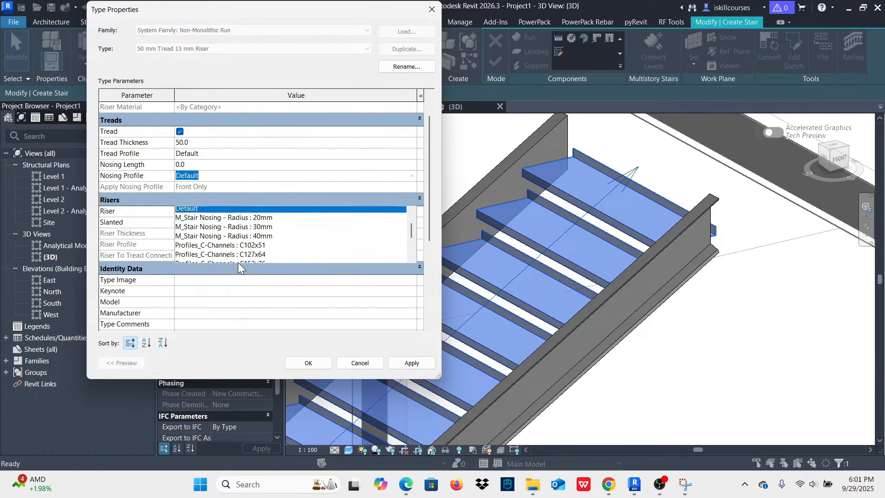
scroll(236, 238, "up", 3)
scroll(236, 237, "up", 1)
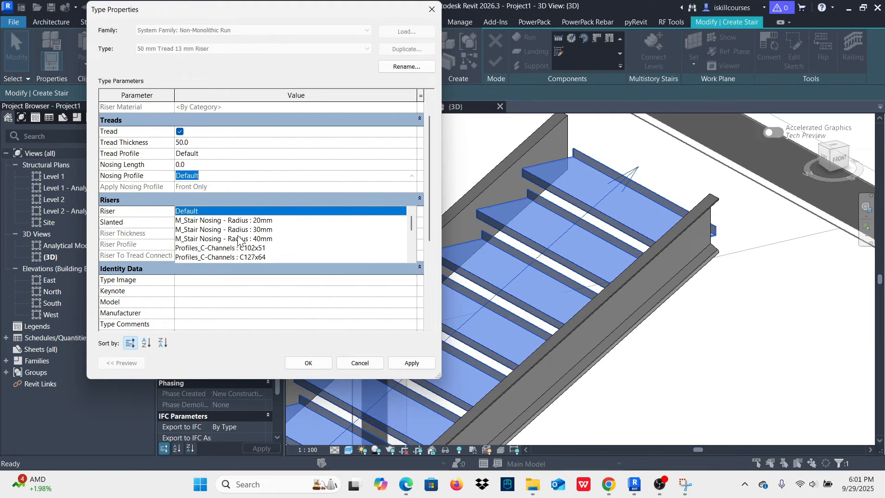
left_click(190, 166)
left_click(190, 165)
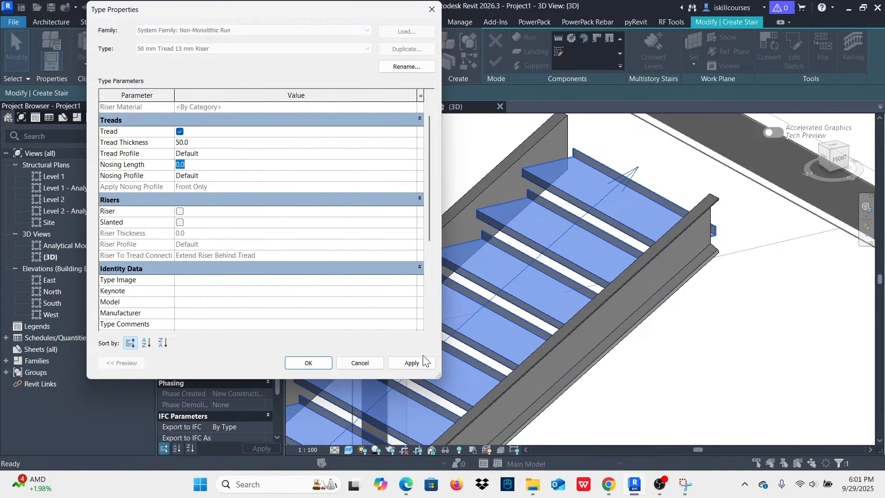
left_click(400, 366)
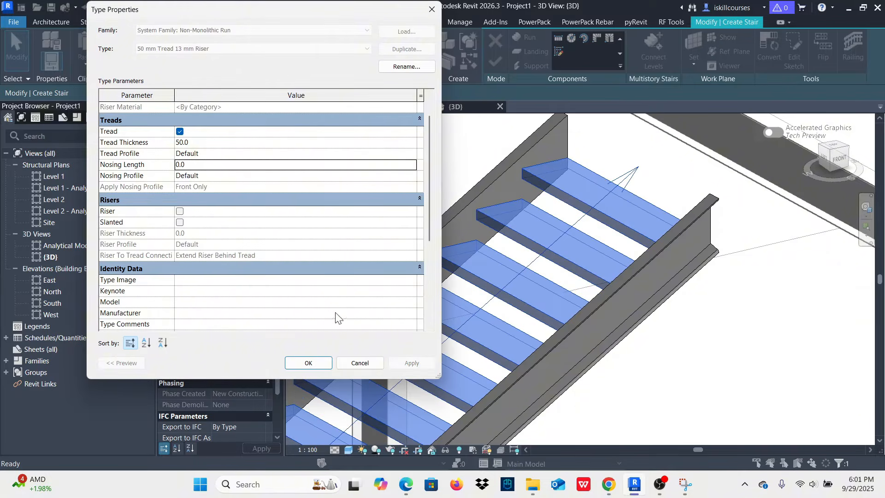
left_click(307, 364)
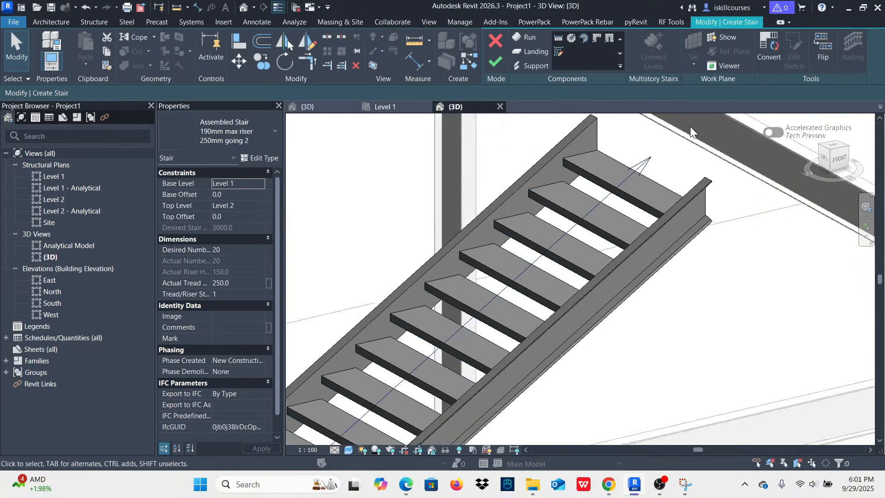
- Set the Lower End Cut of the stair's near-side stringer to Horizontal Cut
scroll(570, 219, "down", 3)
scroll(475, 330, "up", 5)
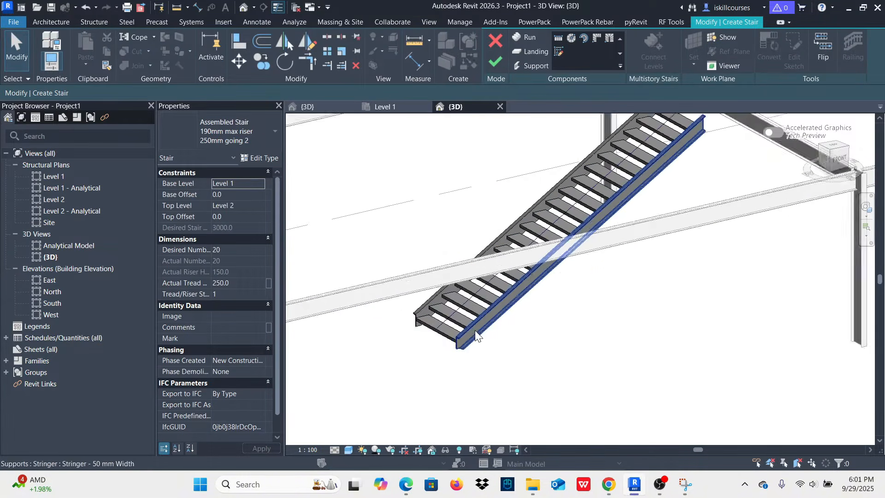
scroll(500, 328, "up", 2)
left_click(501, 322)
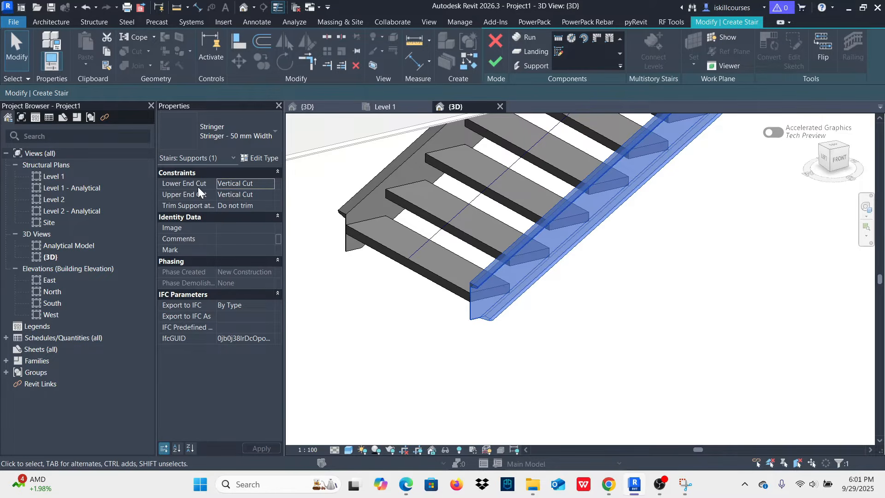
left_click(268, 183)
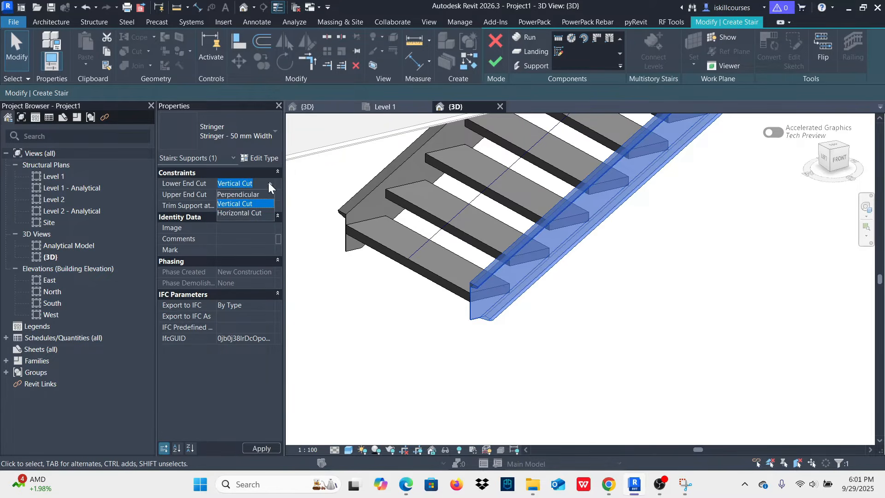
left_click(245, 215)
left_click(481, 334)
scroll(488, 291, "down", 3)
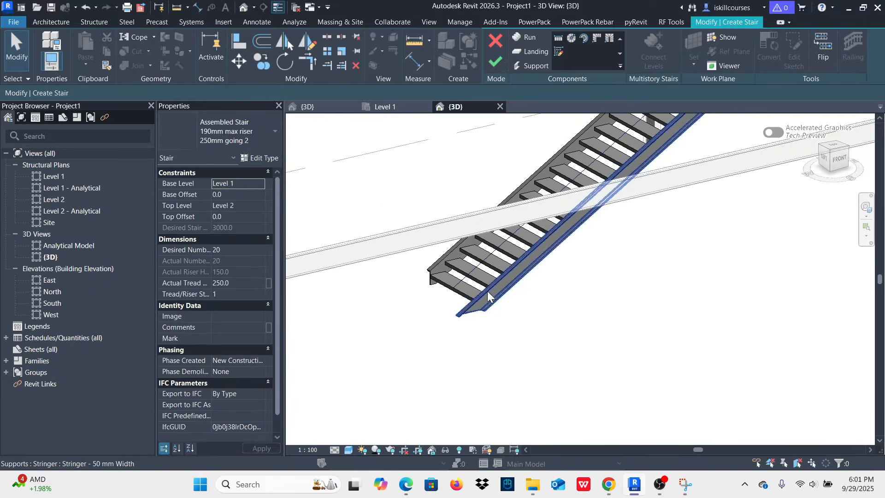
- Set the Lower End Cut of the opposite, far-side stringer to Horizontal Cut
scroll(478, 326, "up", 3)
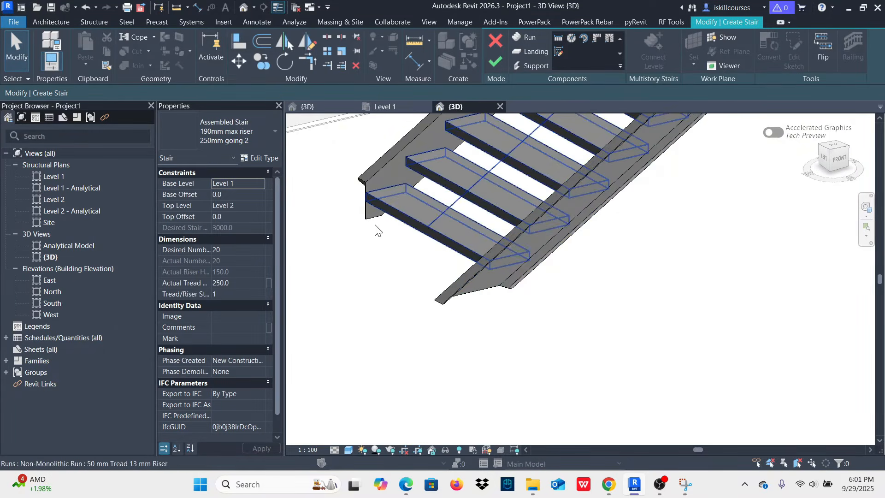
left_click(380, 166)
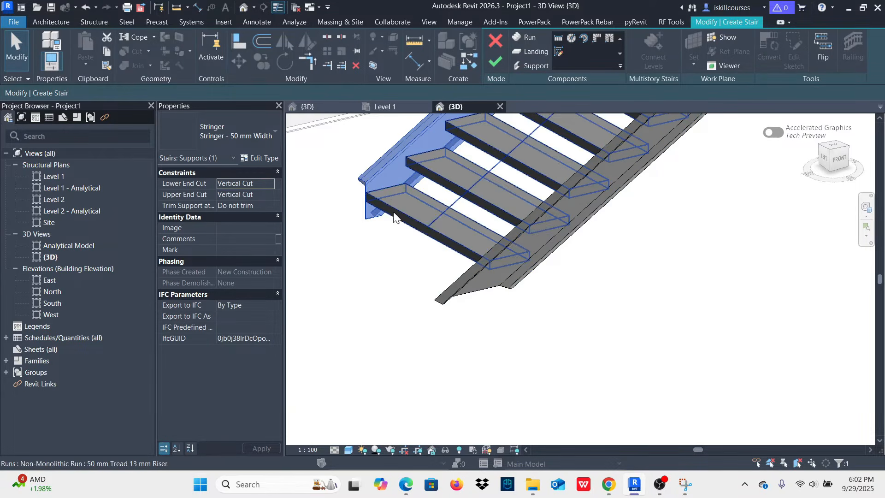
left_click(269, 184)
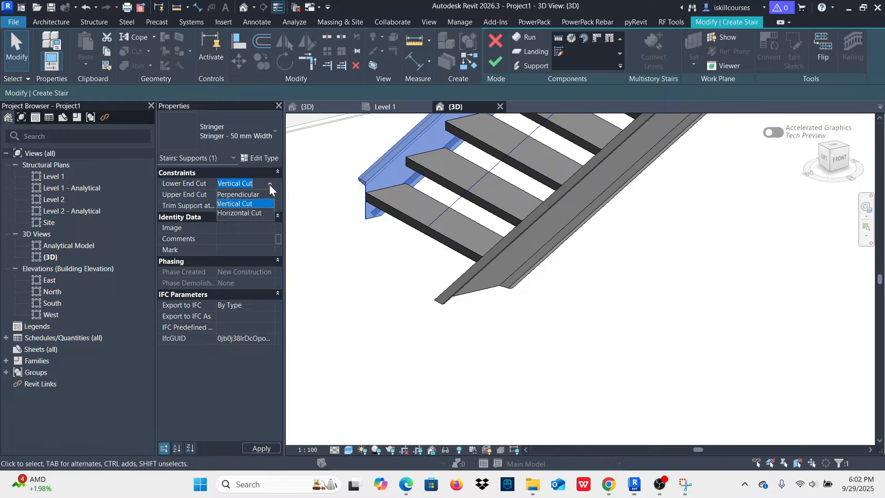
left_click(252, 213)
left_click(405, 296)
- Check the stringers at the stair's upper end and finish editing the stair
scroll(383, 346, "down", 4)
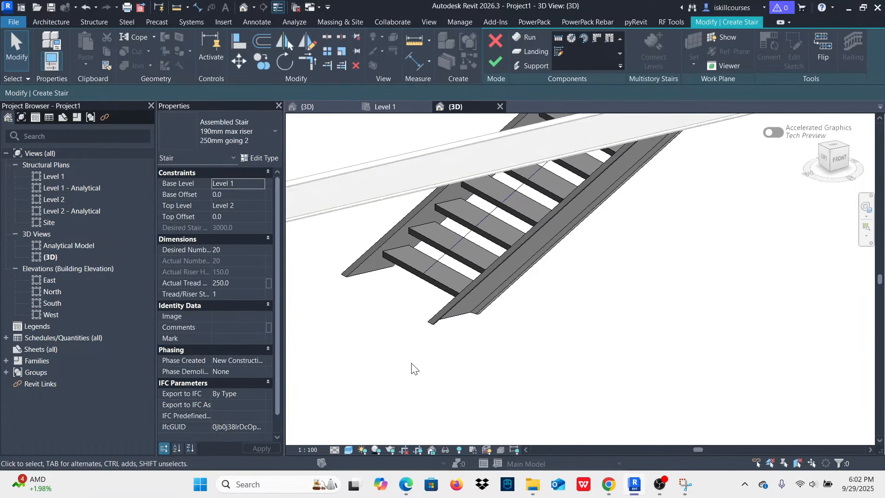
scroll(544, 204, "down", 2)
scroll(530, 235, "up", 10)
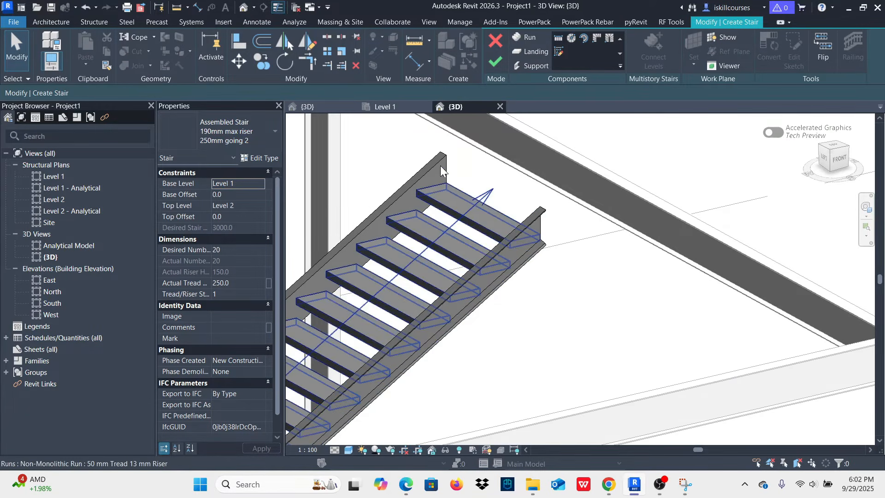
left_click(497, 62)
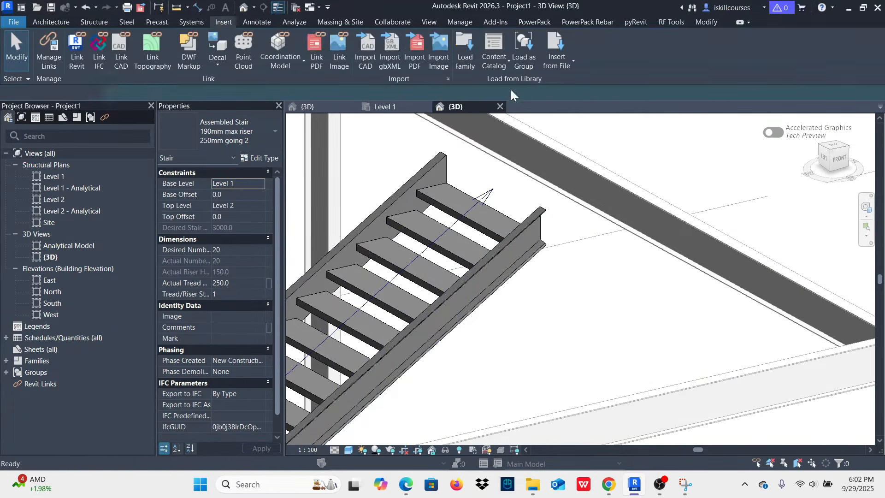
- Examine the gap between the stair's upper end and the adjacent Level 2 cross beam in the 3D model
scroll(566, 256, "down", 5)
scroll(568, 263, "up", 2)
scroll(566, 261, "up", 1)
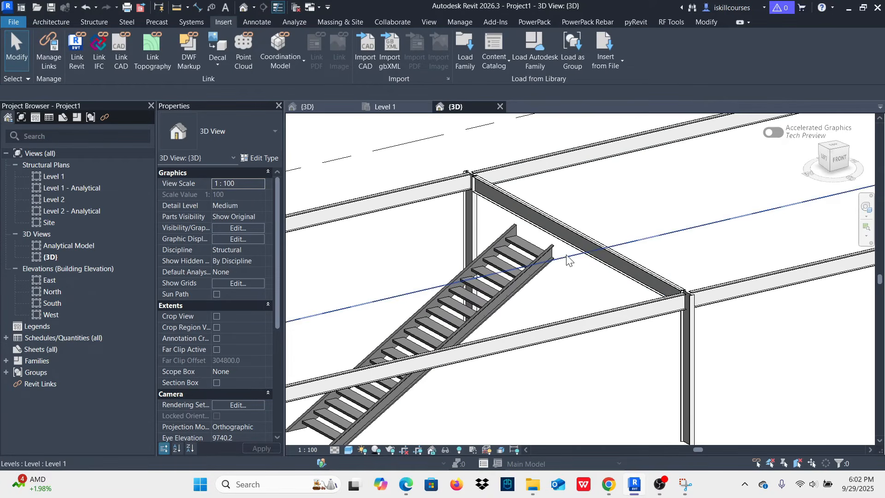
scroll(574, 270, "up", 2)
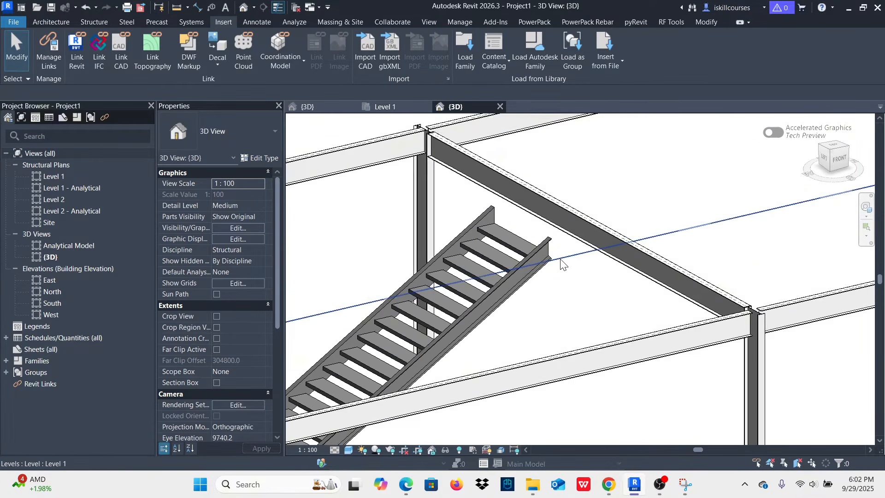
scroll(567, 273, "down", 2)
scroll(560, 276, "up", 2)
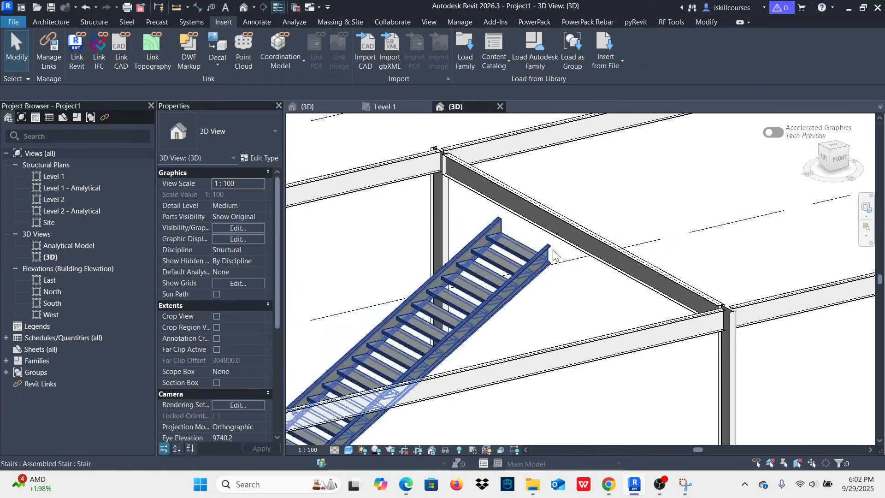
scroll(561, 225, "up", 4)
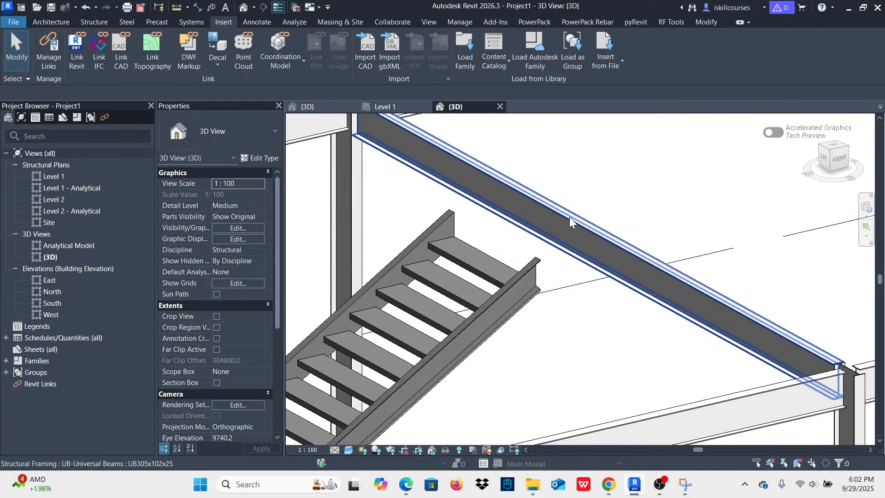
scroll(538, 265, "down", 1)
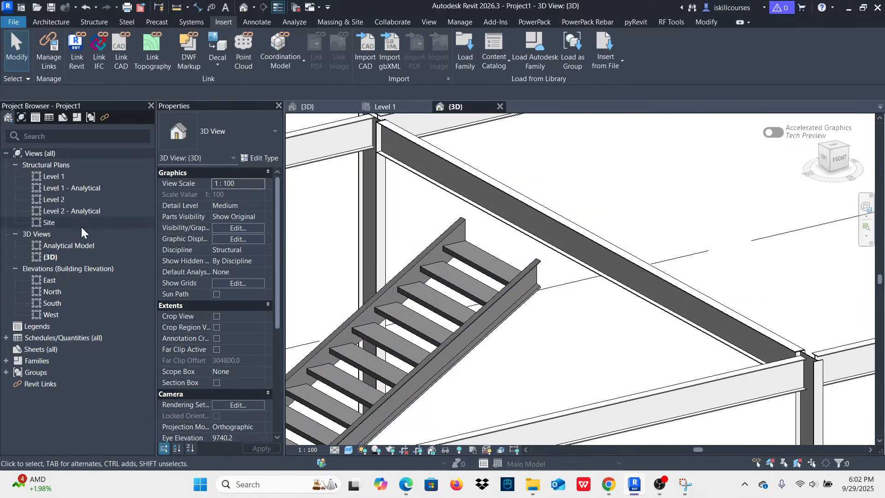
- Open the Level 2 structural plan at the stair's upper end beside the cross beam
left_click(55, 201)
double_click(56, 204)
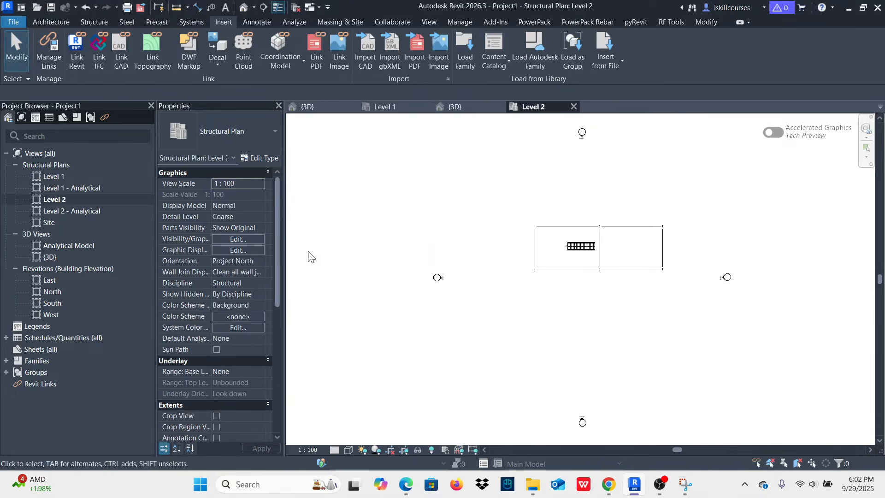
scroll(554, 239, "up", 10)
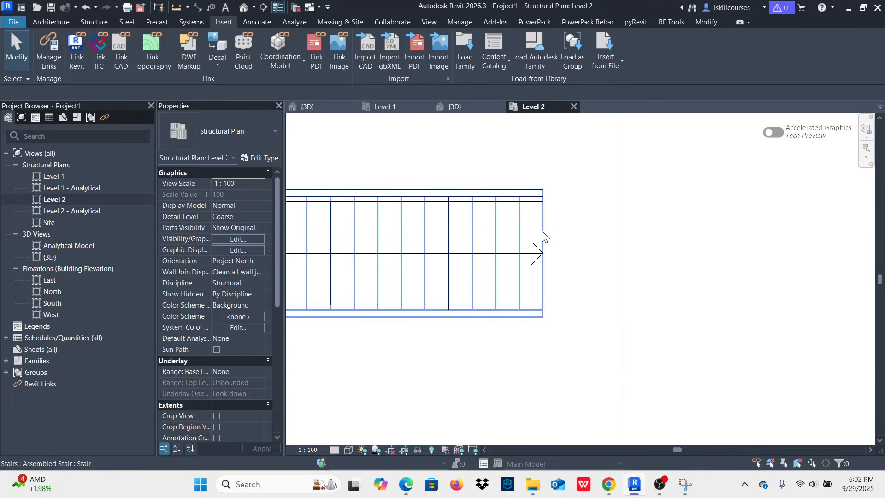
scroll(549, 236, "down", 2)
scroll(536, 258, "up", 2)
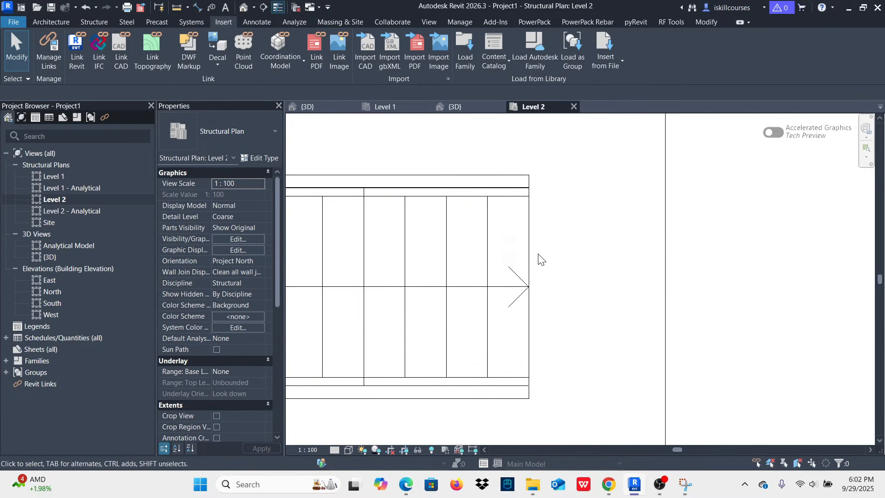
scroll(549, 252, "down", 1)
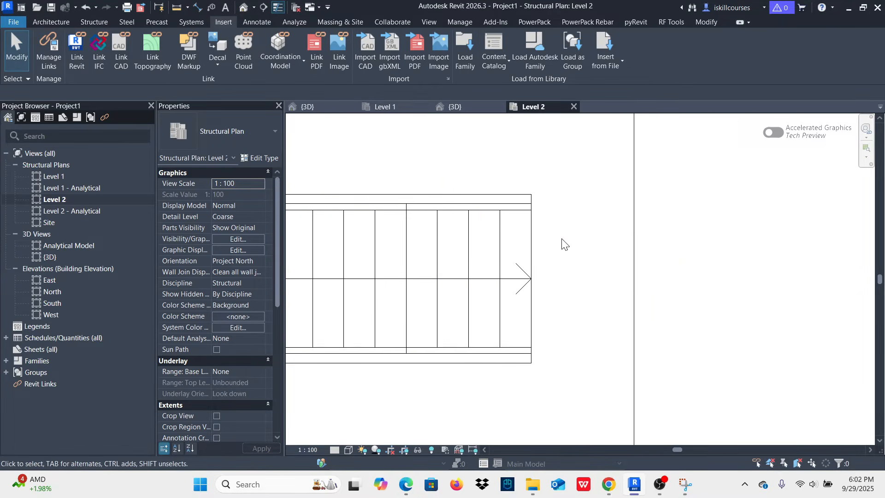
- Open the stair for editing and start a sketched landing at relative height 3000.0
left_click(528, 199)
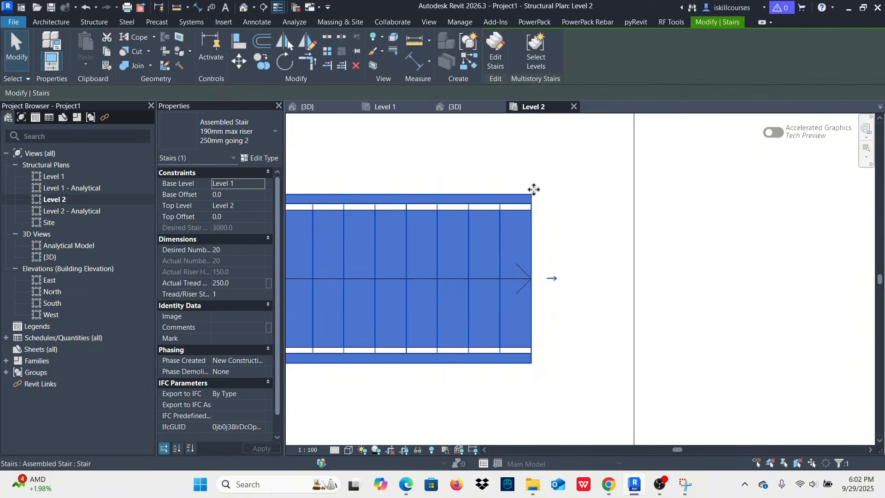
left_click(494, 42)
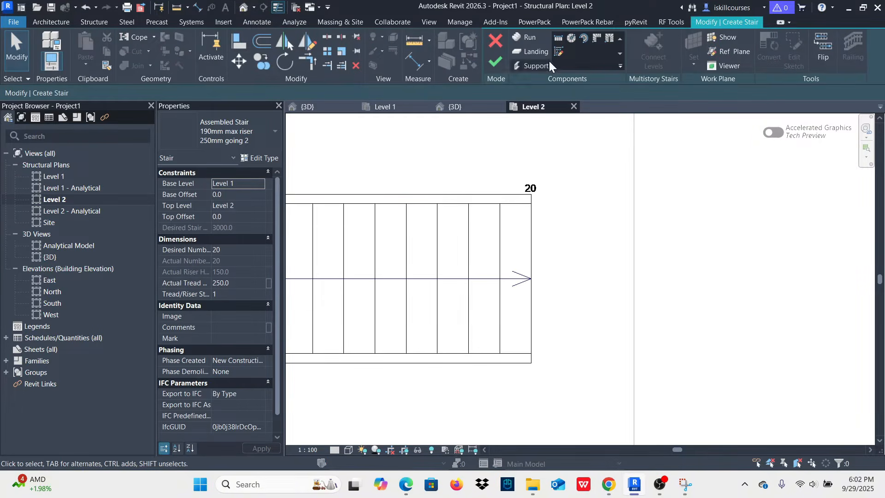
left_click(528, 52)
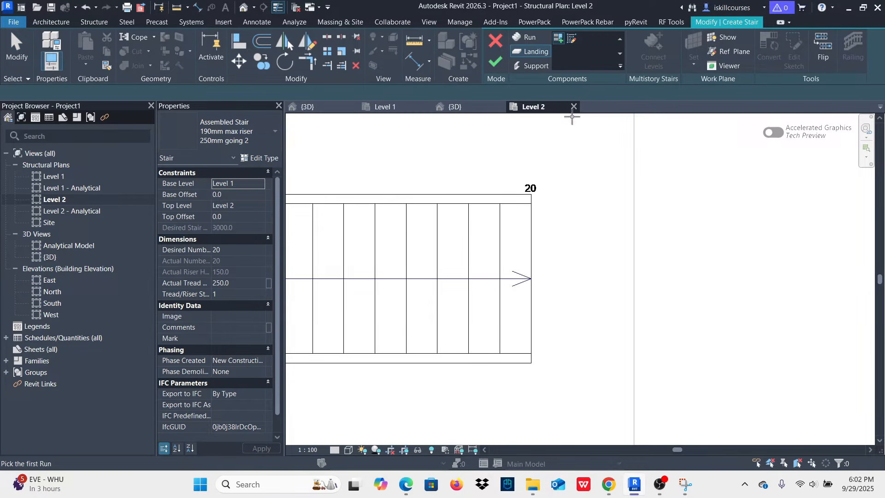
left_click(572, 39)
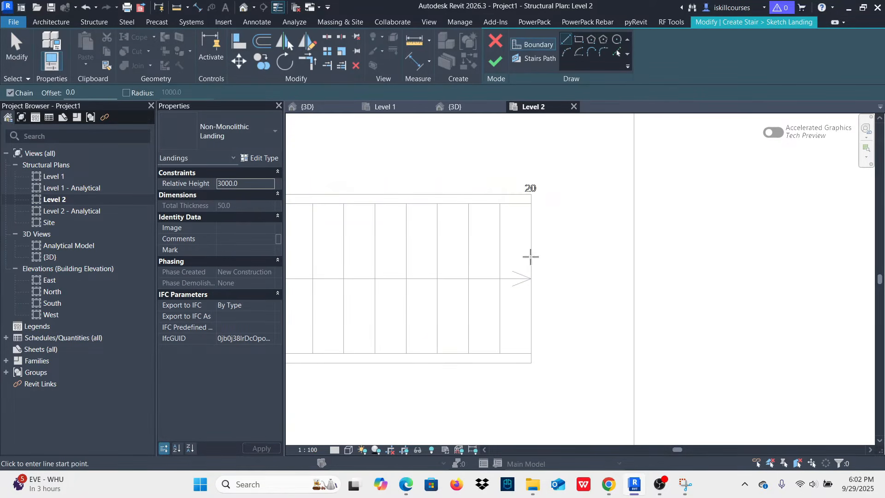
- Sketch a rectangular landing boundary about 825 mm long, from the stringer's inner corner at the stair's upper end to the cross beam
left_click(579, 39)
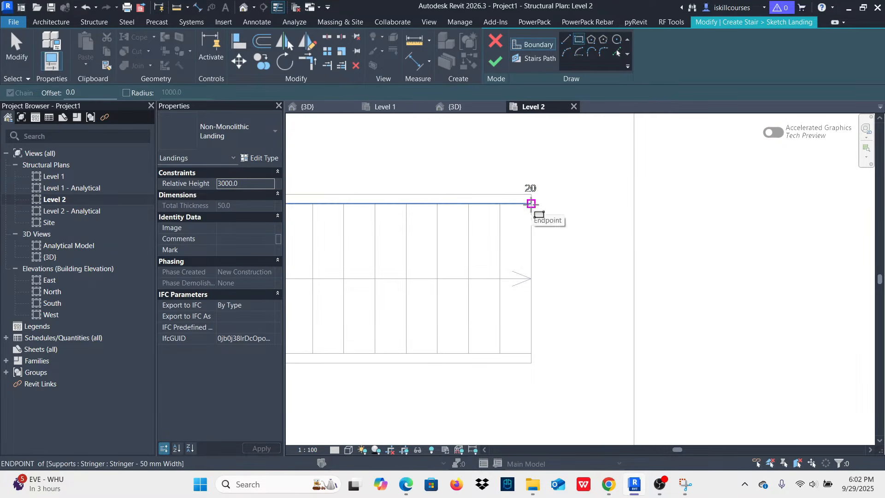
left_click(531, 203)
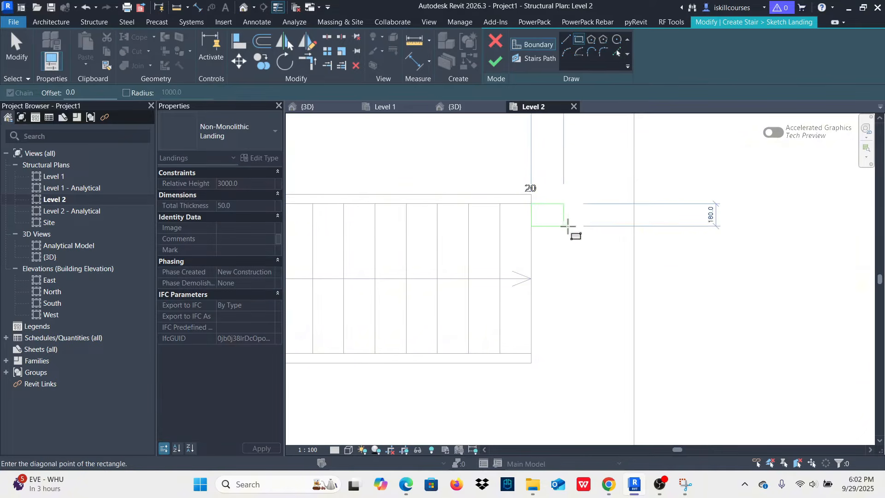
scroll(567, 266, "down", 2)
scroll(565, 265, "down", 4)
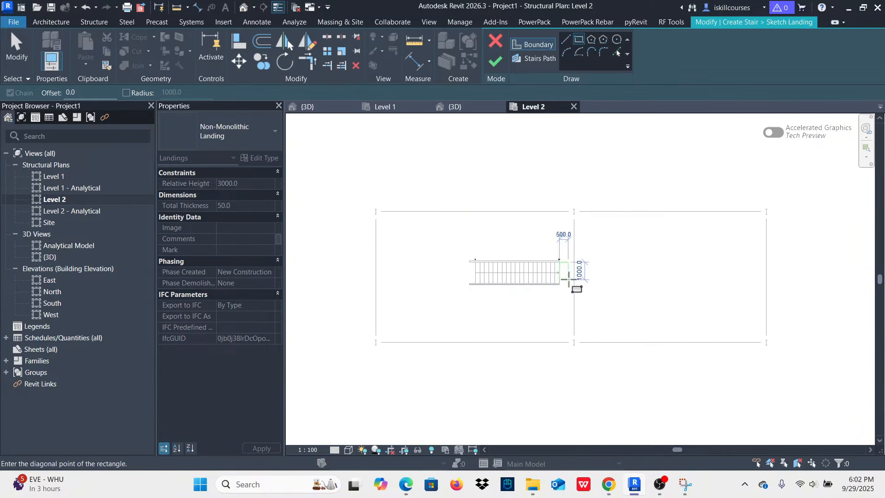
scroll(575, 286, "up", 3)
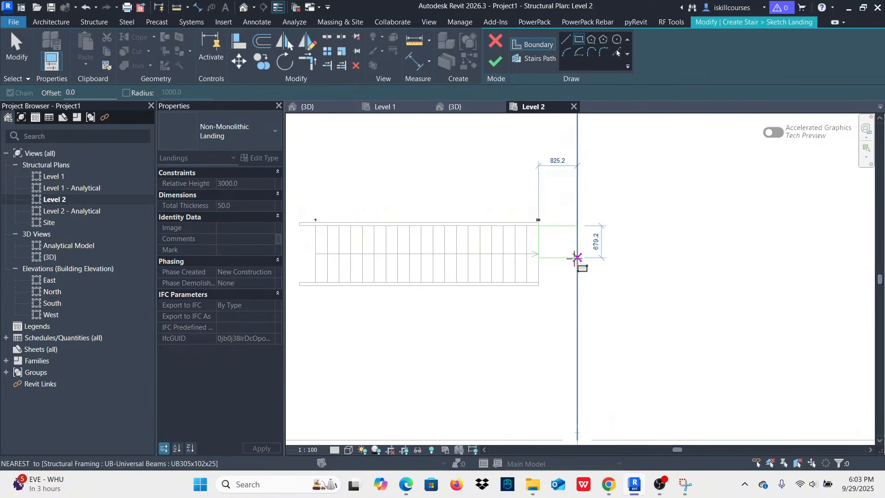
scroll(575, 277, "up", 3)
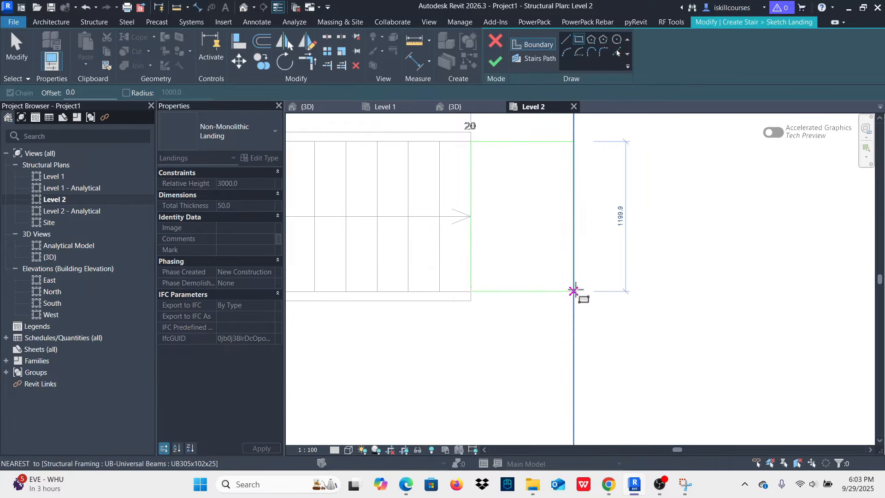
scroll(575, 293, "up", 2)
scroll(535, 272, "down", 1)
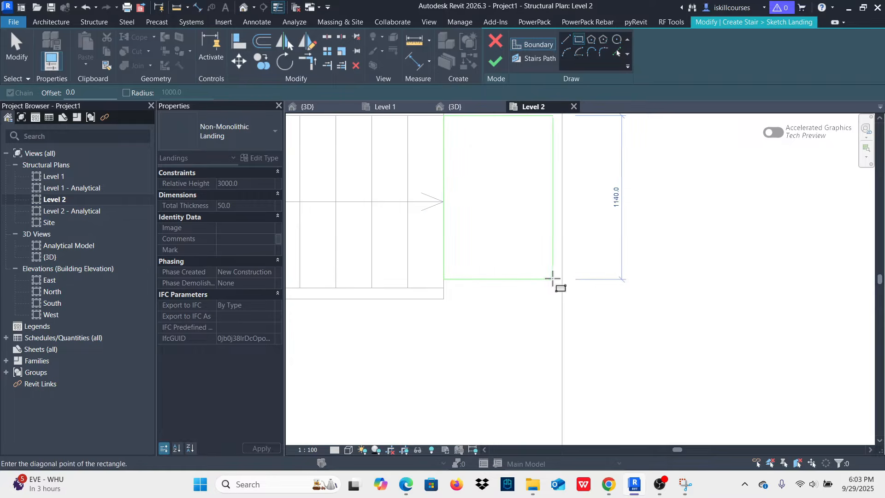
left_click(562, 286)
- Align the landing boundary's lower edge with the adjacent side edge of the stair run
scroll(439, 292, "up", 4)
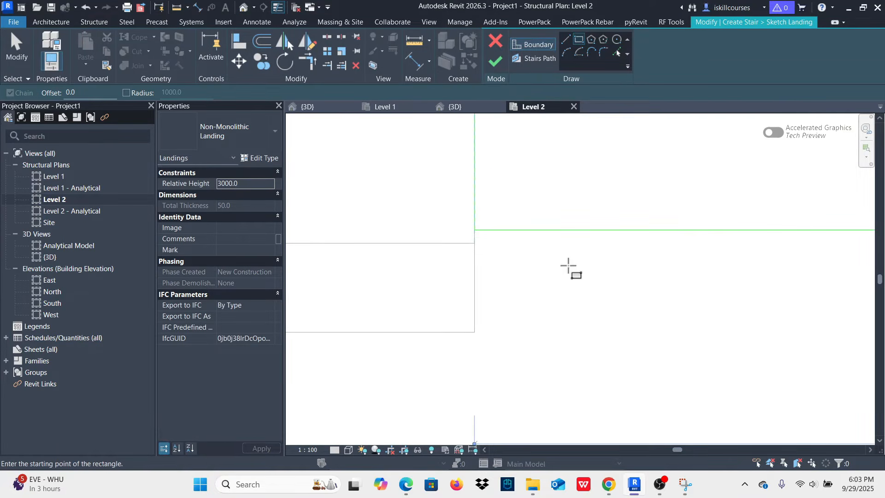
key("a")
key("l")
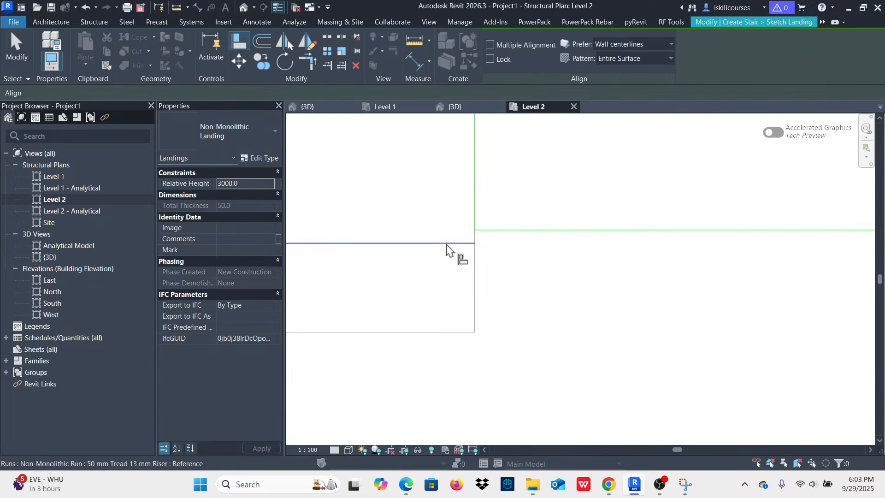
left_click(516, 237)
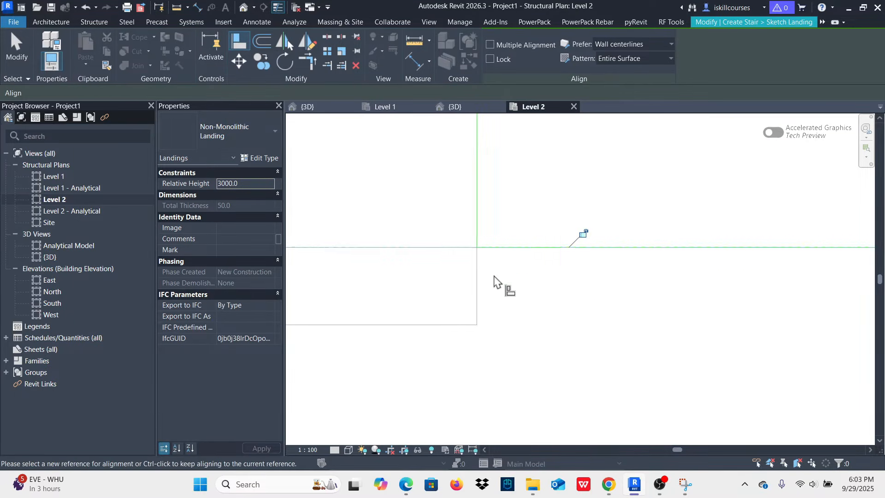
scroll(494, 281, "down", 3)
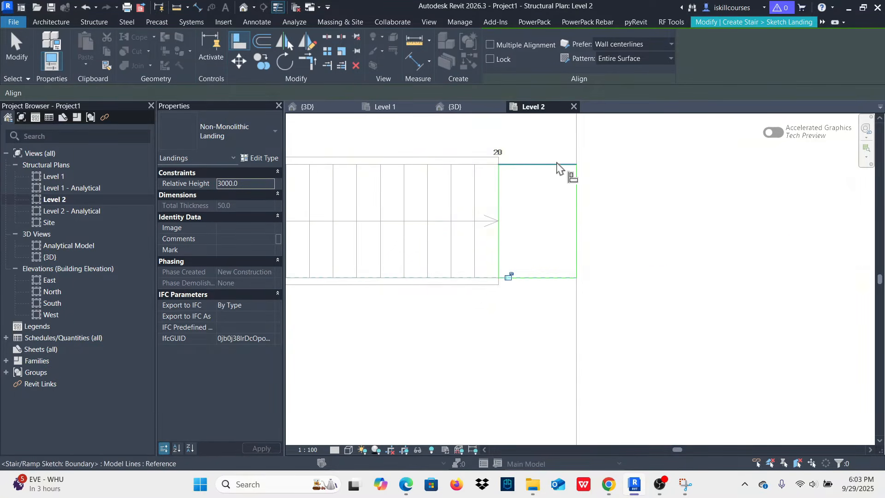
scroll(470, 309, "up", 2)
scroll(618, 286, "down", 2)
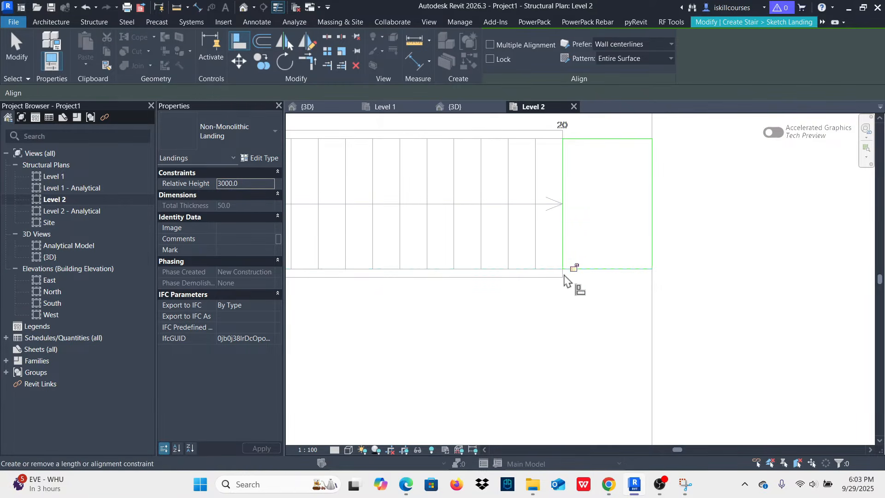
- Check the landing boundary's corners against the run's edges and finish the landing sketch
scroll(532, 273, "down", 2)
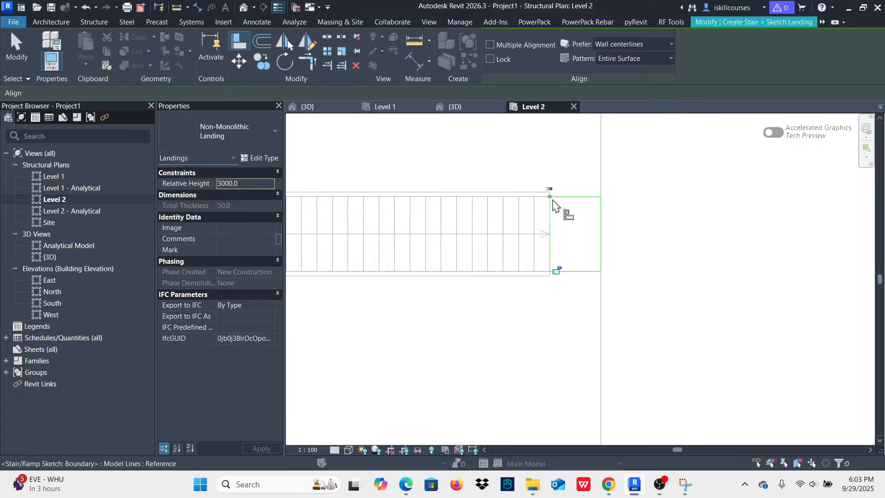
scroll(550, 197, "up", 1)
scroll(549, 196, "up", 2)
scroll(572, 212, "down", 2)
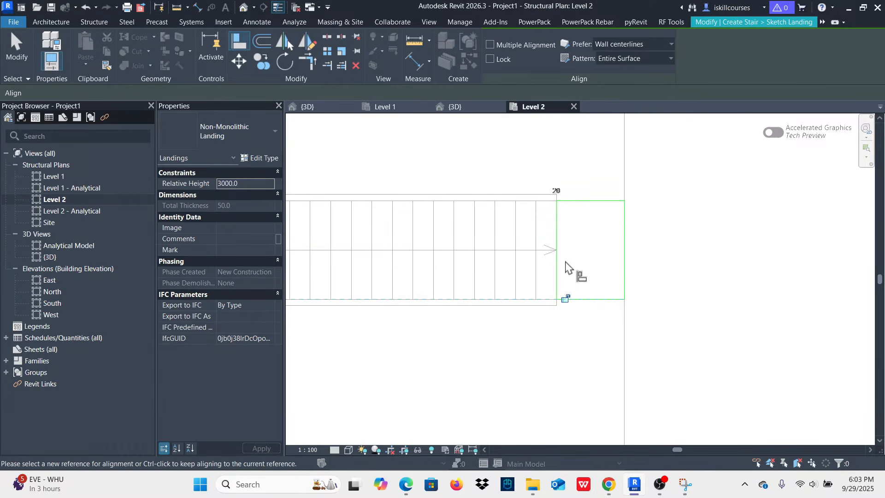
left_click(715, 20)
left_click(495, 63)
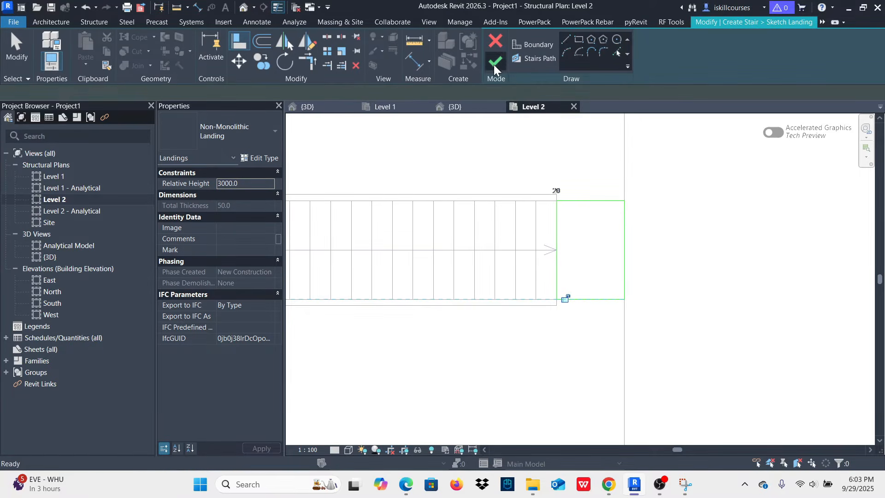
left_click(694, 308)
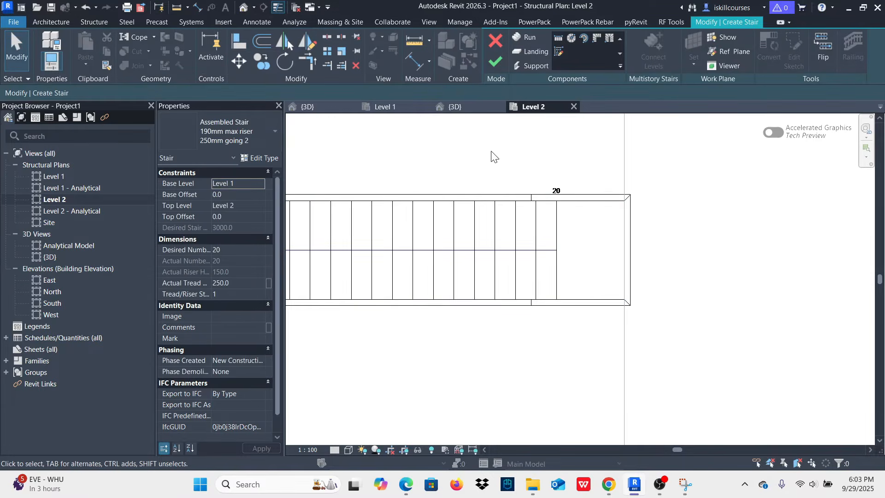
- Examine the joint between the landing's stringer and the run's stringer in the 3D model
left_click(464, 107)
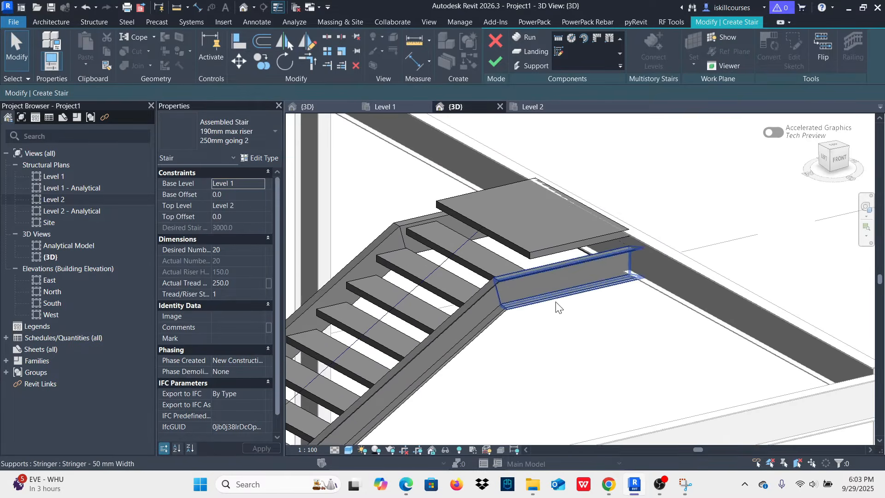
scroll(526, 293, "up", 5)
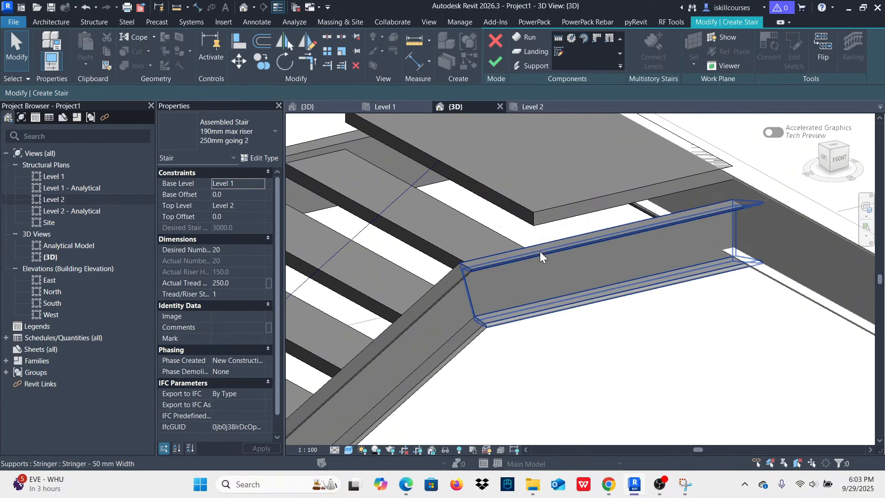
scroll(549, 253, "down", 4)
scroll(517, 329, "up", 4)
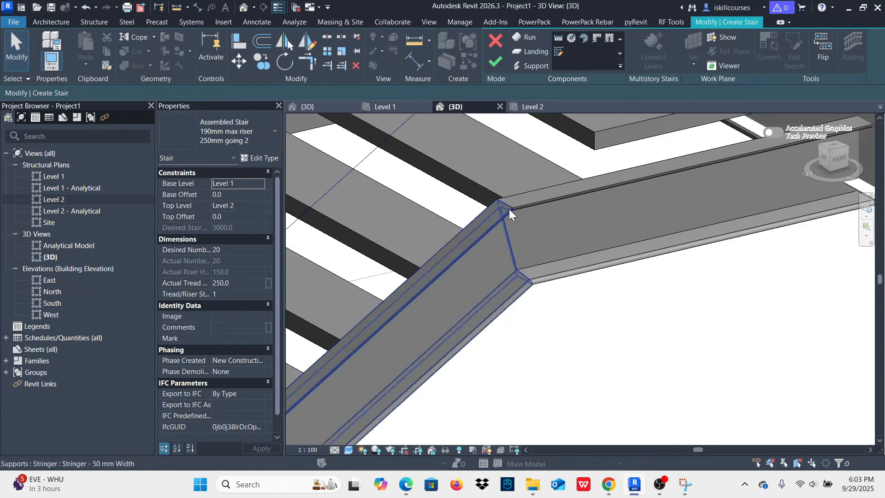
scroll(530, 302, "down", 3)
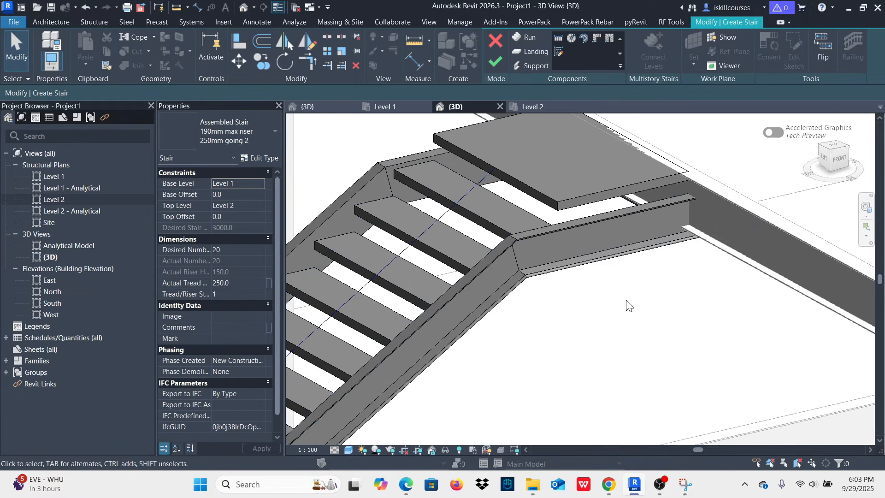
scroll(632, 272, "down", 5)
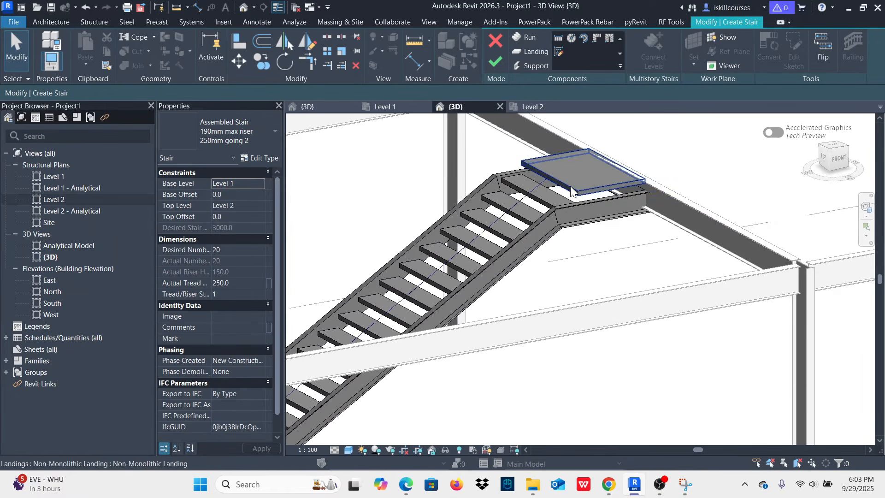
- Inspect from both sides of the stair how the landing and its stringers meet the Level 2 cross beam
middle_click_drag(436, 209, 564, 228, "shift")
scroll(619, 251, "down", 5)
middle_click_drag(512, 249, 572, 219, "shift")
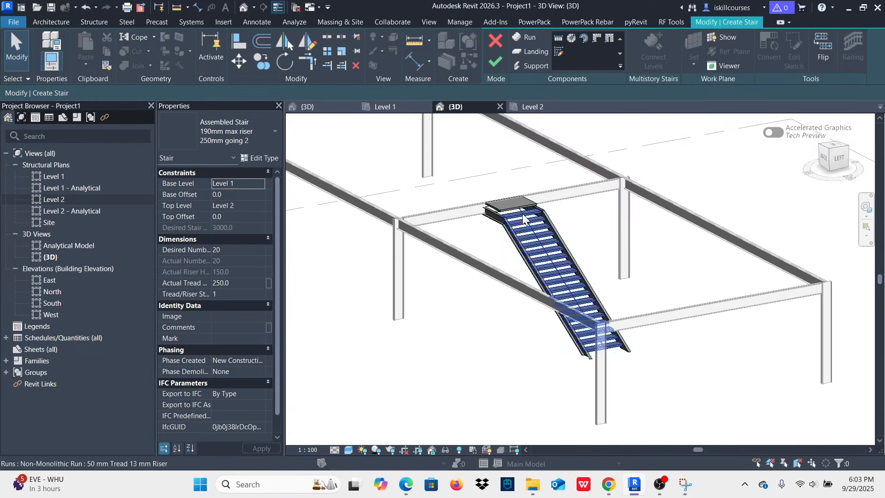
scroll(485, 209, "up", 5)
scroll(485, 210, "up", 3)
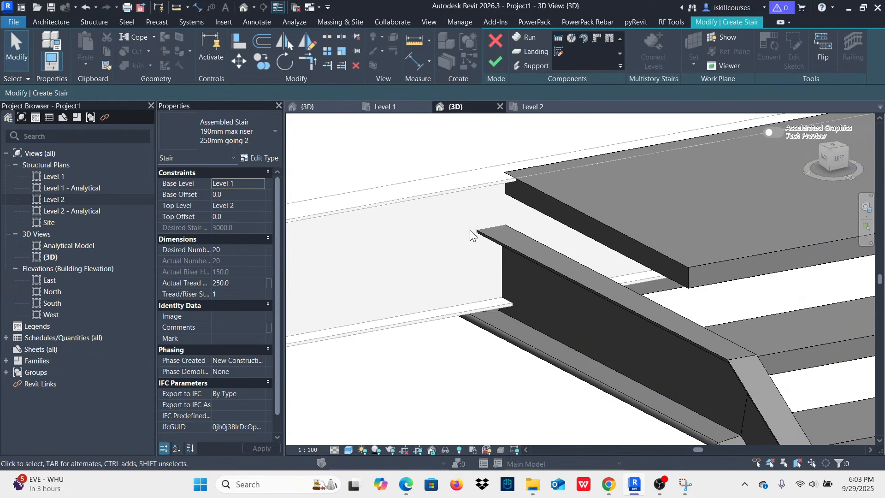
scroll(470, 229, "up", 1)
scroll(457, 231, "down", 4)
scroll(485, 258, "up", 4)
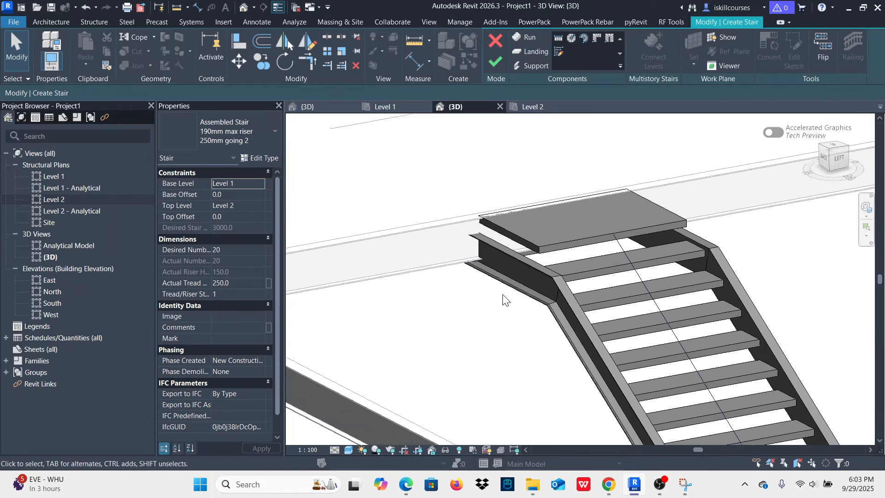
scroll(507, 248, "down", 3)
middle_click_drag(507, 248, 530, 240, "shift")
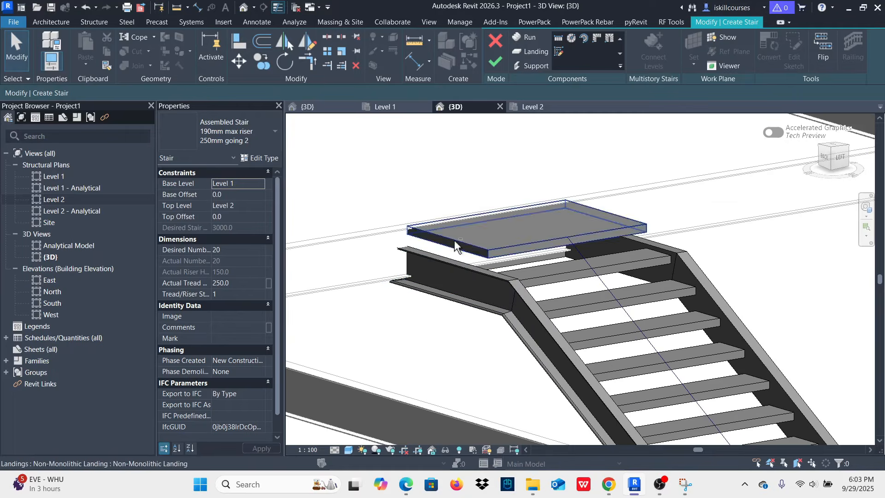
scroll(373, 244, "up", 3)
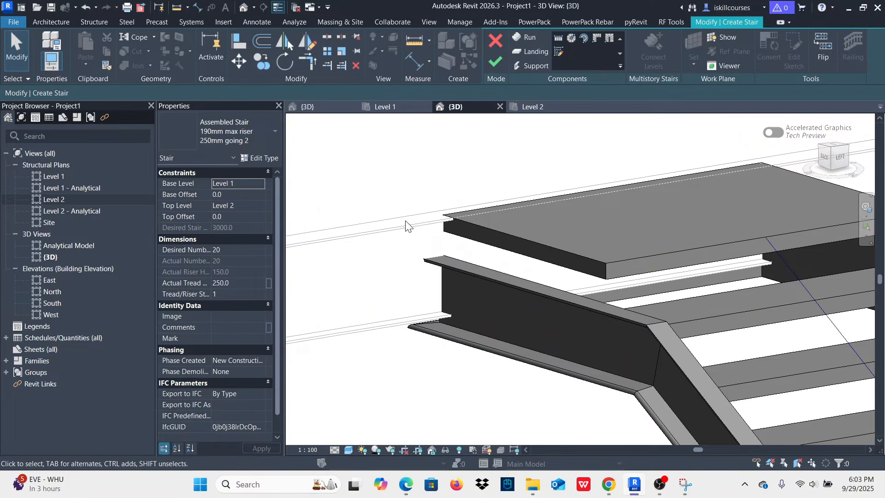
scroll(466, 239, "down", 5)
middle_click_drag(652, 247, 483, 285, "shift")
scroll(715, 270, "up", 5)
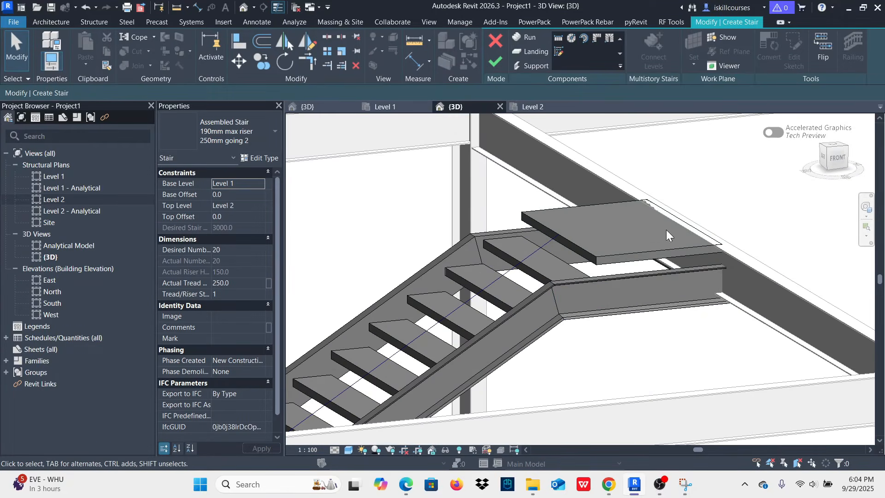
- Finish editing the stair and inspect the landing slab's height relative to its supporting stringer
left_click(495, 62)
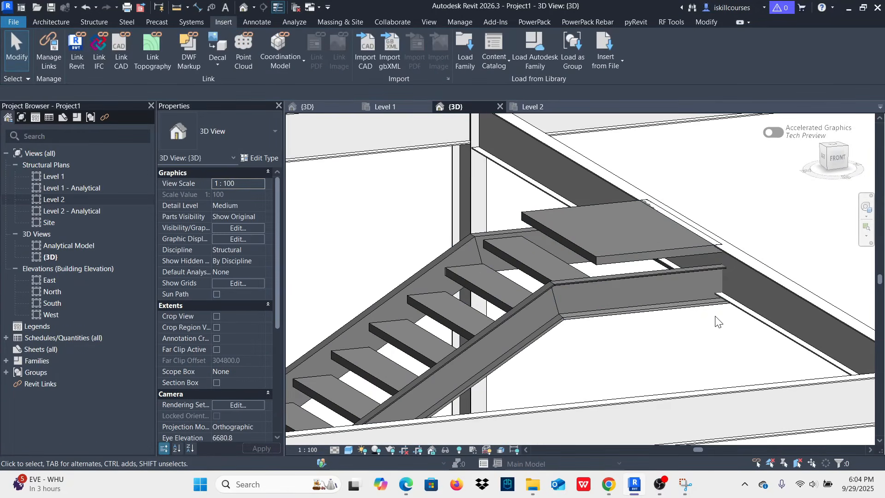
scroll(716, 322, "up", 3)
scroll(642, 307, "down", 3)
scroll(588, 332, "up", 2)
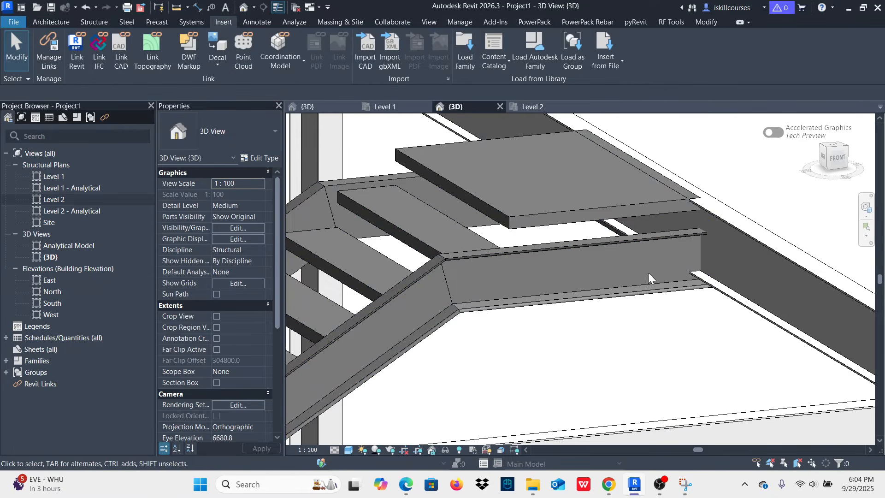
scroll(649, 272, "down", 3)
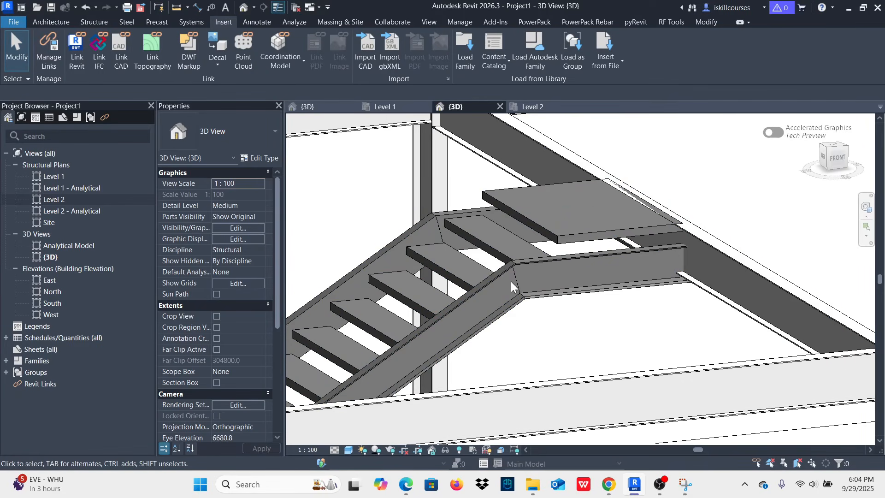
- Reopen the stair for editing and apply a Structural Depth On Landing of 0 to the landing stringer's type
scroll(567, 288, "up", 2)
left_click(591, 296)
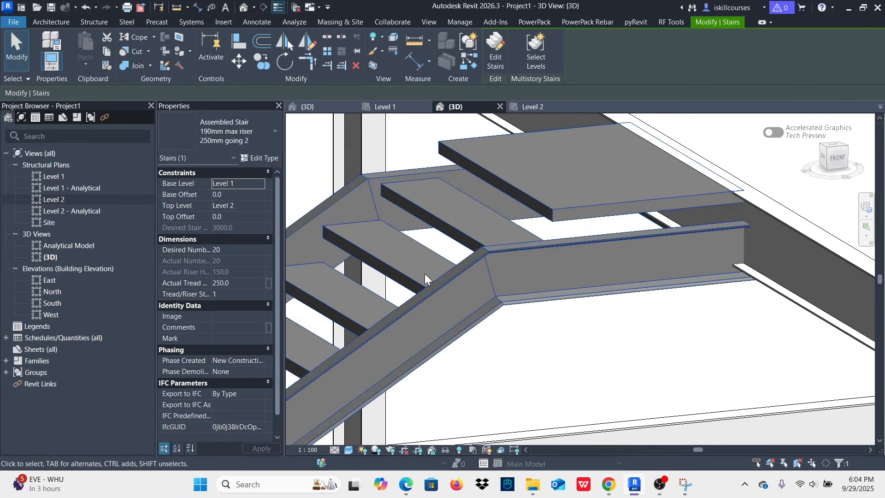
left_click(497, 47)
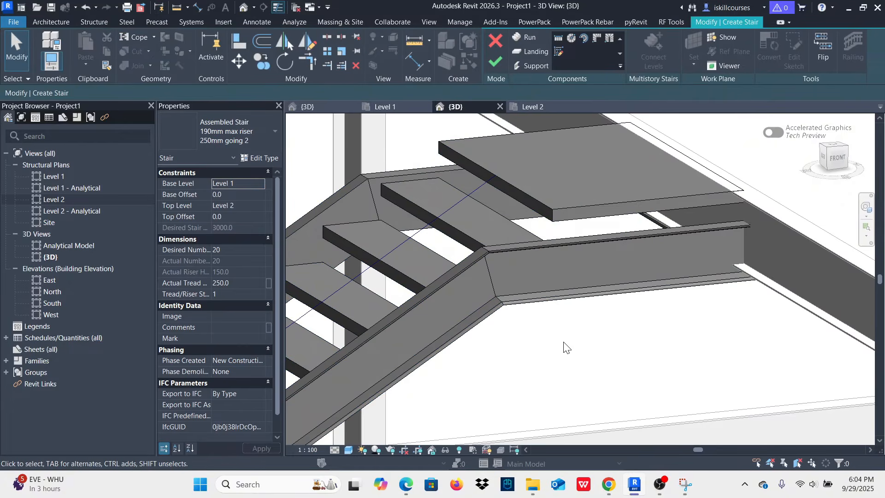
left_click(609, 302)
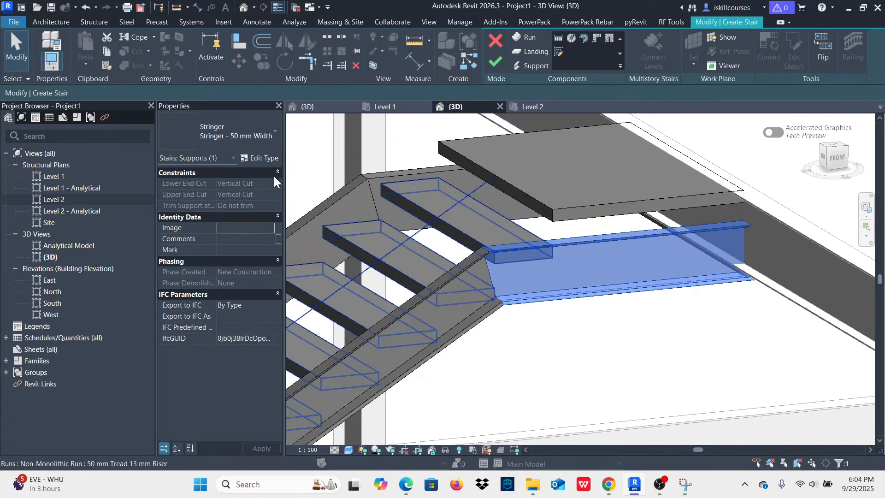
left_click(261, 158)
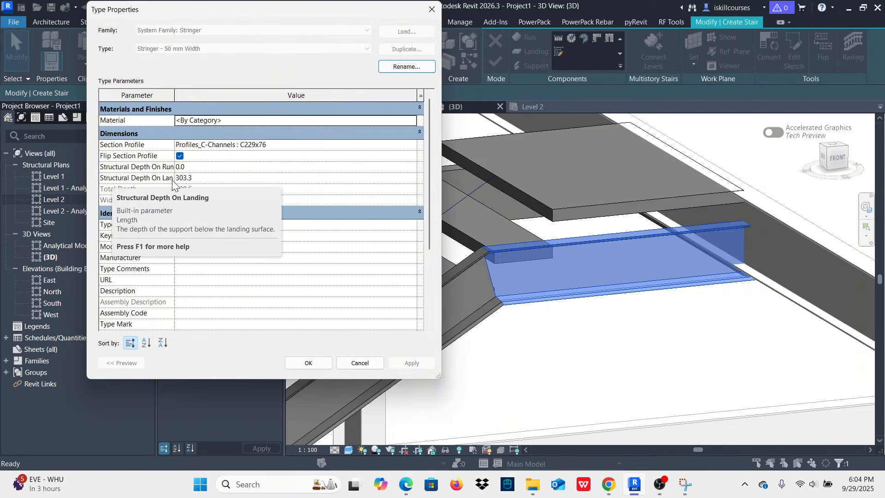
left_click(209, 179)
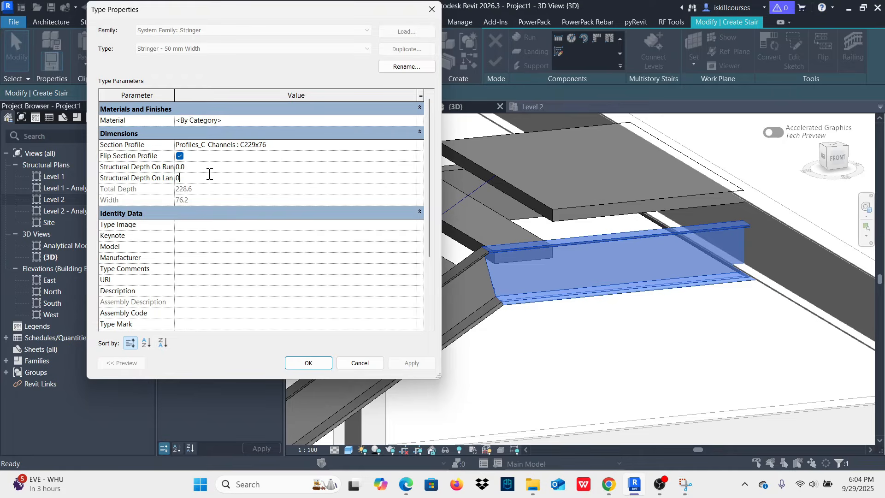
left_click(412, 363)
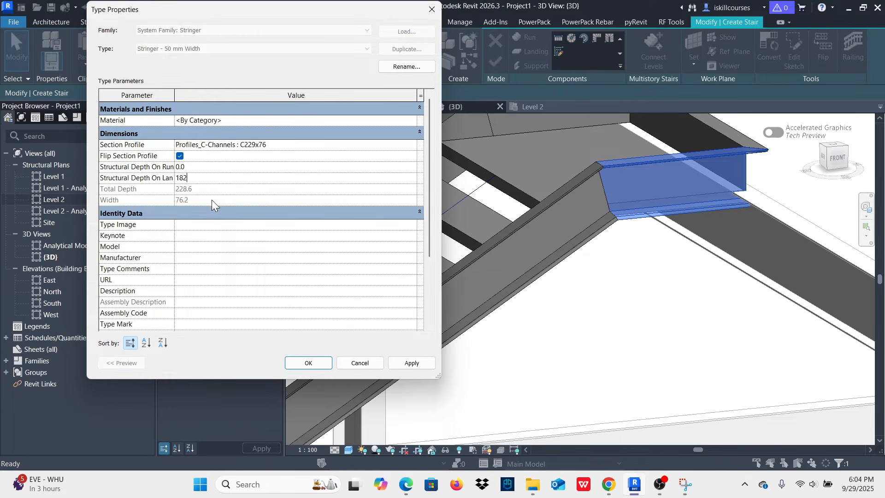
- Set the landing stringer type's Structural Depth On Landing to 182 and accept the type changes
left_click(411, 363)
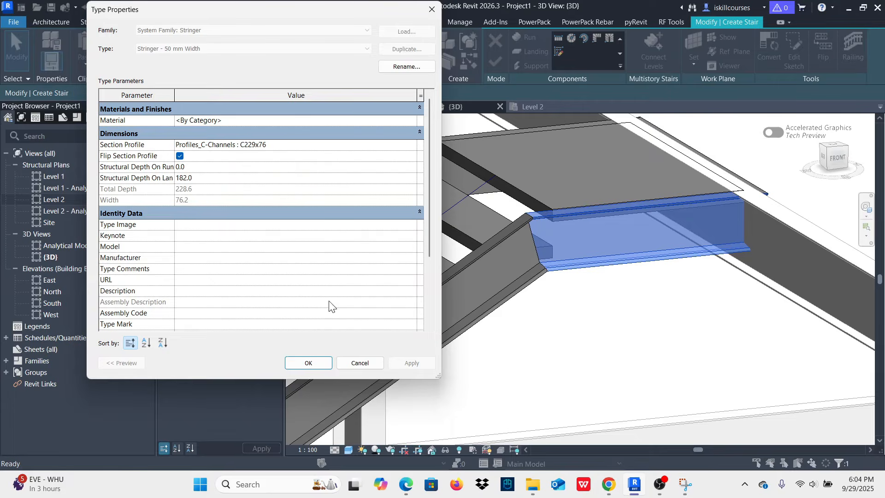
left_click(308, 363)
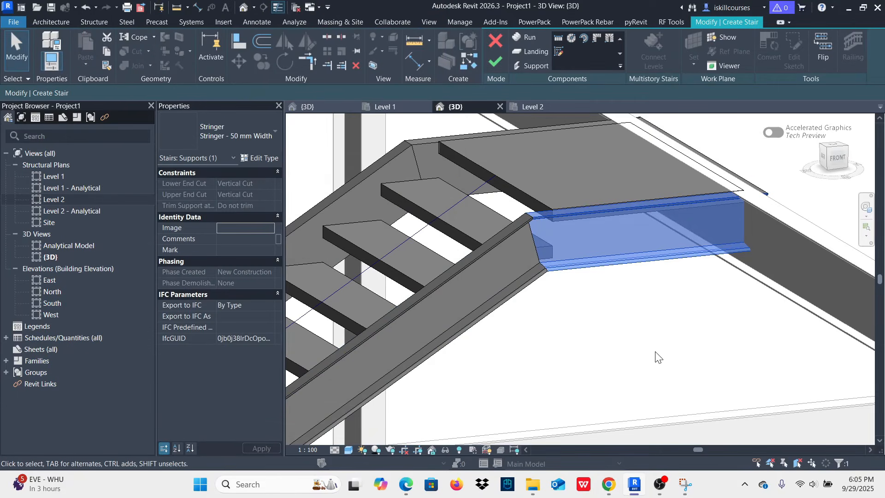
left_click(656, 352)
- Inspect how the landing slab sits on its side stringer and how that stringer meets the Level 2 beam
scroll(625, 221, "down", 2)
scroll(707, 178, "up", 6)
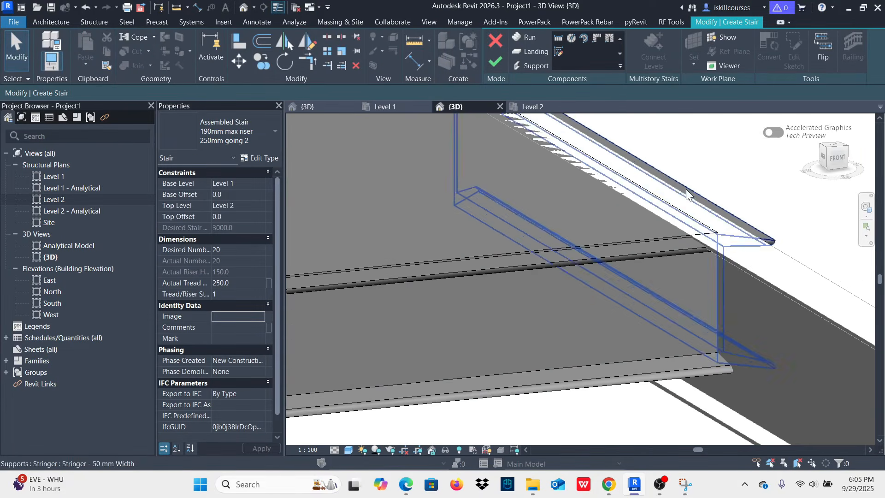
scroll(710, 254, "up", 3)
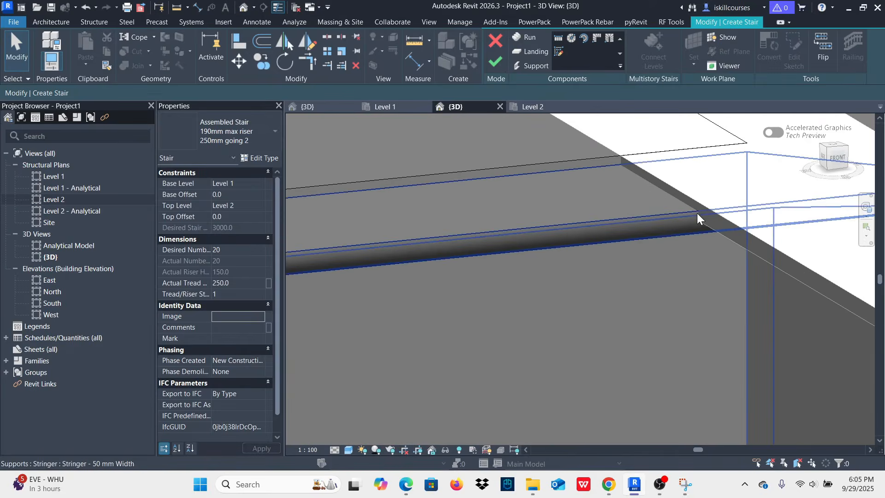
scroll(701, 209, "down", 1)
scroll(756, 242, "down", 2)
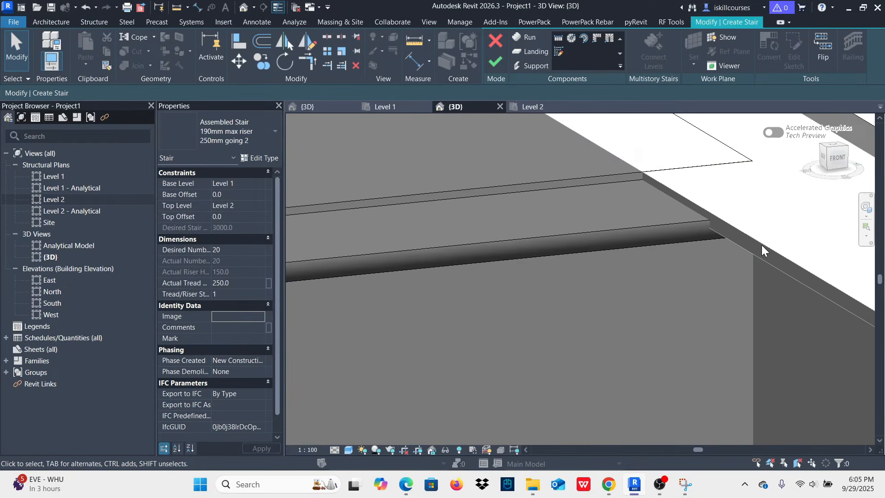
scroll(755, 241, "down", 3)
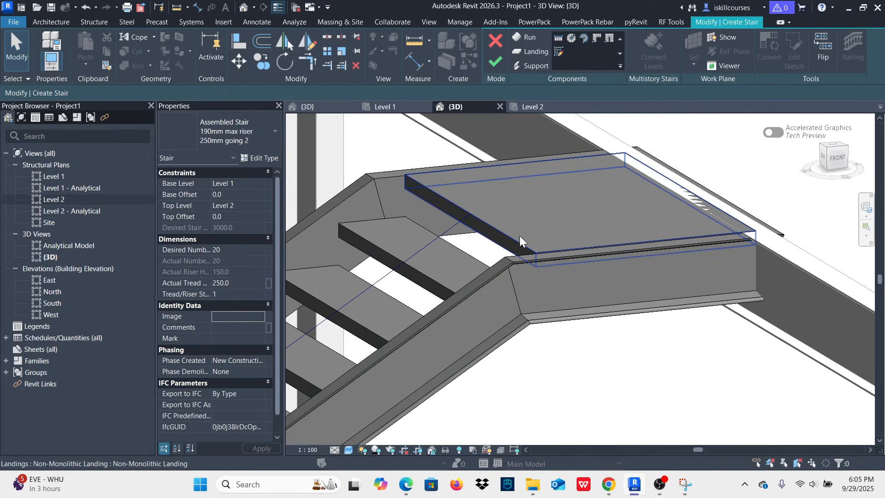
scroll(522, 235, "down", 2)
scroll(536, 257, "down", 2)
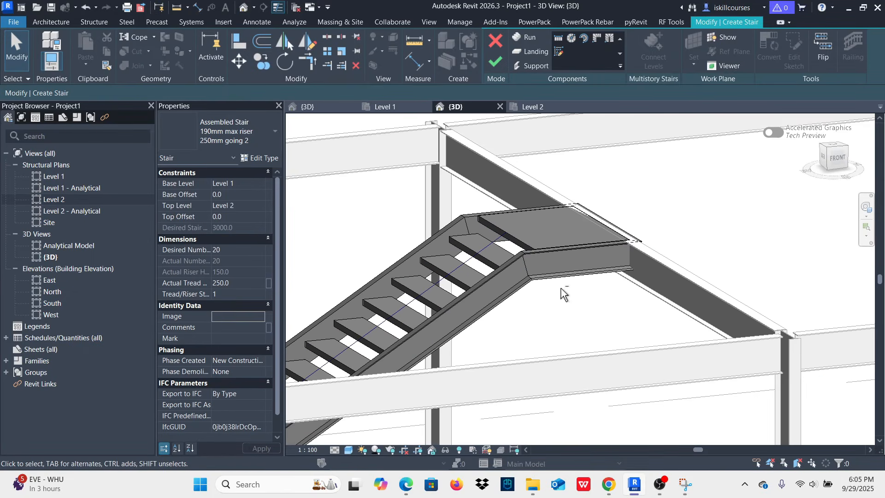
- Examine the landing, its stringers and the beam connection from the opposite side of the stair
middle_click_drag(563, 293, 427, 251, "shift")
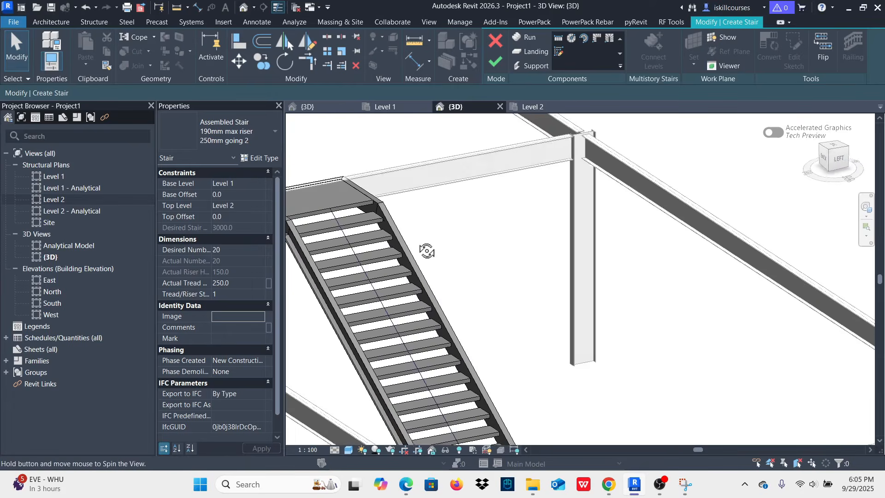
scroll(427, 251, "down", 3)
scroll(422, 235, "up", 6)
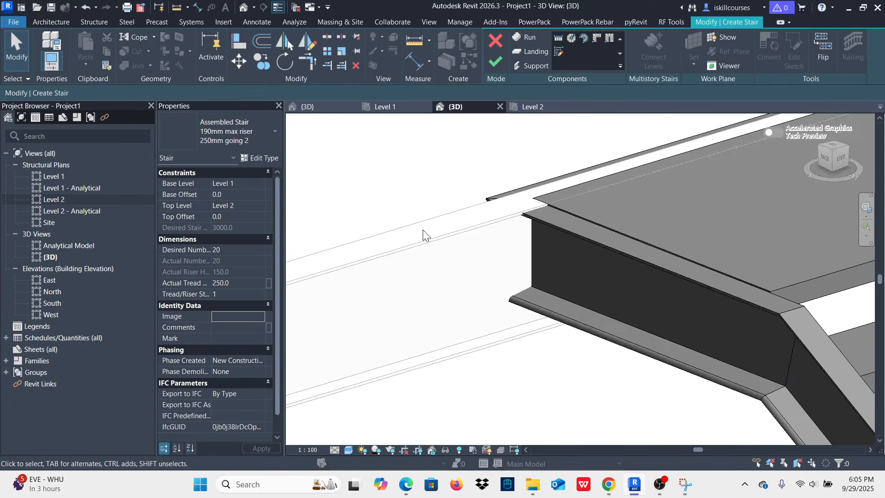
scroll(422, 230, "down", 3)
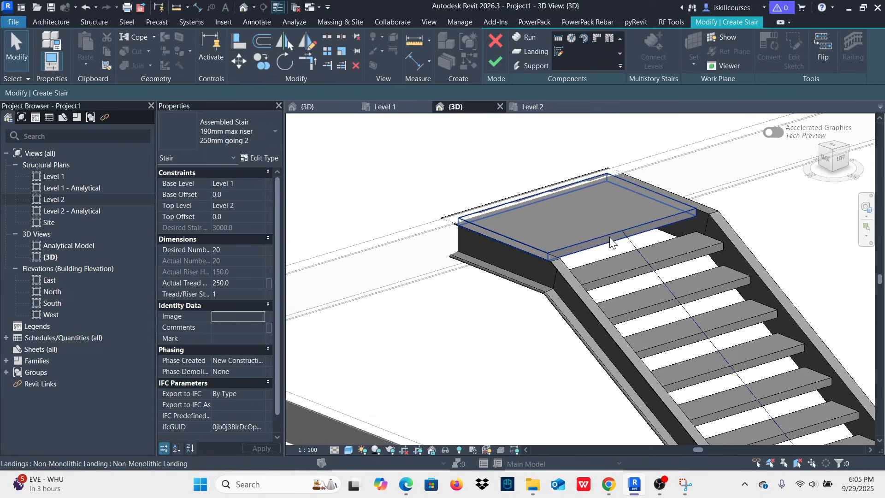
scroll(526, 245, "down", 5)
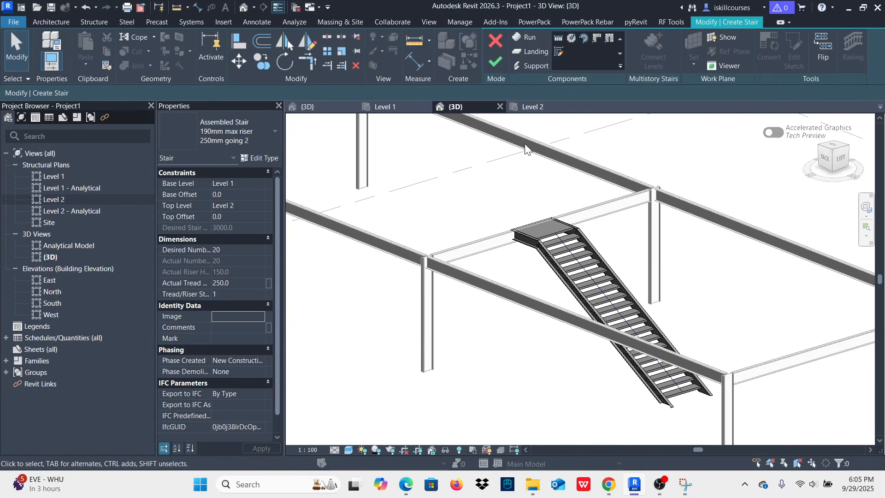
scroll(525, 237, "up", 5)
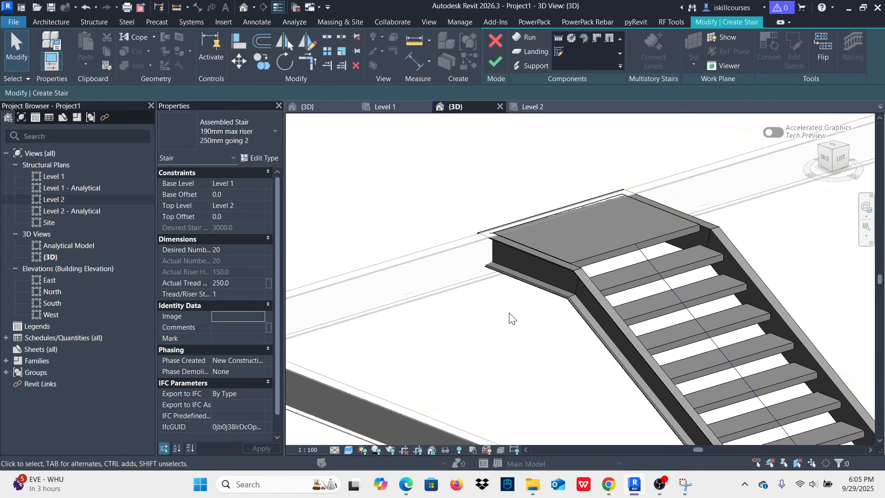
scroll(513, 314, "down", 1)
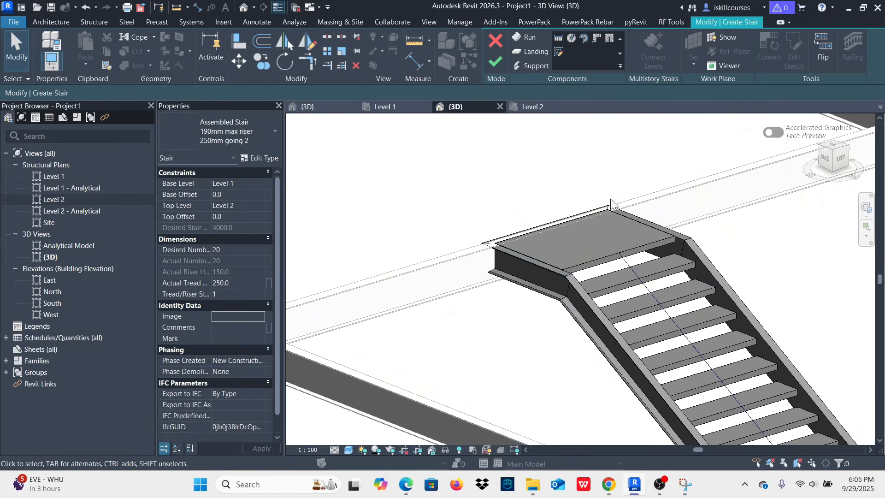
scroll(554, 291, "down", 3)
scroll(565, 288, "up", 5)
scroll(709, 268, "down", 3)
scroll(566, 235, "down", 2)
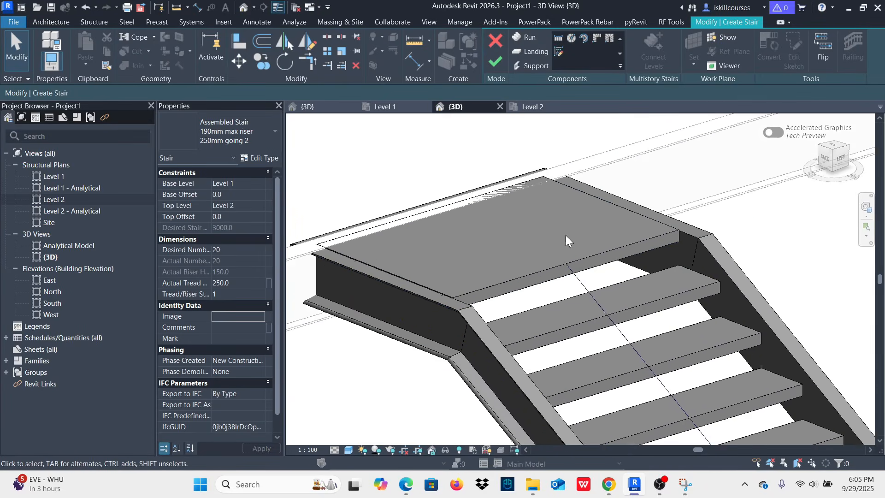
- Delete the stringer that runs along the landing's edge at the Level 2 cross beam
middle_click_drag(566, 235, 645, 288, "shift")
scroll(646, 286, "down", 3)
middle_click_drag(775, 274, 692, 265, "shift")
scroll(646, 263, "down", 3)
scroll(738, 271, "up", 5)
scroll(571, 300, "up", 2)
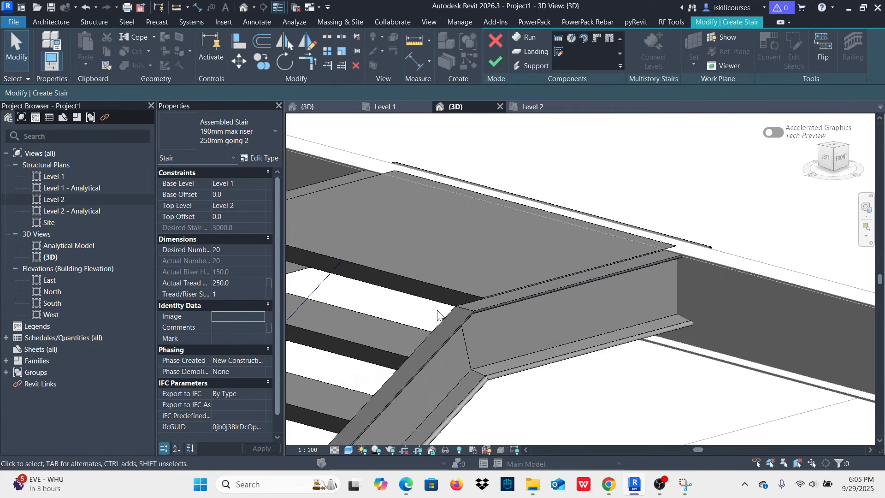
scroll(676, 243, "up", 5)
scroll(725, 204, "down", 4)
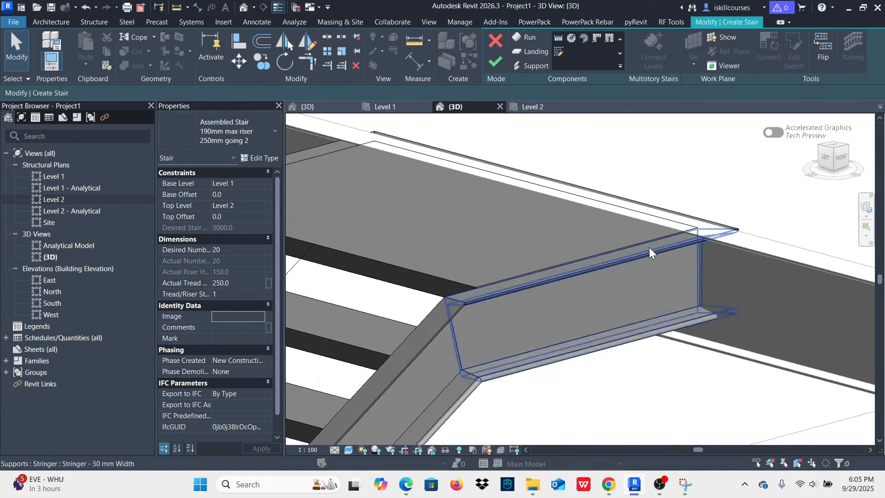
scroll(649, 247, "down", 1)
scroll(517, 143, "up", 2)
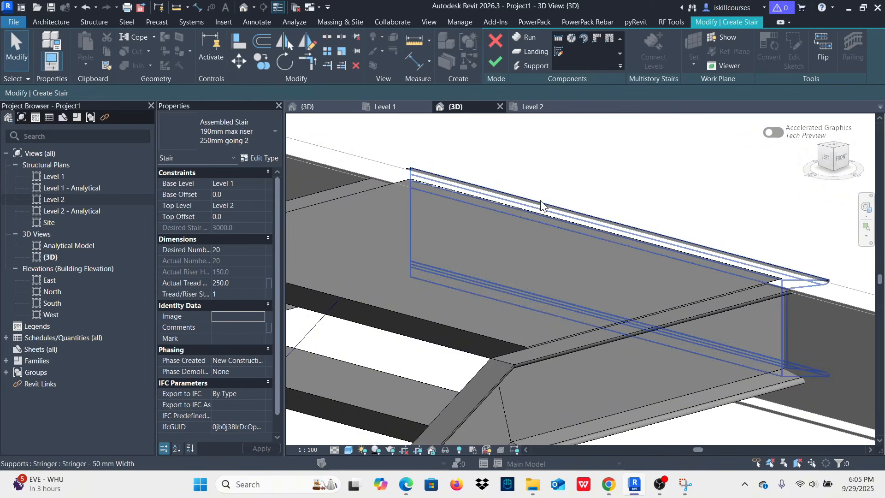
left_click(553, 208)
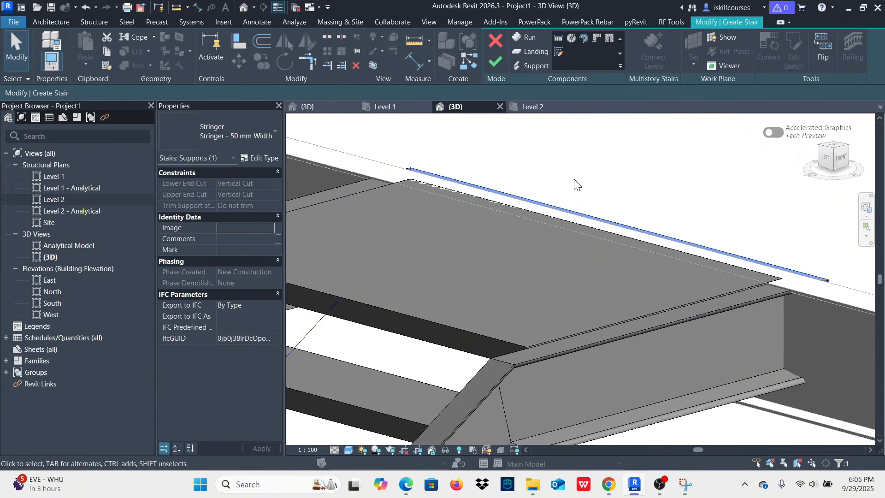
left_click(355, 63)
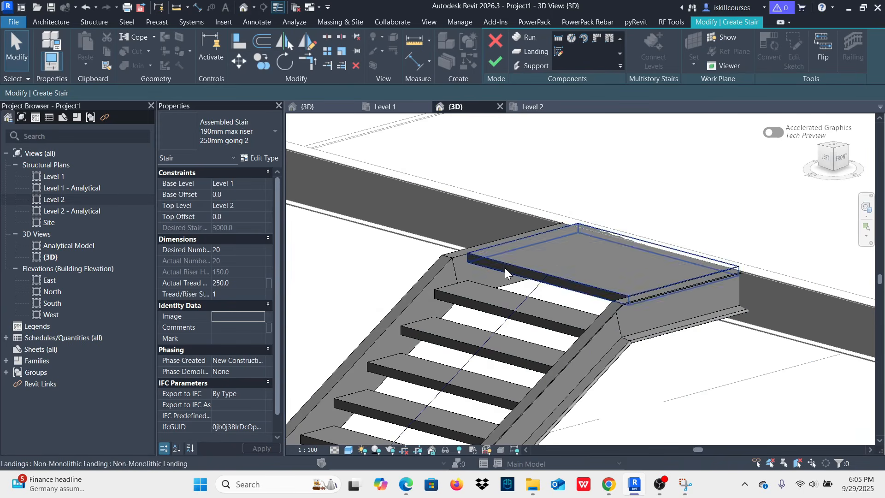
- Check the landing slab's corner at the run stringer and finish editing the stair
scroll(629, 300, "up", 3)
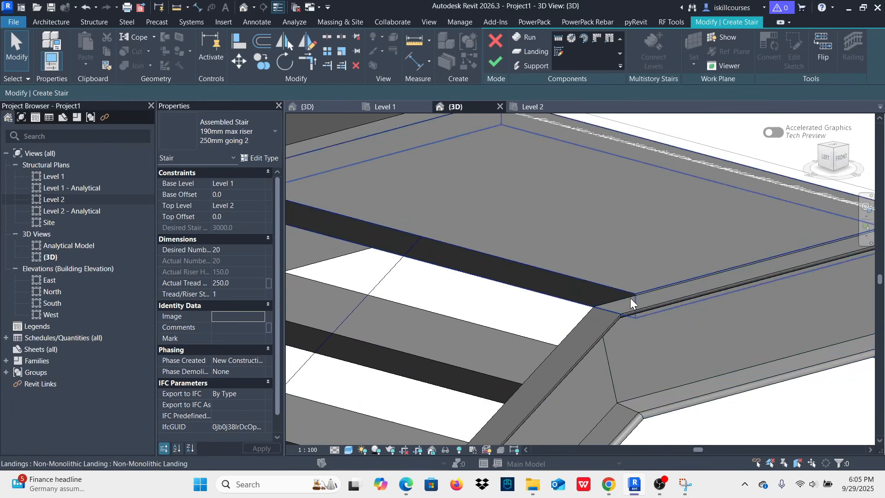
scroll(591, 280, "down", 3)
left_click(496, 62)
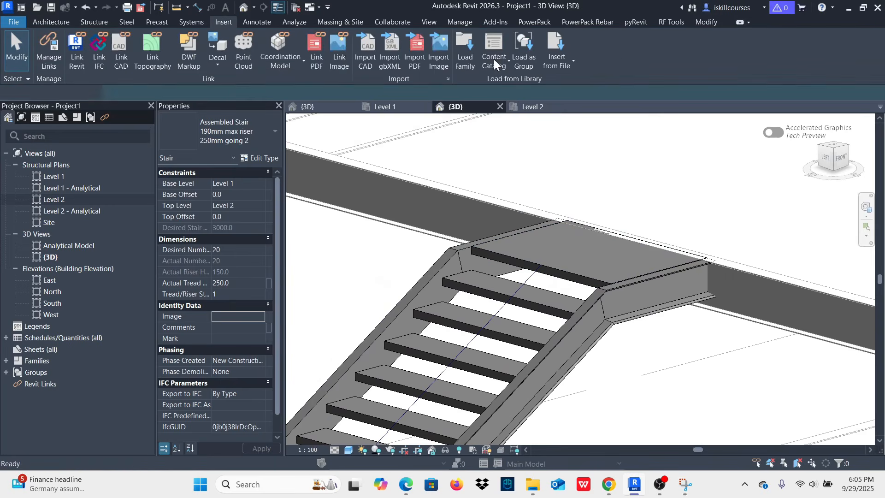
- Review the finished stair from the front, including its treads, stringers and landing within the steel frame
scroll(741, 192, "down", 4)
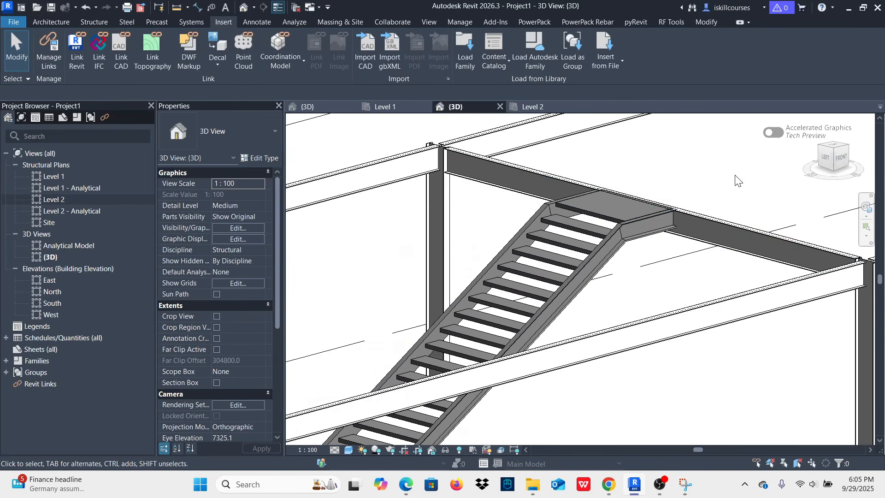
middle_click_drag(740, 187, 686, 232, "shift")
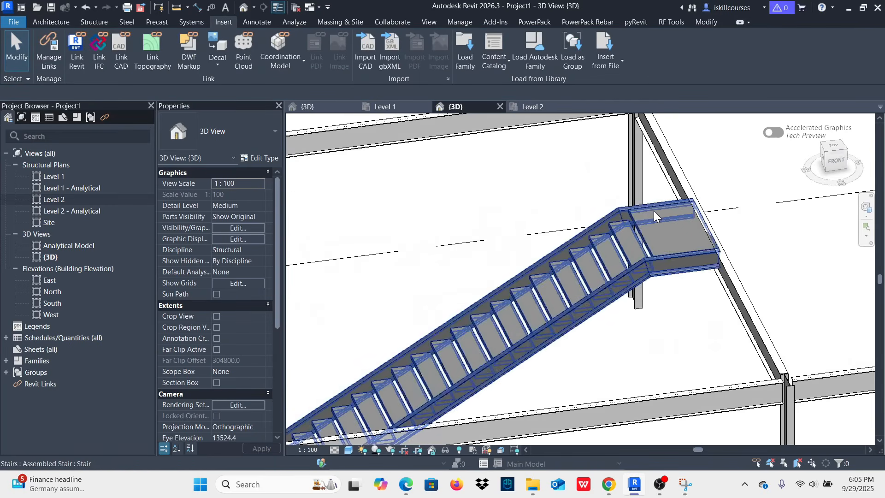
scroll(641, 212, "up", 3)
scroll(694, 269, "down", 2)
scroll(694, 269, "down", 2)
middle_click_drag(693, 270, 689, 244, "shift")
scroll(679, 247, "up", 2)
scroll(683, 246, "down", 3)
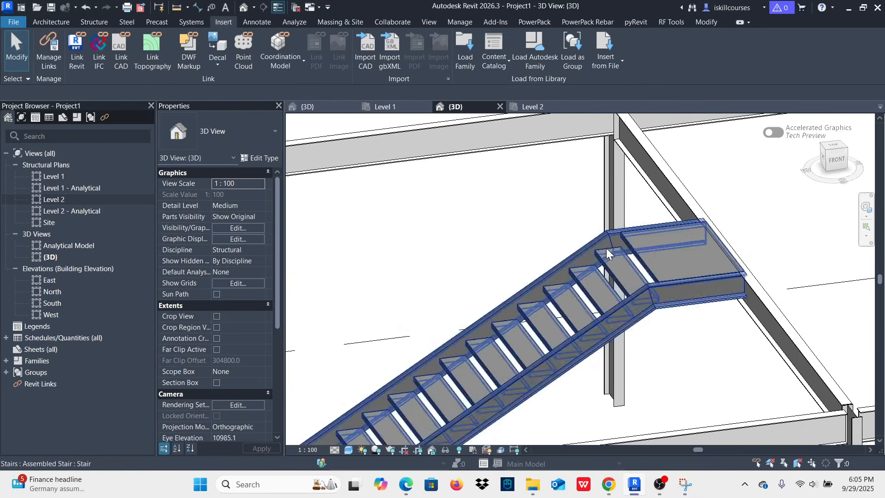
scroll(617, 234, "up", 1)
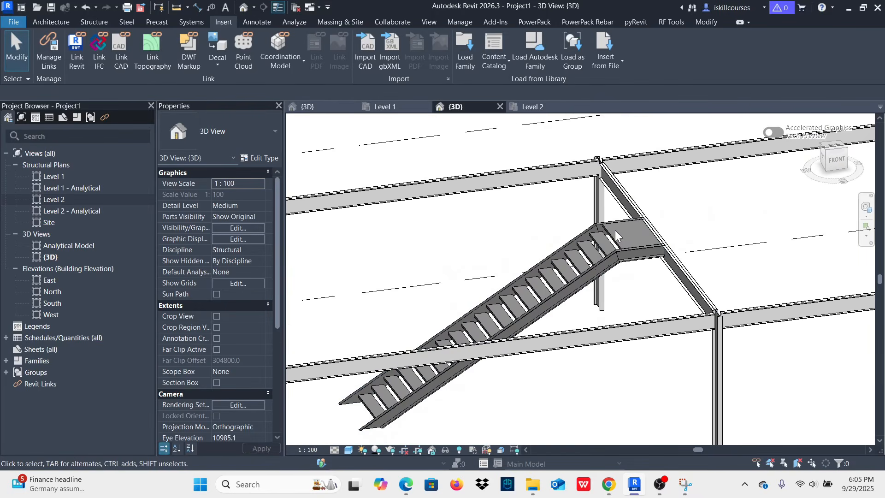
scroll(608, 227, "down", 3)
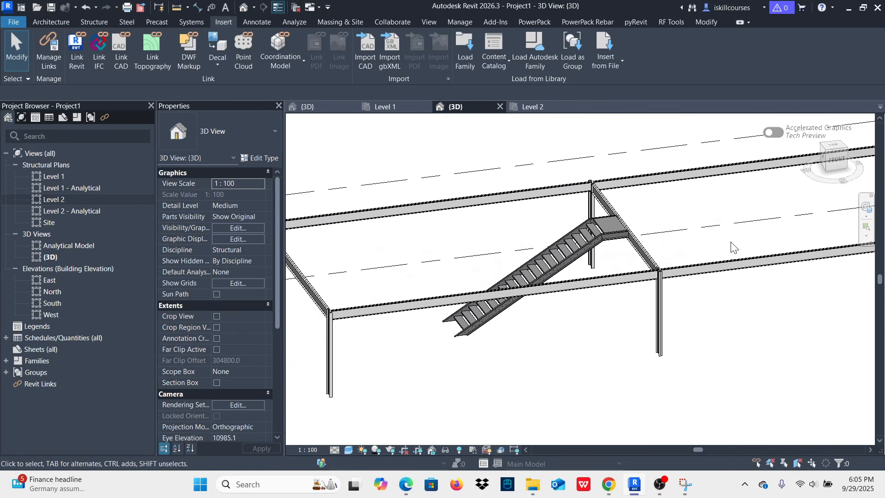
scroll(600, 221, "up", 5)
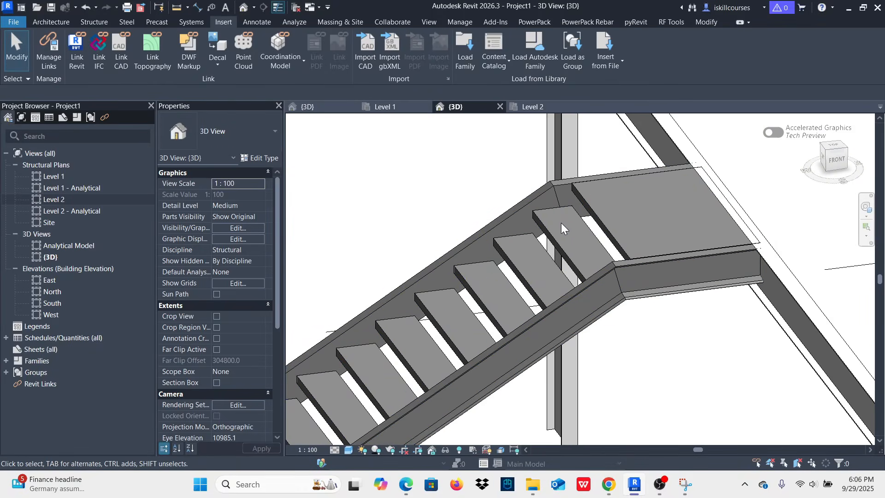
scroll(645, 221, "down", 6)
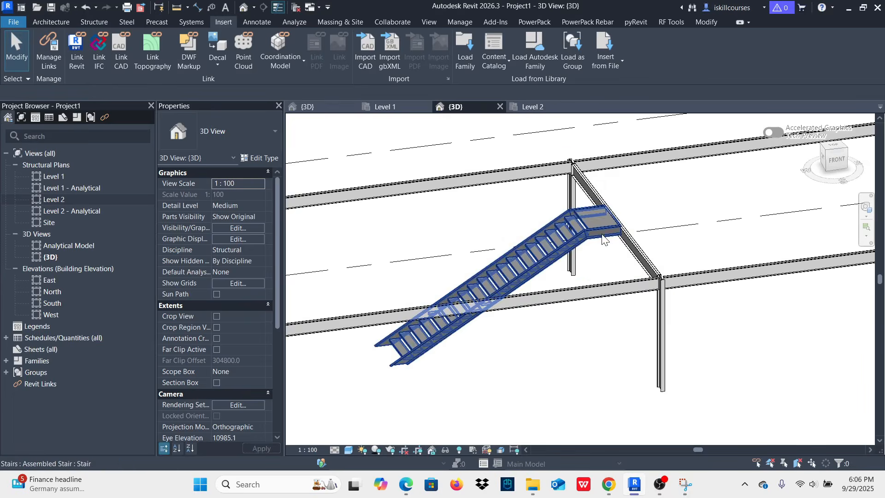
- Inspect the landing's side stringers and their ends at the cross beam from the back and front of the stair
middle_click_drag(655, 217, 466, 205, "shift")
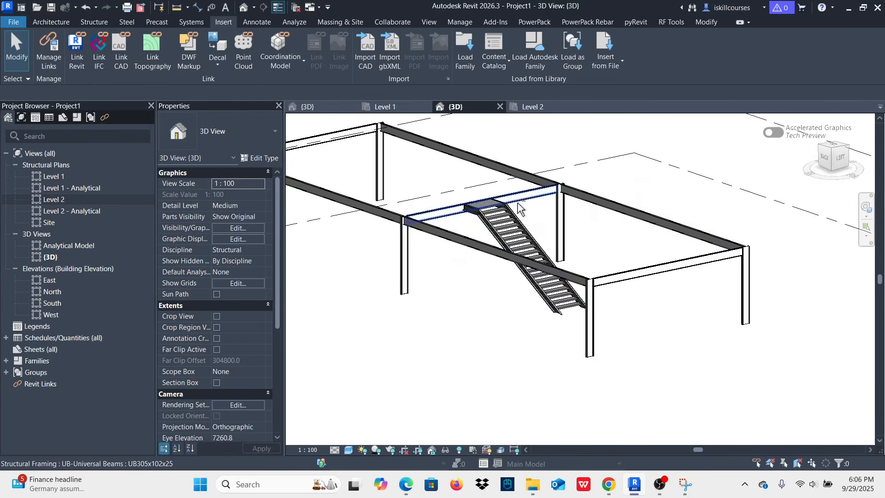
scroll(507, 207, "up", 8)
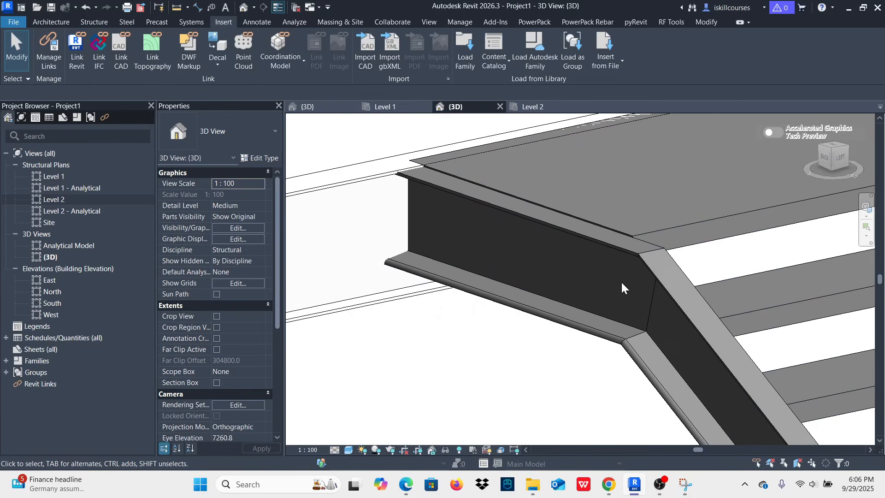
scroll(535, 235, "down", 6)
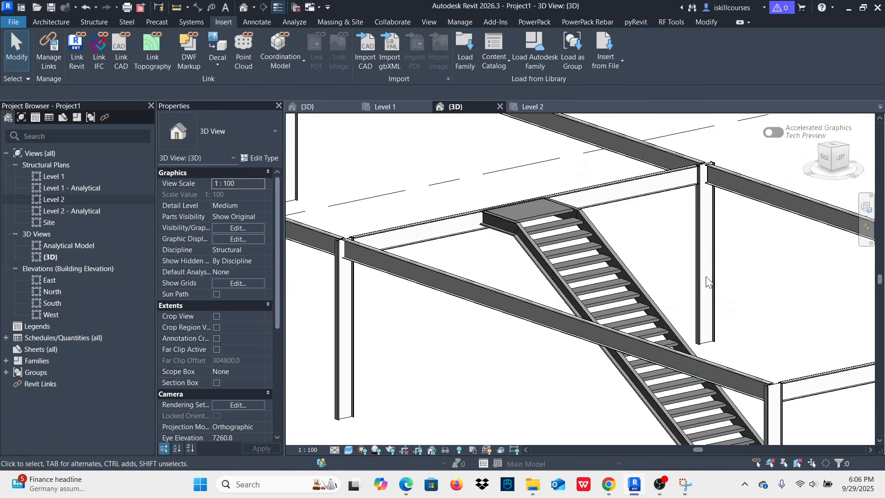
scroll(574, 255, "down", 2)
middle_click_drag(743, 274, 600, 277, "shift")
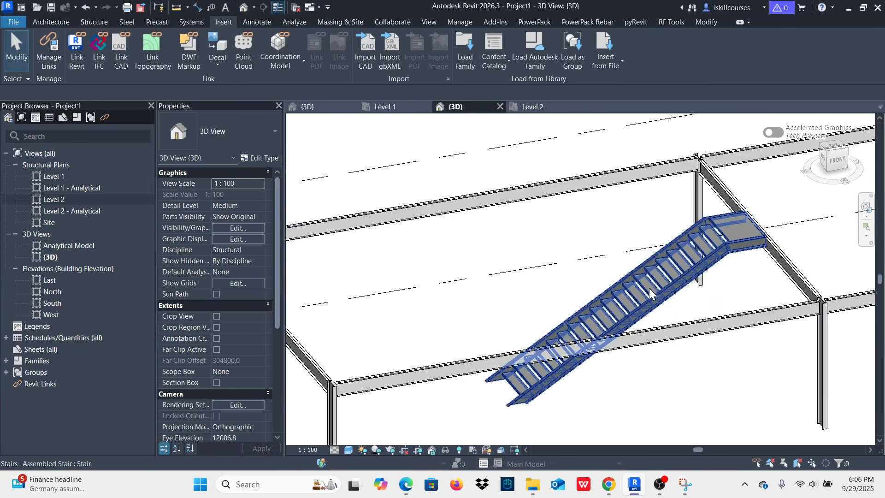
scroll(721, 274, "up", 6)
scroll(526, 281, "down", 3)
middle_click_drag(527, 282, 541, 265, "shift")
scroll(622, 245, "up", 4)
scroll(588, 284, "down", 3)
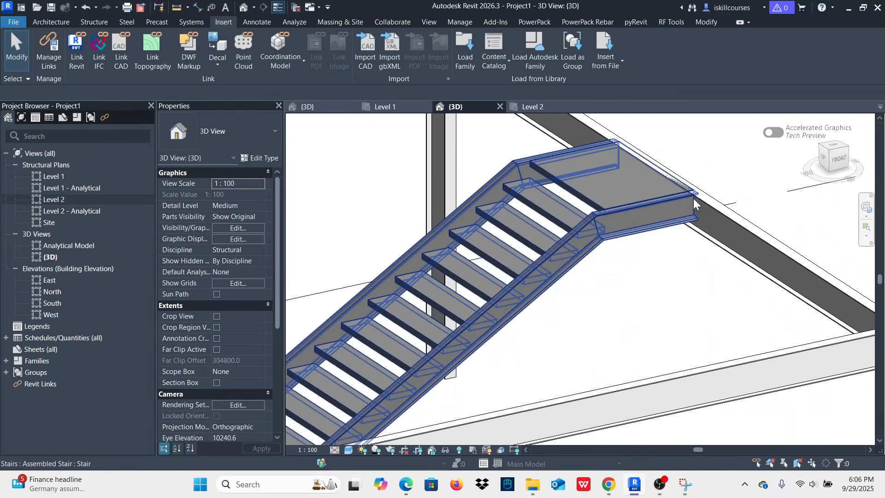
- Examine the landing stringer's end at the Level 2 cross beam and review the available steel connection, plate, bolt and weld tools
left_click(128, 23)
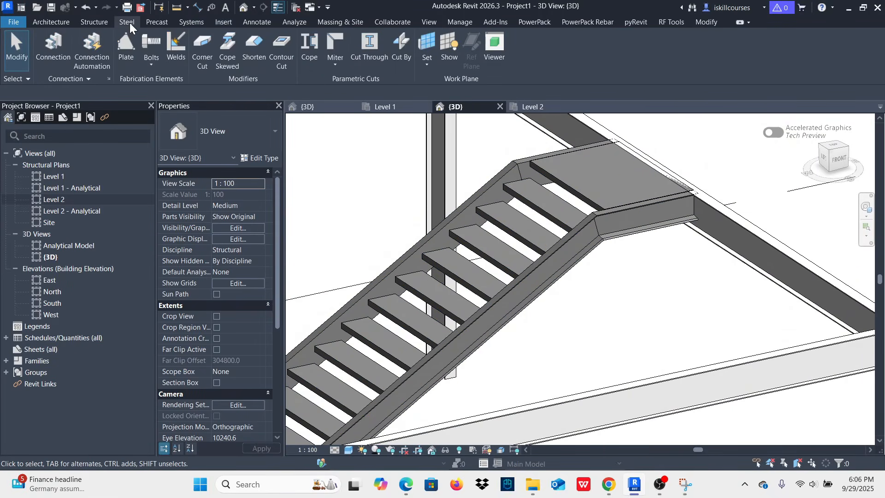
scroll(649, 186, "up", 5)
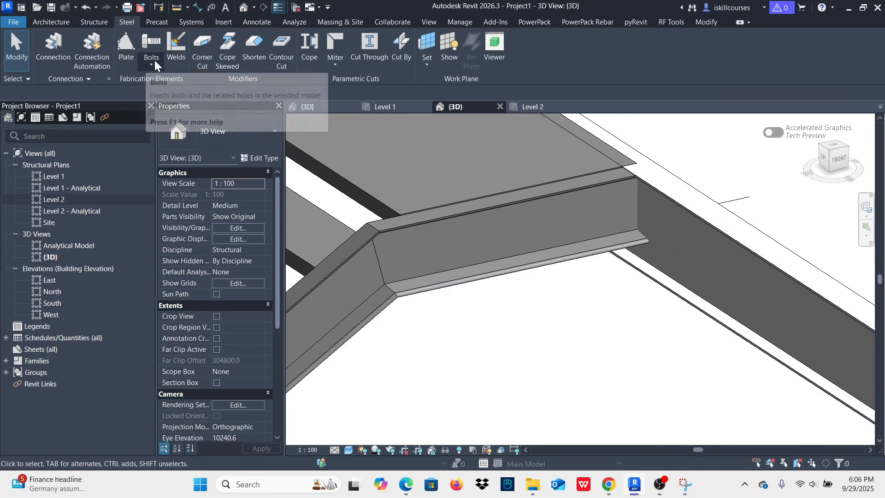
scroll(639, 190, "down", 10)
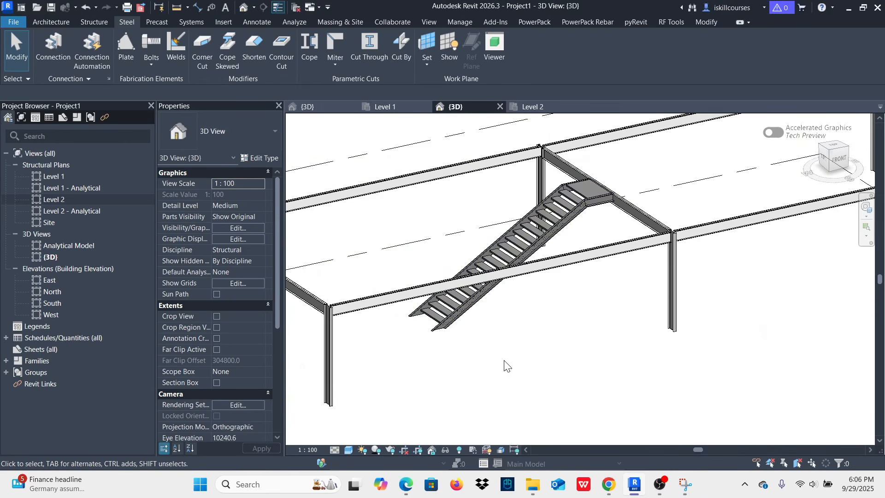
scroll(601, 224, "up", 2)
scroll(595, 222, "up", 3)
scroll(589, 225, "down", 2)
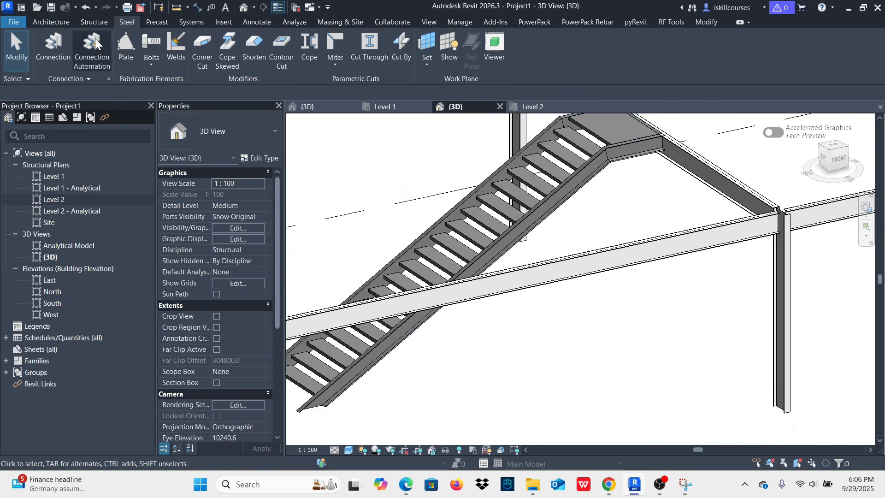
left_click(90, 21)
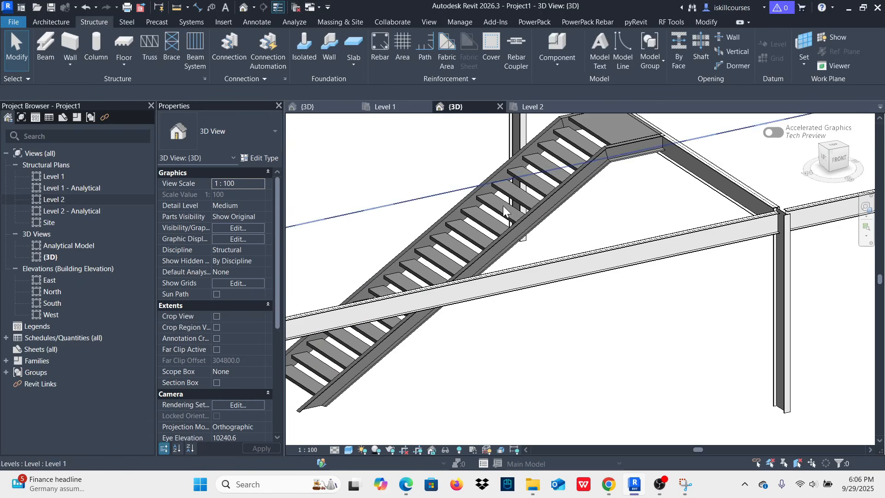
scroll(591, 212, "down", 2)
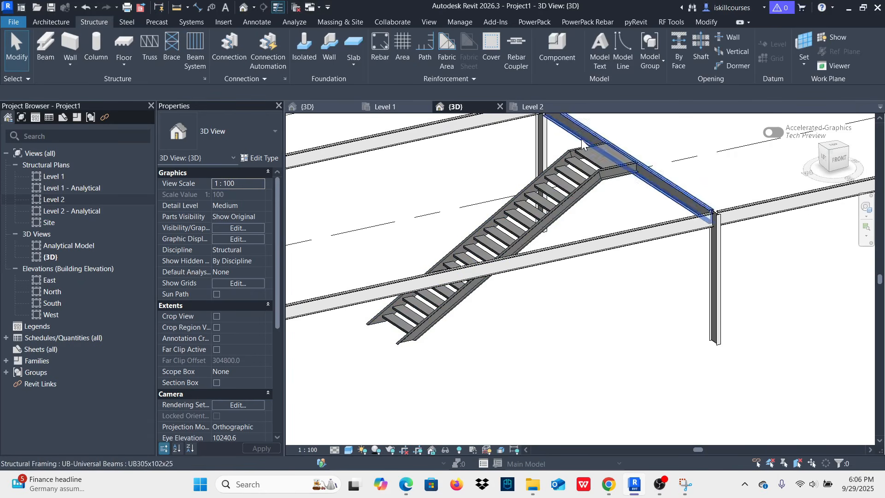
scroll(405, 302, "up", 5)
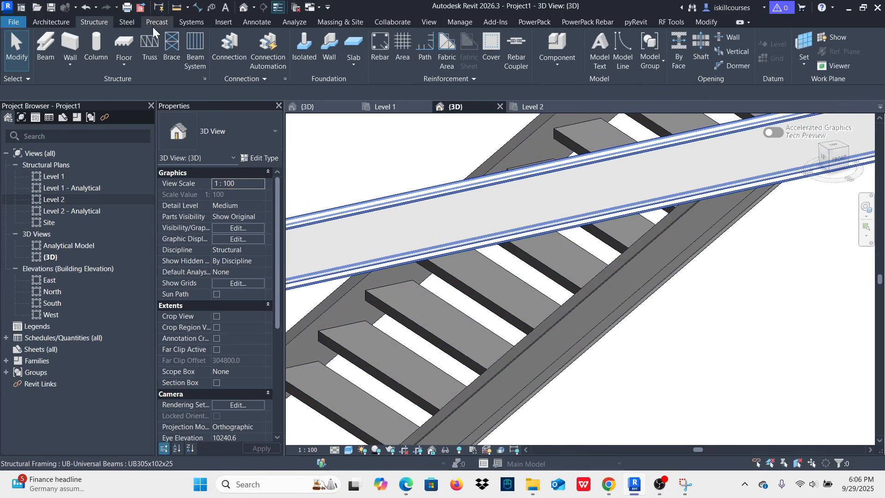
left_click(126, 21)
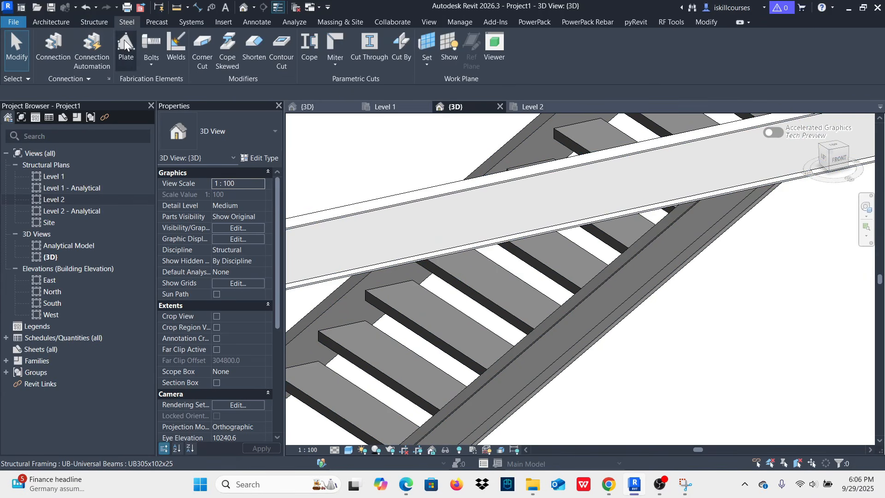
scroll(433, 359, "down", 3)
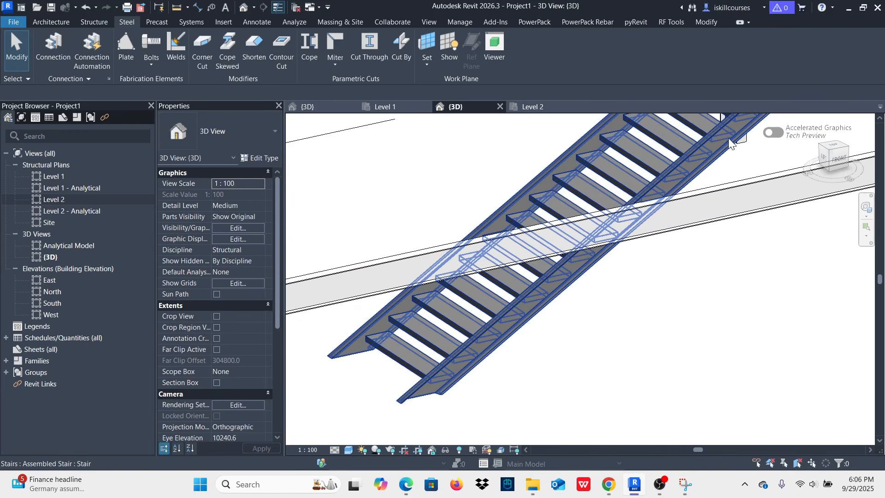
scroll(662, 262, "down", 4)
scroll(662, 261, "up", 5)
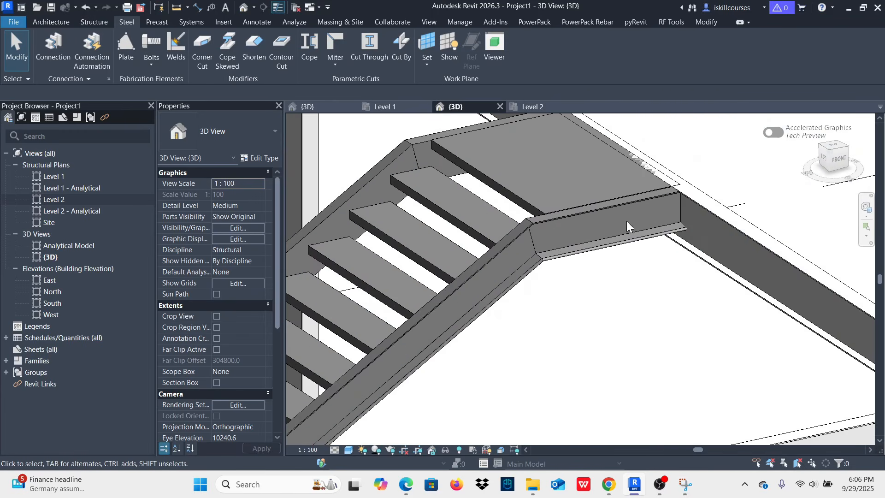
- Inspect the stair's treads, stringers and landing within the steel frame from the back-left side
scroll(622, 272, "down", 6)
middle_click_drag(630, 290, 765, 289, "shift")
scroll(540, 215, "up", 4)
scroll(540, 215, "up", 3)
middle_click_drag(638, 243, 640, 207, "shift")
scroll(640, 207, "down", 4)
scroll(576, 286, "up", 5)
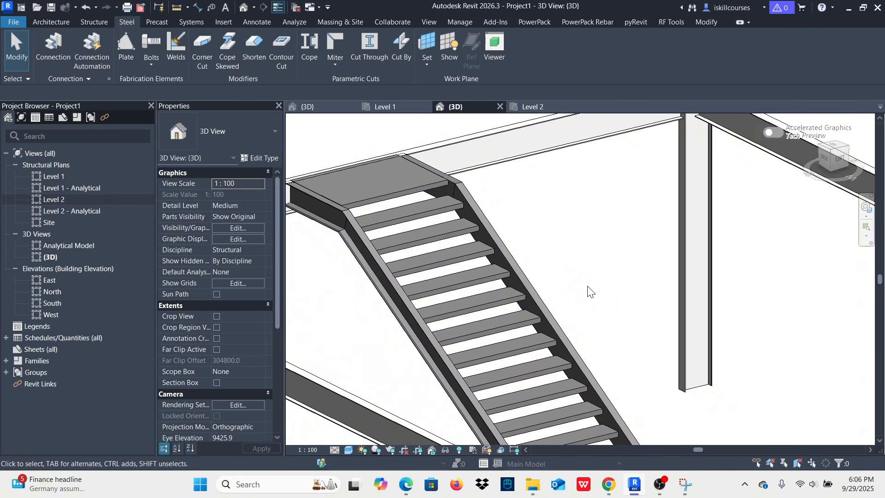
scroll(590, 266, "down", 1)
scroll(593, 231, "down", 1)
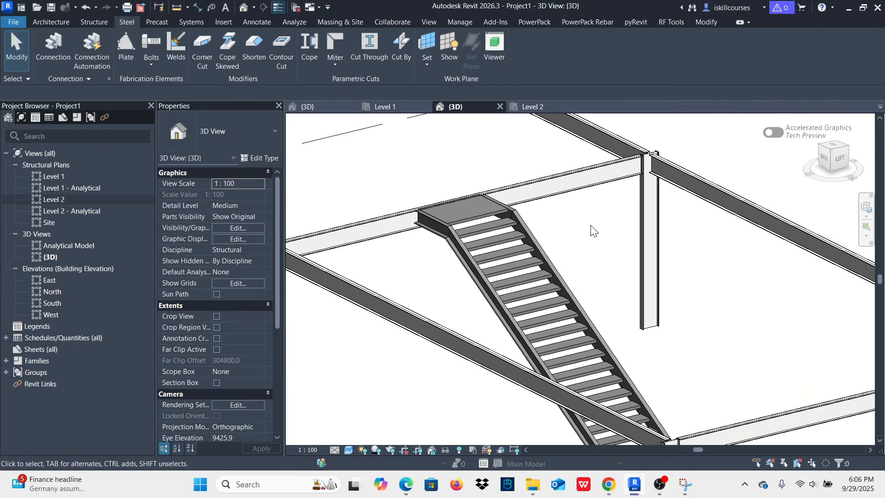